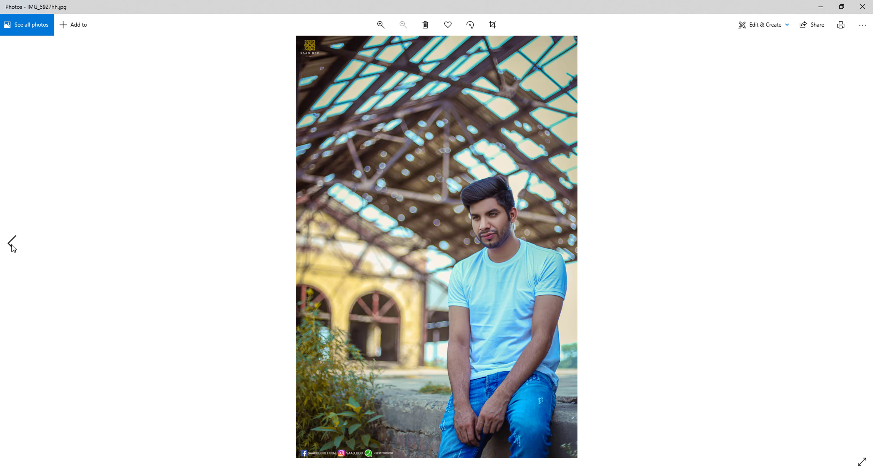
# Show the original IMG_5927.JPG and the edited IMG_5927hh.jpg in two separate windows side by side.
pyautogui.click(12, 247)
pyautogui.click(866, 249)
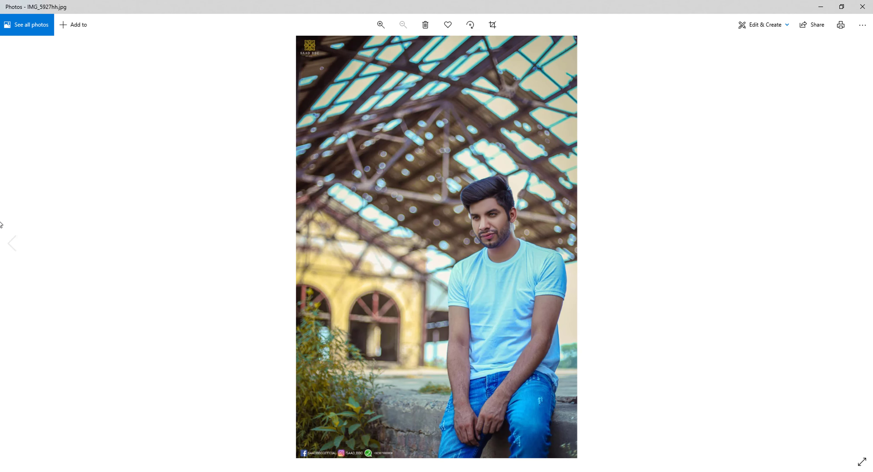
pyautogui.click(8, 244)
pyautogui.scroll(5, 543, 215)
pyautogui.moveTo(539, 6); pyautogui.dragTo(293, 116)
pyautogui.doubleClick(247, 112)
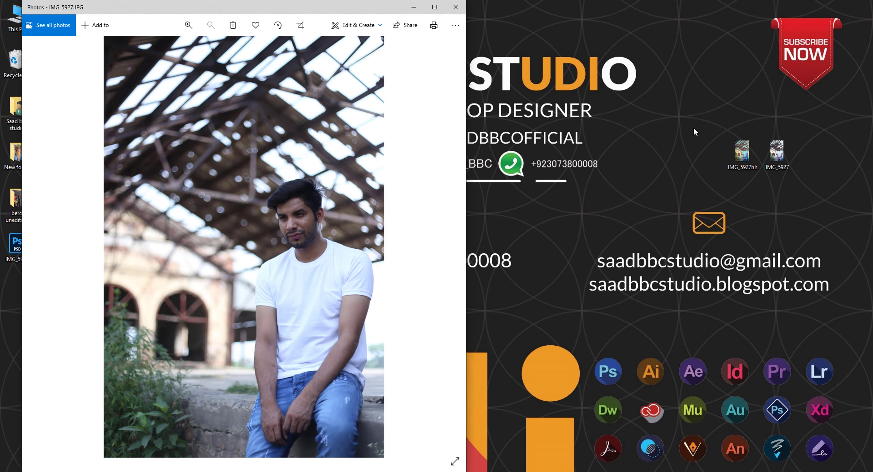
pyautogui.doubleClick(741, 153)
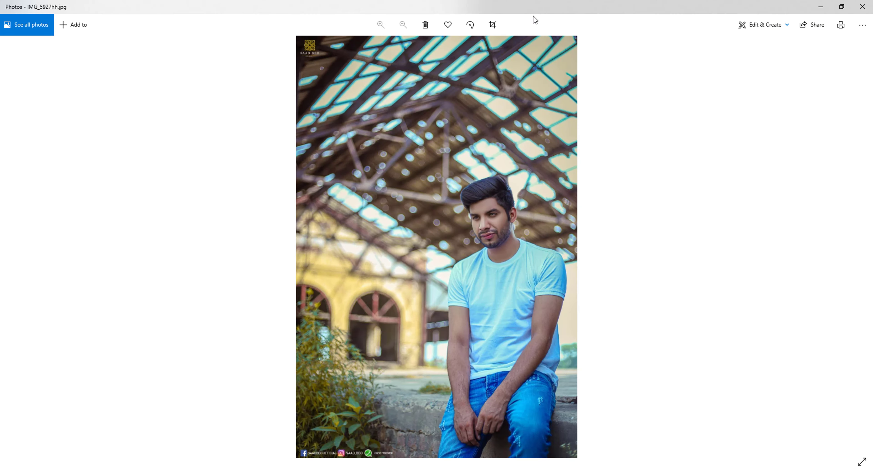
pyautogui.moveTo(534, 6); pyautogui.dragTo(639, 61)
pyautogui.doubleClick(639, 58)
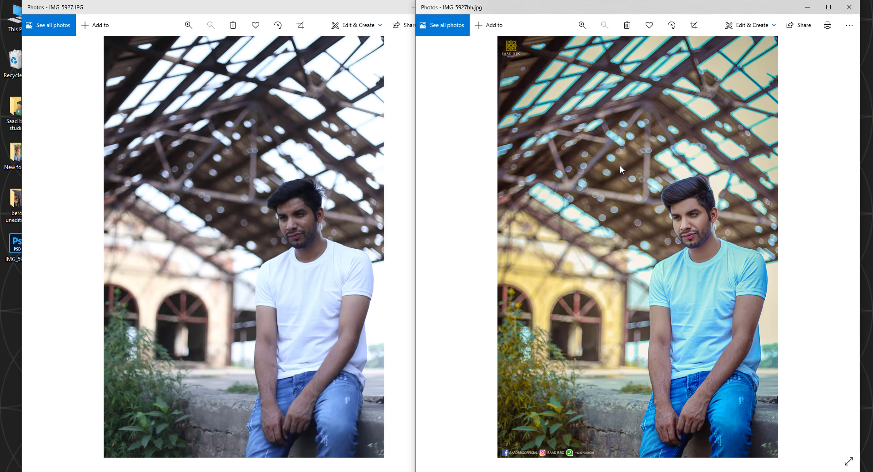
# Compare the man's face in the original and edited photos at 48% zoom, and close both photo windows.
pyautogui.click(317, 203)
pyautogui.scroll(3, 317, 203)
pyautogui.click(713, 218)
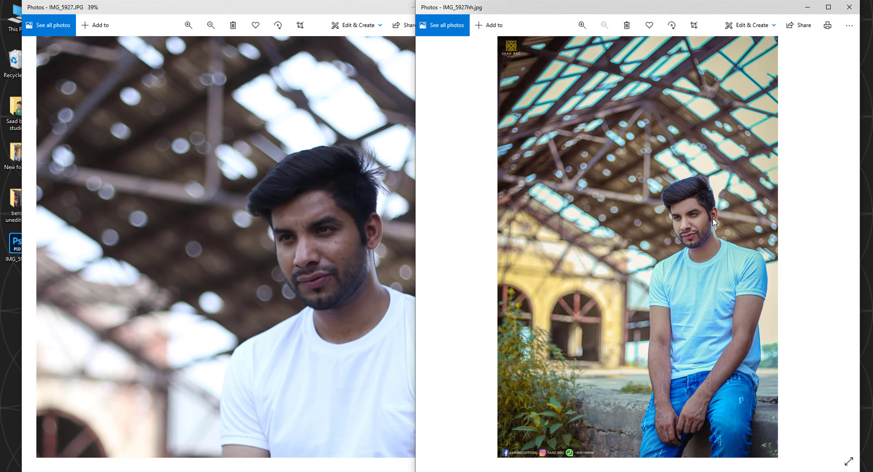
pyautogui.scroll(3, 712, 217)
pyautogui.scroll(4, 712, 218)
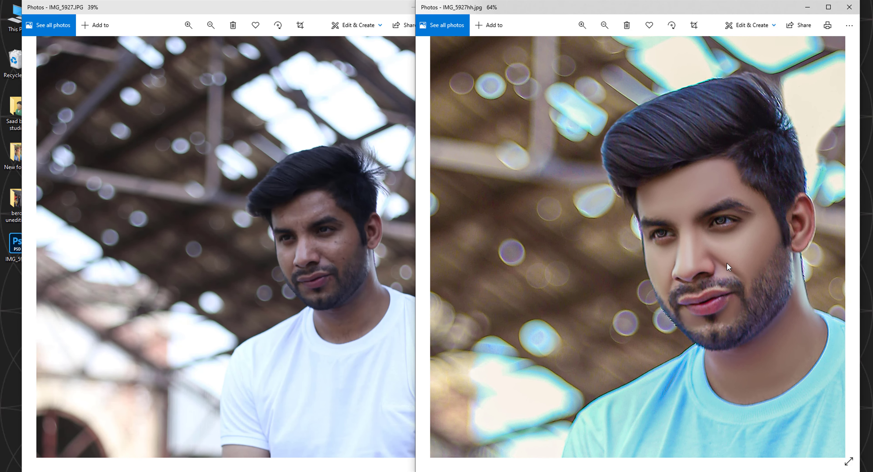
pyautogui.scroll(-2, 727, 262)
pyautogui.click(309, 260)
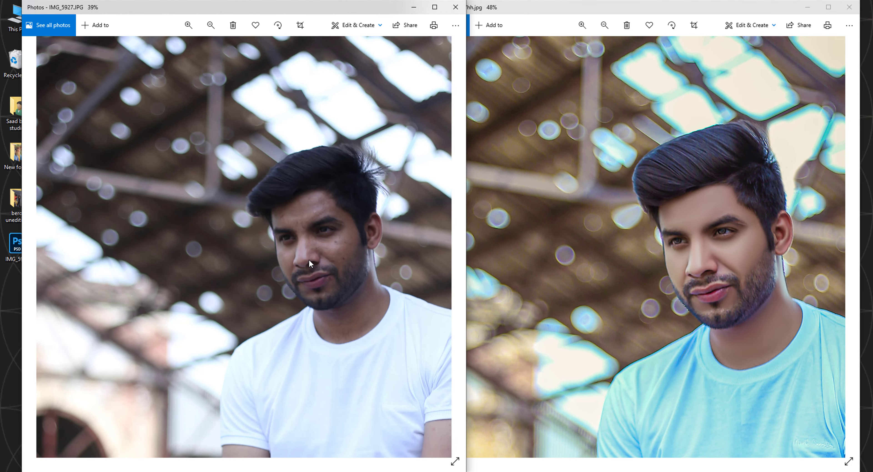
pyautogui.scroll(2, 328, 270)
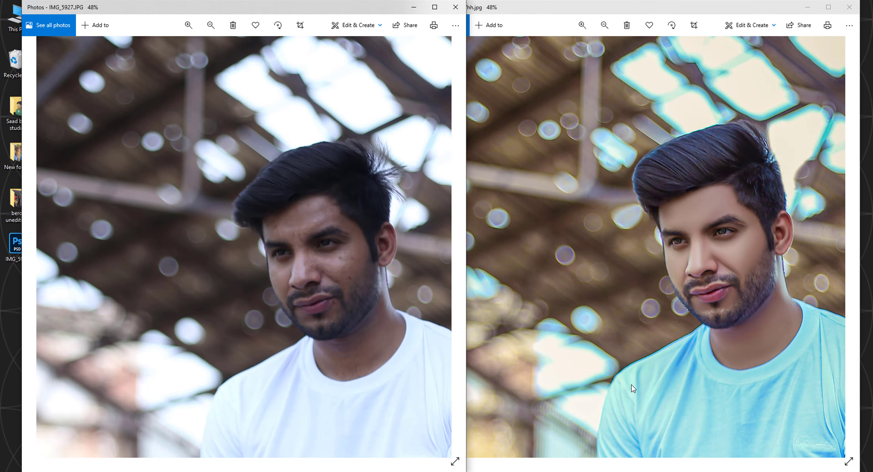
pyautogui.click(455, 7)
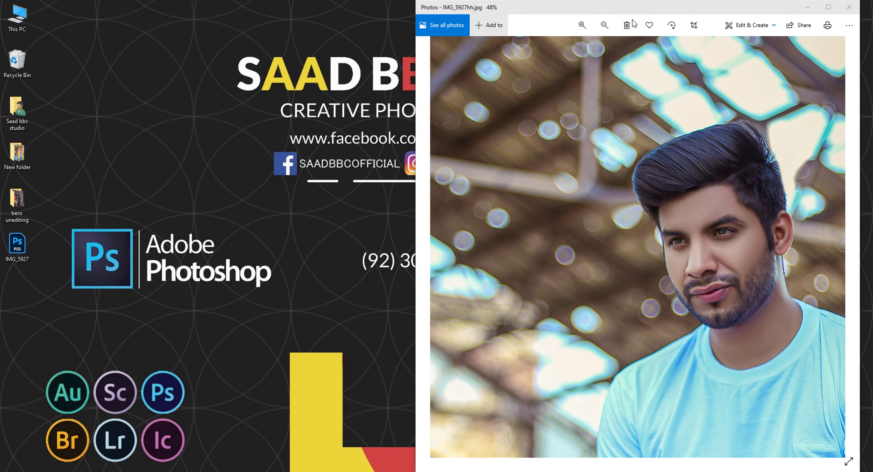
pyautogui.click(850, 8)
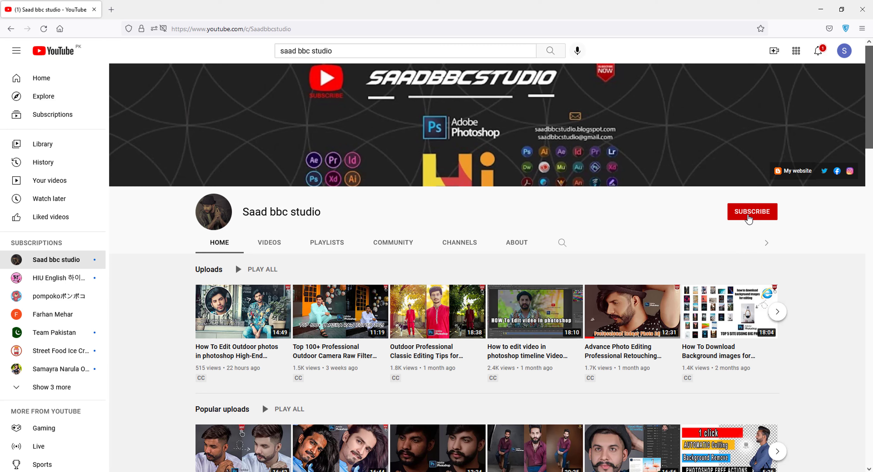
# Subscribe to the Saad bbc studio channel on YouTube and turn on all notifications for it.
pyautogui.click(749, 217)
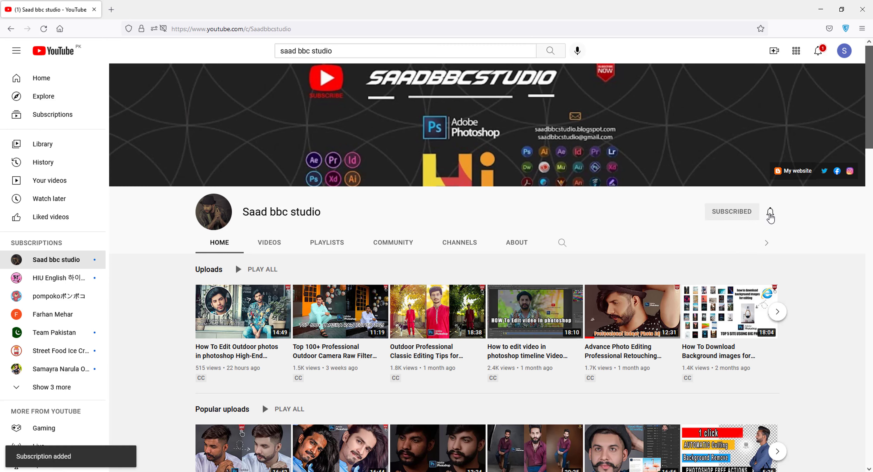
pyautogui.click(770, 212)
pyautogui.click(781, 233)
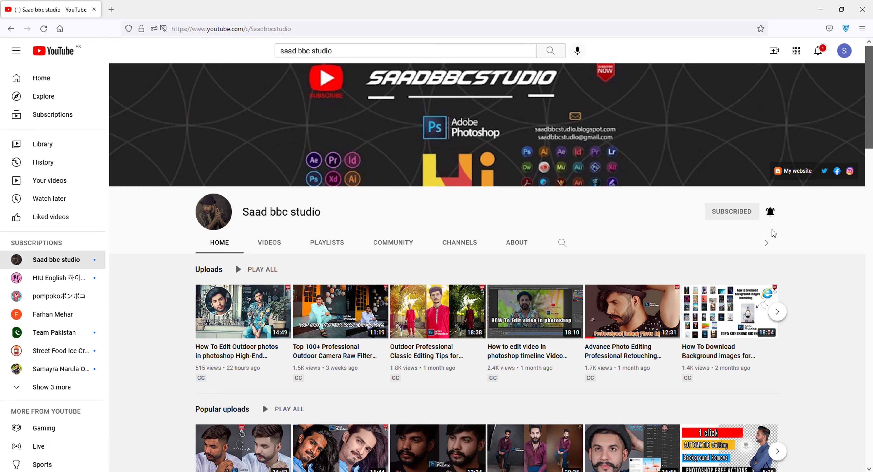
# Look through the channel's list of uploaded videos.
pyautogui.click(279, 245)
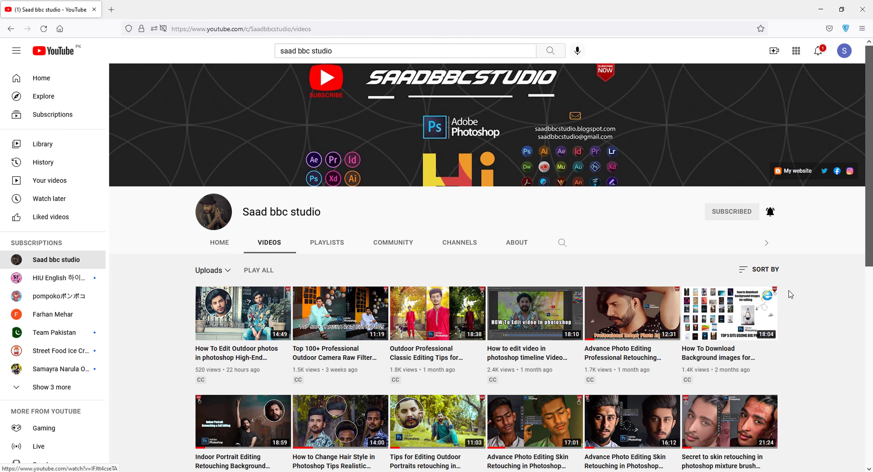
pyautogui.moveTo(870, 228); pyautogui.dragTo(872, 309)
pyautogui.scroll(-3, 871, 239)
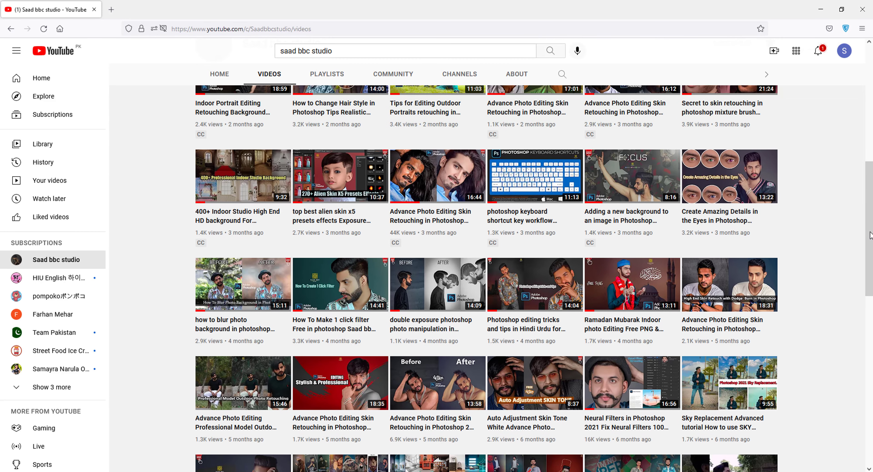
pyautogui.moveTo(871, 239); pyautogui.dragTo(872, 396)
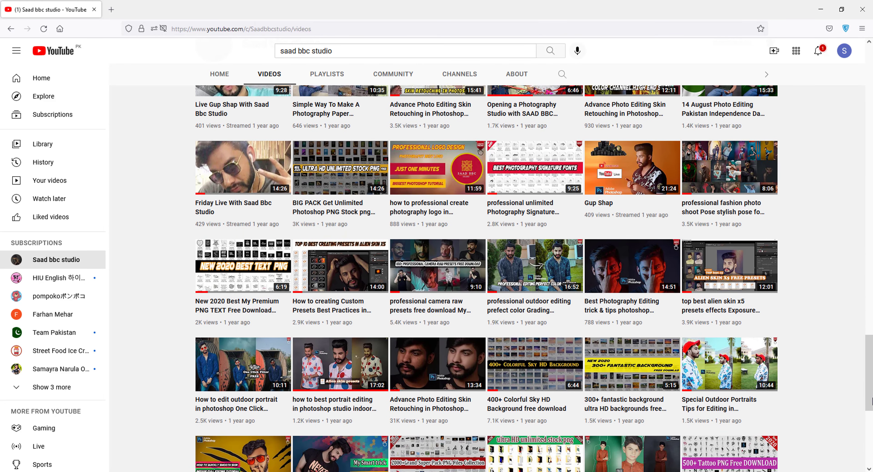
pyautogui.scroll(-3, 861, 385)
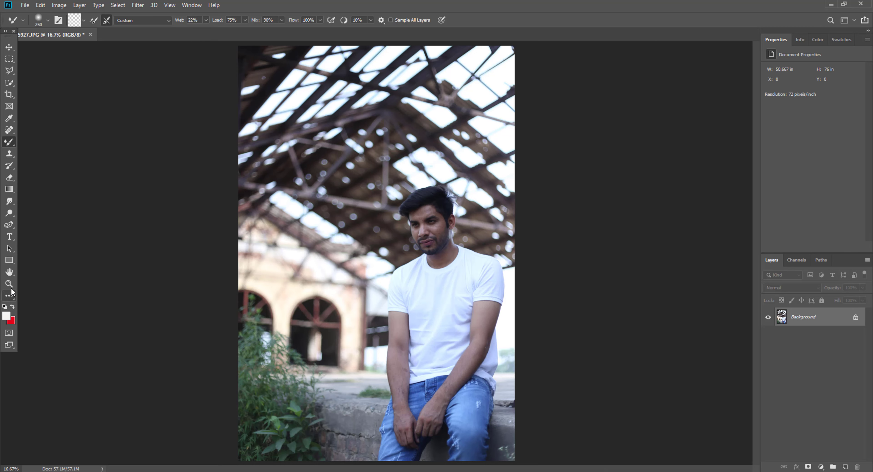
# Switch to the portrait in Photoshop, focus on the man's face and duplicate the Background layer.
pyautogui.click(9, 285)
pyautogui.click(437, 227)
pyautogui.click(437, 227)
pyautogui.click(437, 227)
pyautogui.click(437, 227)
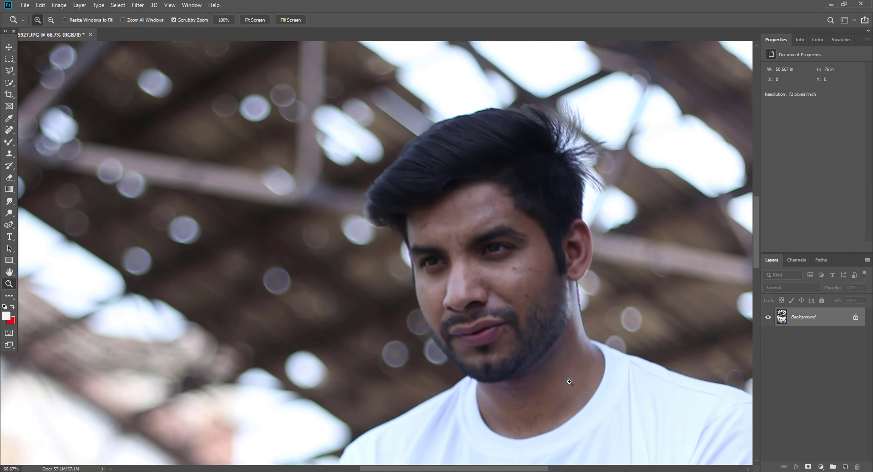
pyautogui.click(526, 292)
pyautogui.scroll(2, 523, 359)
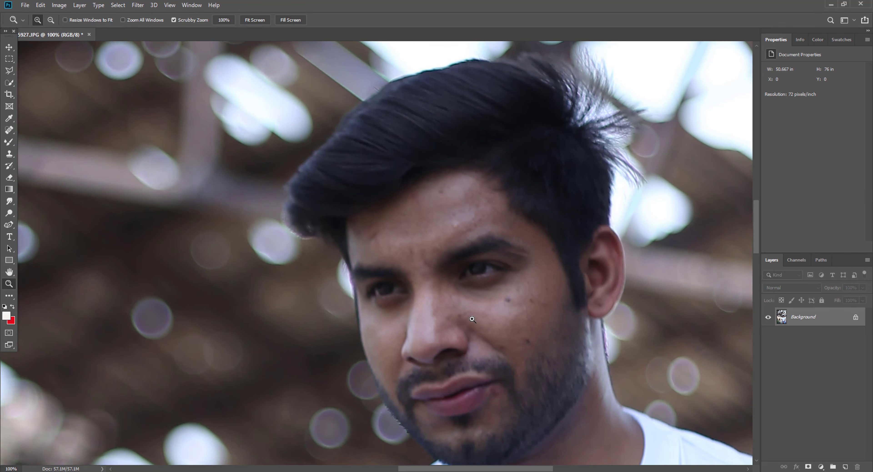
pyautogui.click(473, 321)
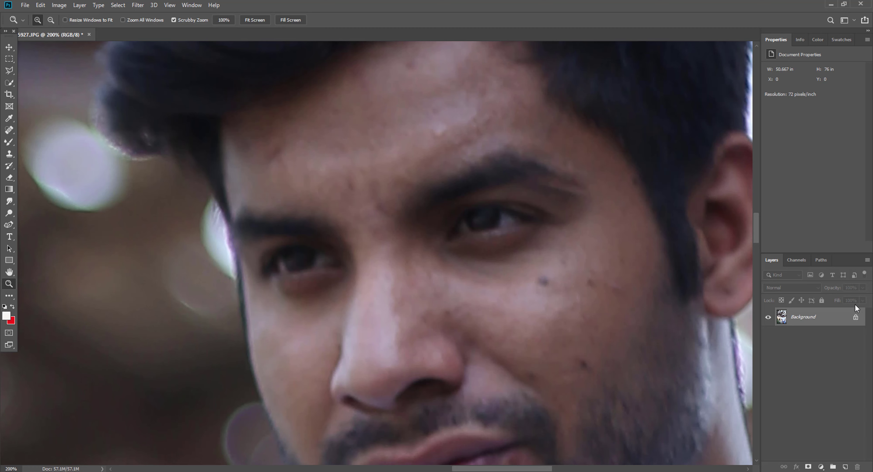
pyautogui.moveTo(826, 319); pyautogui.dragTo(846, 467)
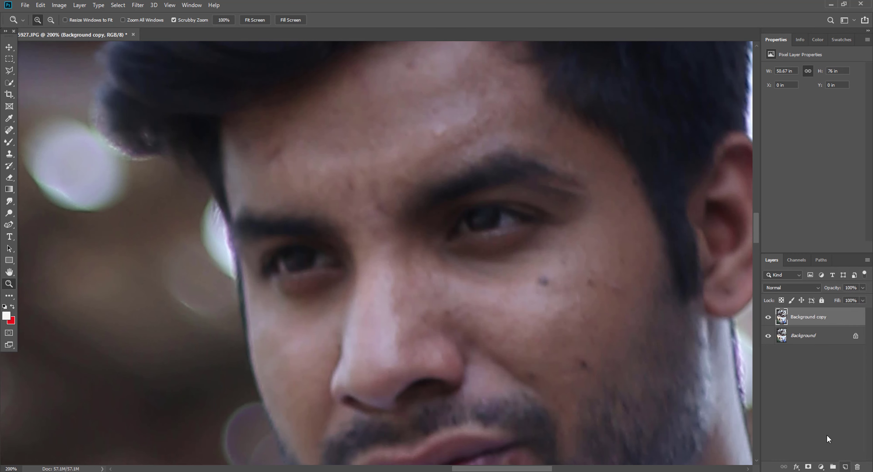
# Apply a High Pass filter with a 1.0-pixel radius to the duplicate layer and set its blend mode to Linear Light.
pyautogui.click(147, 4)
pyautogui.moveTo(179, 184)
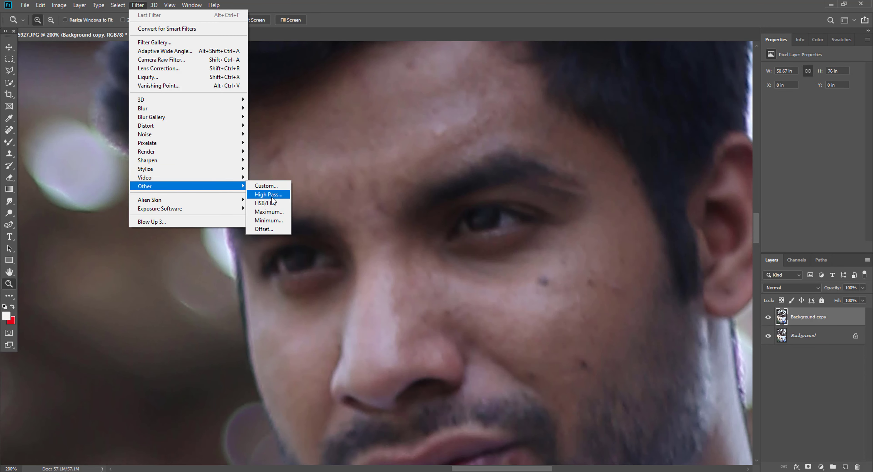
pyautogui.click(272, 196)
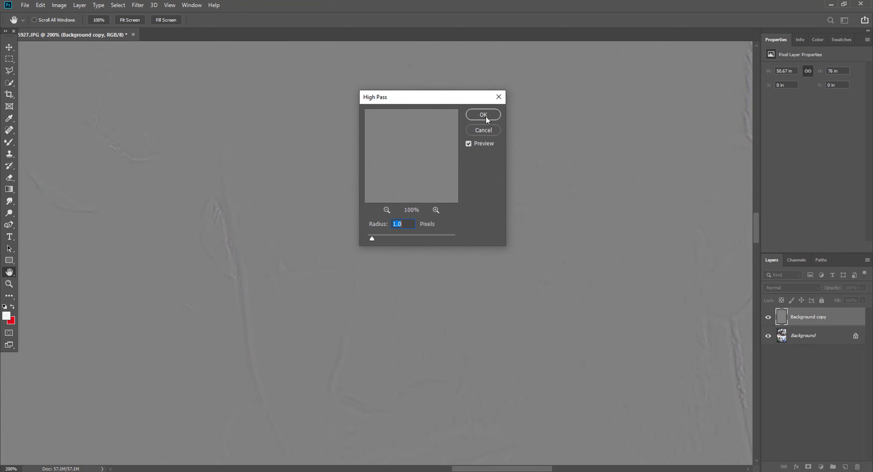
pyautogui.press('z')
pyautogui.click(485, 114)
pyautogui.click(784, 284)
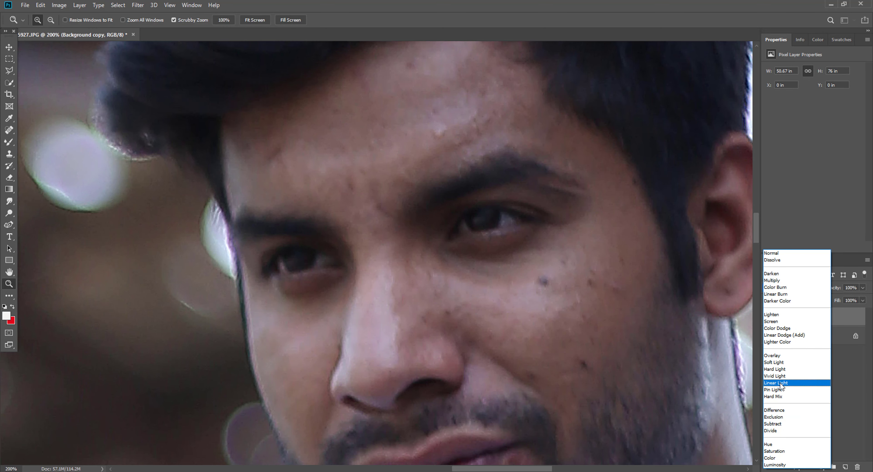
pyautogui.click(781, 384)
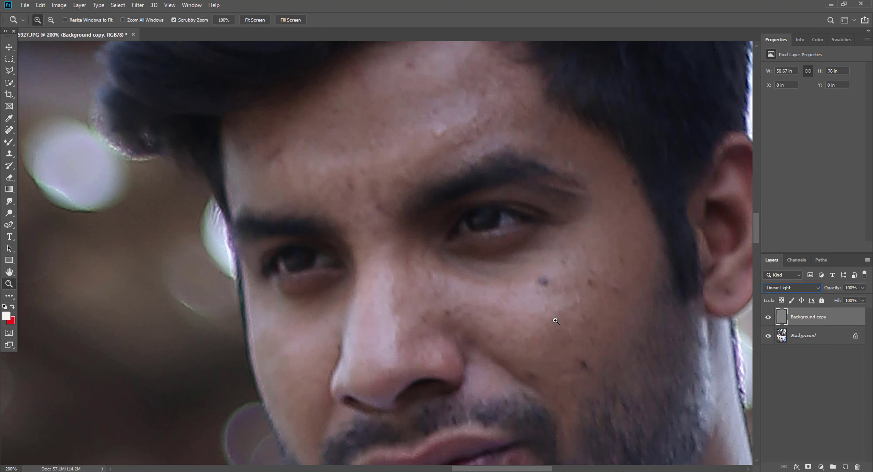
# Compare the face with and without the High Pass layer, including a close-up of the eye at 400%.
pyautogui.click(769, 318)
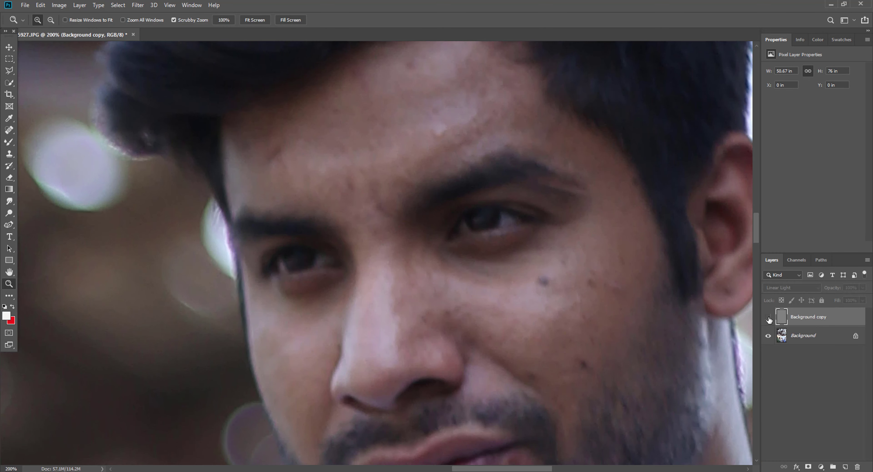
pyautogui.click(769, 319)
pyautogui.click(770, 319)
pyautogui.click(769, 319)
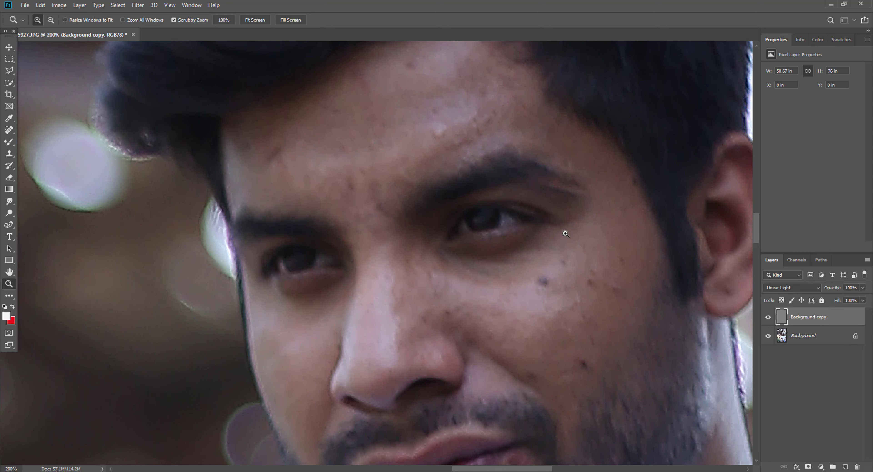
pyautogui.click(565, 234)
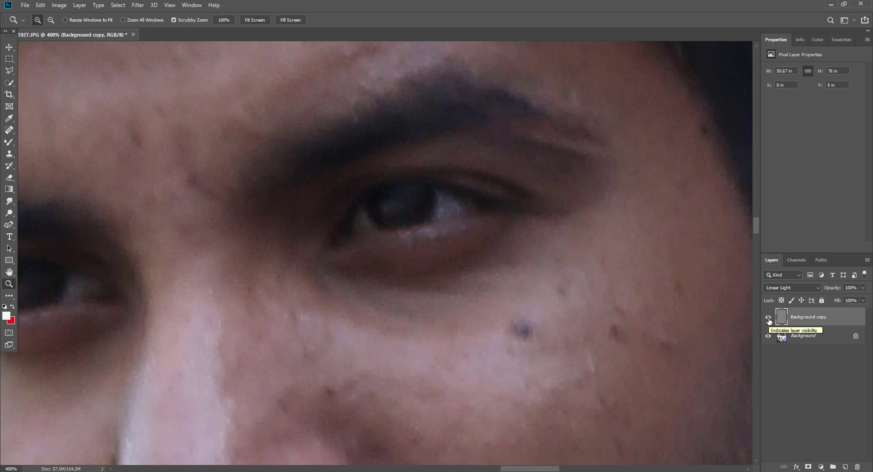
pyautogui.click(769, 319)
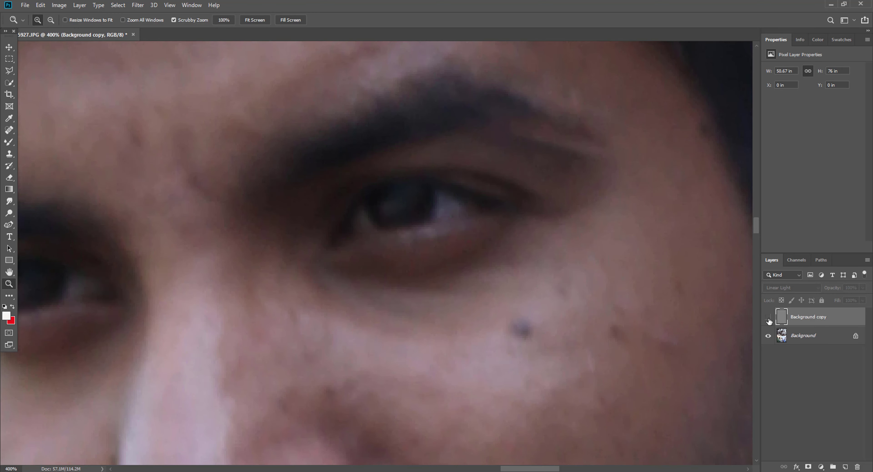
pyautogui.click(769, 319)
# Fit the whole photo in view and merge the High Pass layer into the Background.
pyautogui.rightClick(553, 231)
pyautogui.click(573, 236)
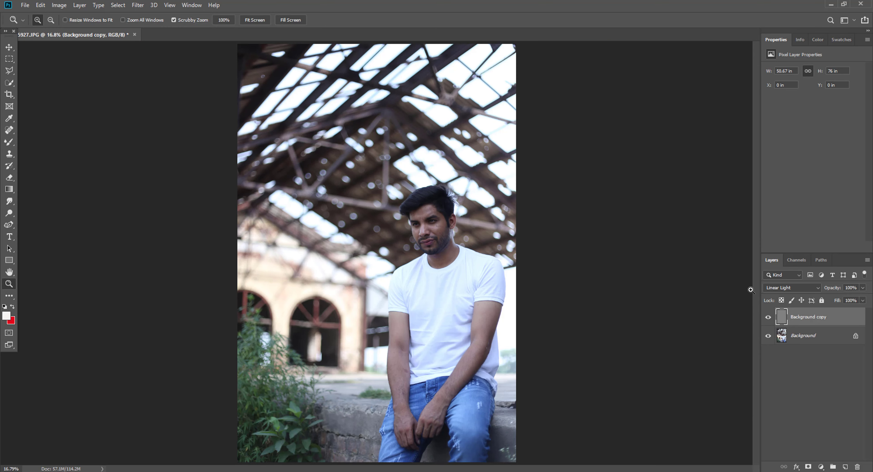
pyautogui.rightClick(844, 328)
pyautogui.click(780, 364)
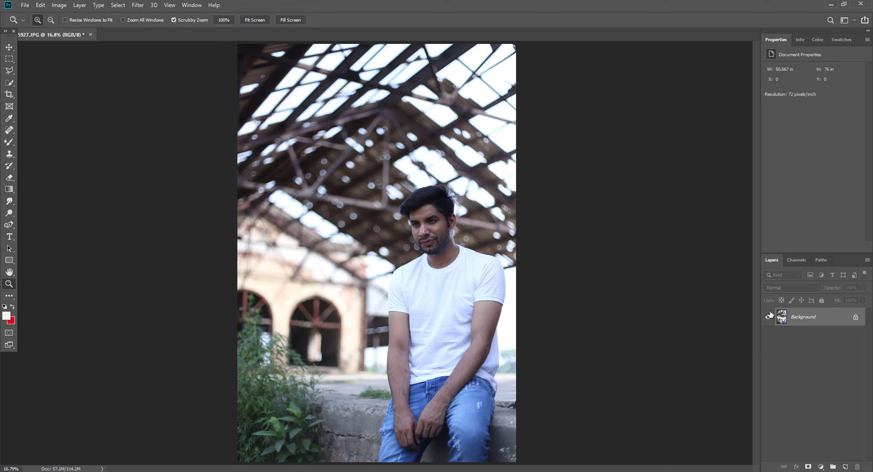
# Remove the stray hairs sticking out at the back of the head by cloning bright background over them with the Clone Stamp.
pyautogui.moveTo(434, 219); pyautogui.dragTo(609, 265)
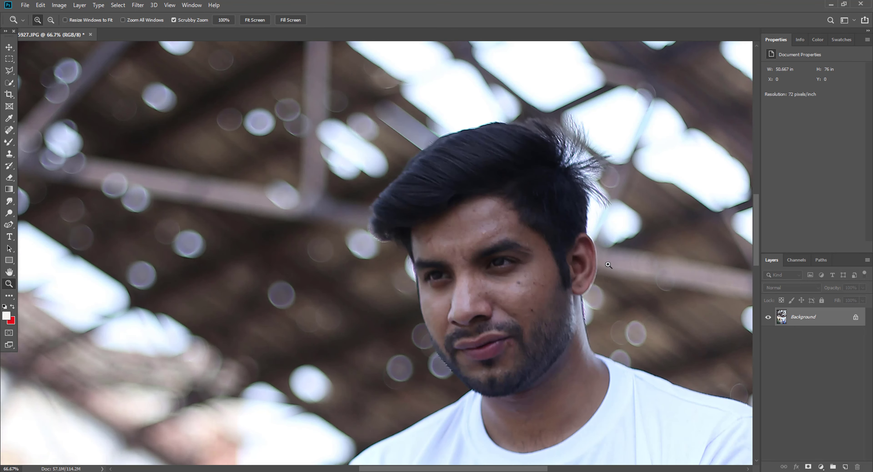
pyautogui.click(537, 262)
pyautogui.scroll(4, 560, 238)
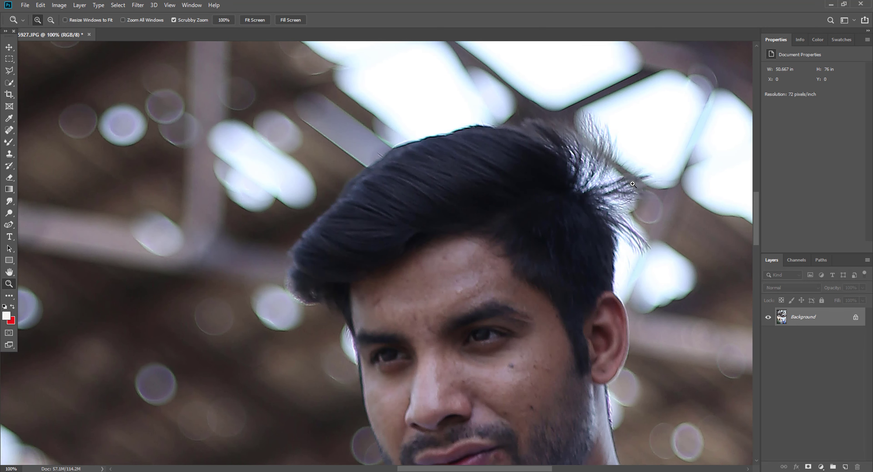
pyautogui.scroll(3, 610, 227)
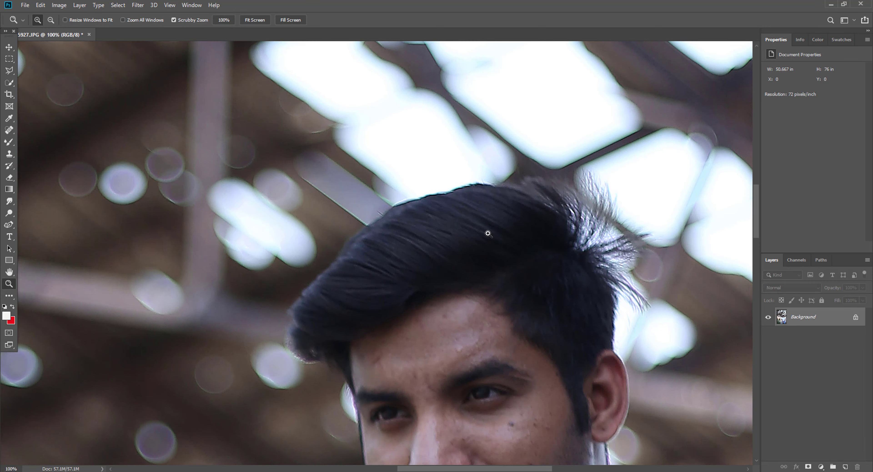
pyautogui.rightClick(612, 193)
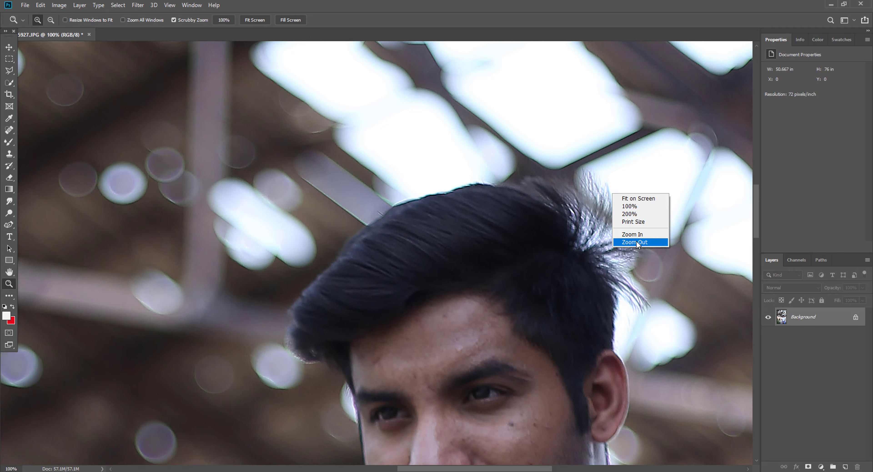
pyautogui.click(637, 240)
pyautogui.click(624, 214)
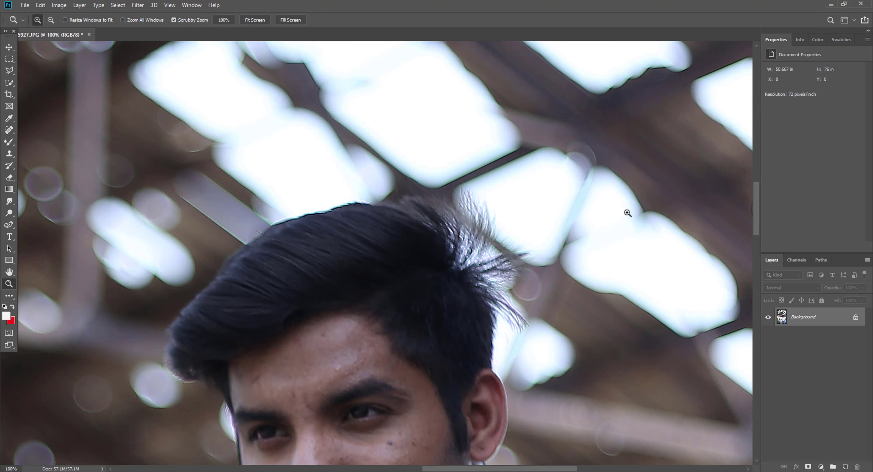
pyautogui.click(9, 154)
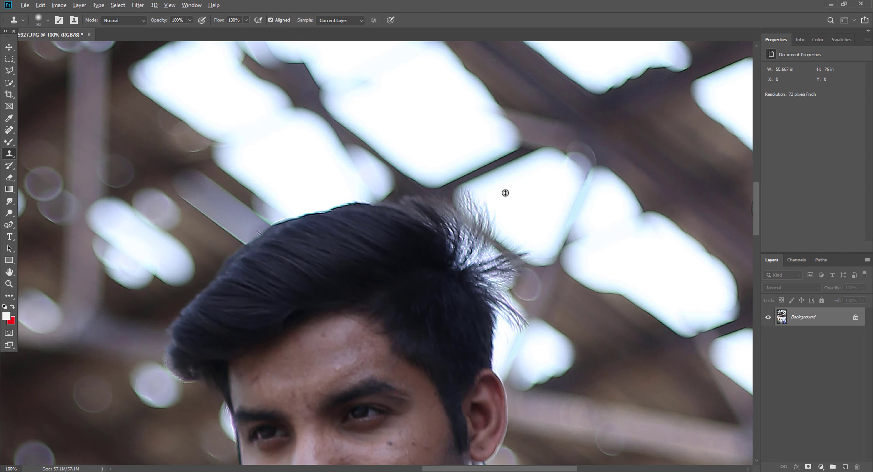
pyautogui.moveTo(497, 192)
pyautogui.mouseDown()
pyautogui.moveTo(481, 207)
pyautogui.moveTo(499, 229)
pyautogui.moveTo(483, 239)
pyautogui.moveTo(472, 203)
pyautogui.moveTo(513, 235)
pyautogui.moveTo(513, 259)
pyautogui.moveTo(525, 228)
pyautogui.moveTo(528, 238)
pyautogui.moveTo(512, 285)
pyautogui.moveTo(508, 266)
pyautogui.moveTo(509, 286)
pyautogui.moveTo(483, 233)
pyautogui.moveTo(517, 202)
pyautogui.moveTo(483, 212)
pyautogui.moveTo(492, 261)
pyautogui.moveTo(504, 272)
pyautogui.mouseUp()
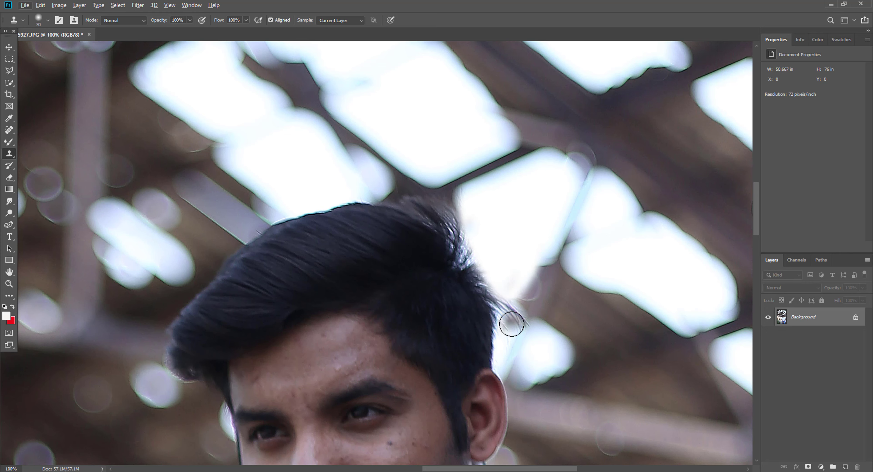
# Reduce the Clone Stamp brush to 50 px and clone away the remaining strands above the ear.
pyautogui.press('[')
pyautogui.press('[')
pyautogui.keyDown('alt'); pyautogui.click(505, 338); pyautogui.keyUp('alt')
pyautogui.moveTo(514, 322)
pyautogui.mouseDown()
pyautogui.moveTo(509, 285)
pyautogui.moveTo(507, 329)
pyautogui.moveTo(501, 281)
pyautogui.moveTo(507, 313)
pyautogui.mouseUp()
pyautogui.keyDown('alt'); pyautogui.click(510, 241); pyautogui.keyUp('alt')
pyautogui.scroll(2, 489, 242)
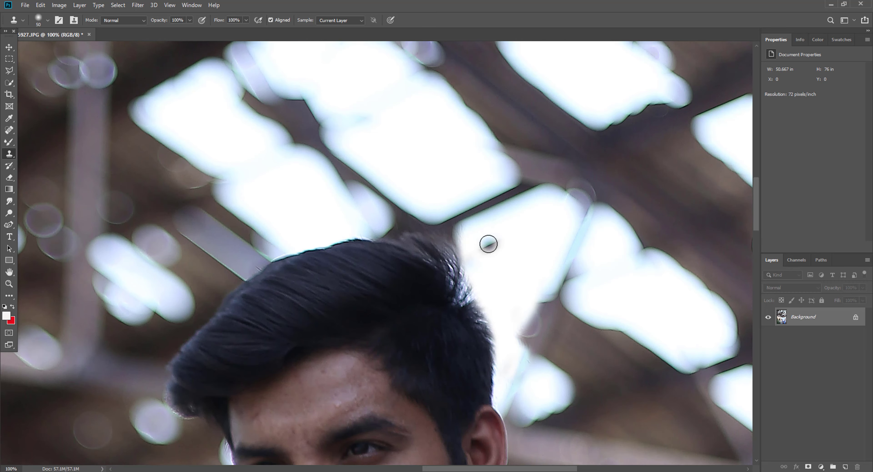
pyautogui.click(9, 283)
pyautogui.hotkey('ctrl', '0')
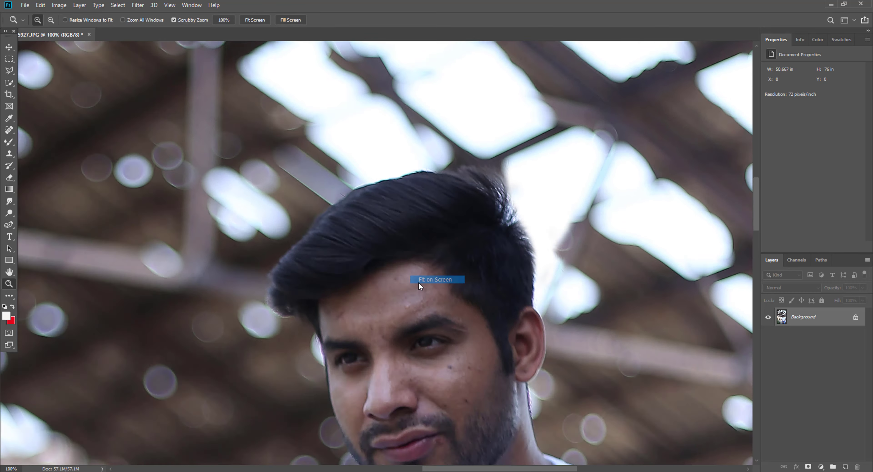
pyautogui.click(450, 206)
pyautogui.click(450, 206)
pyautogui.click(450, 206)
pyautogui.scroll(1, 383, 259)
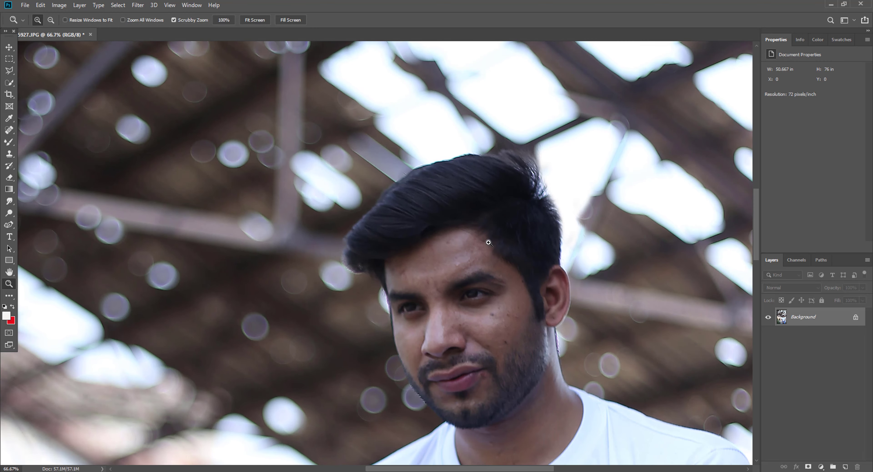
pyautogui.click(9, 153)
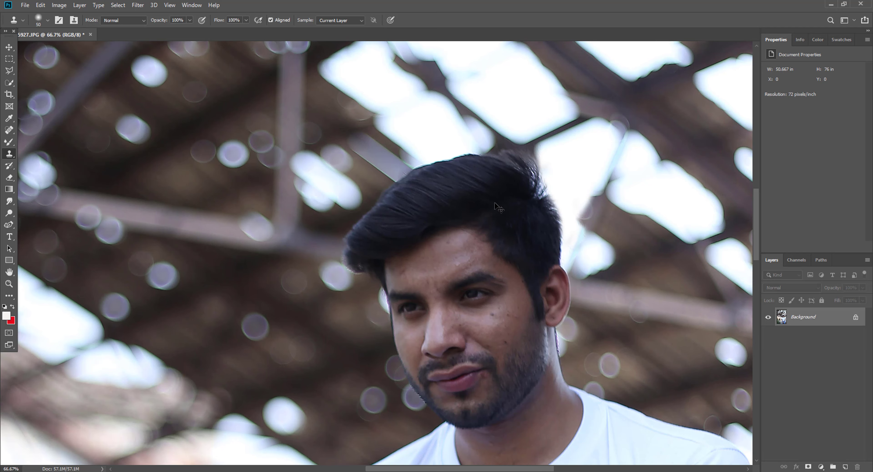
pyautogui.hotkey('ctrl', 'shift', 'x')
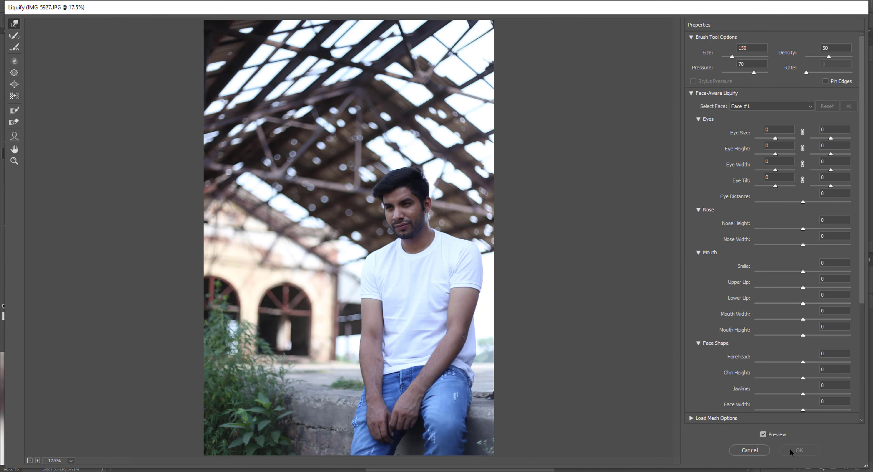
pyautogui.click(750, 450)
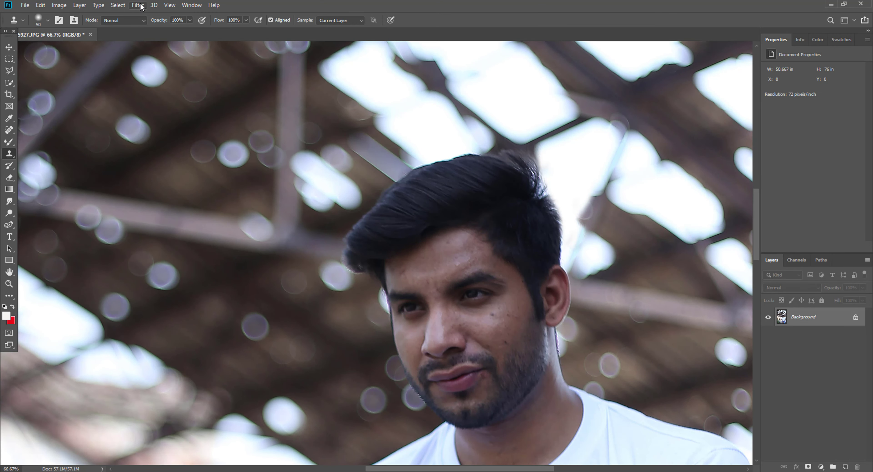
# Open the Liquify filter on the photo and choose the Forward Warp tool for reshaping the man's hair.
pyautogui.click(141, 7)
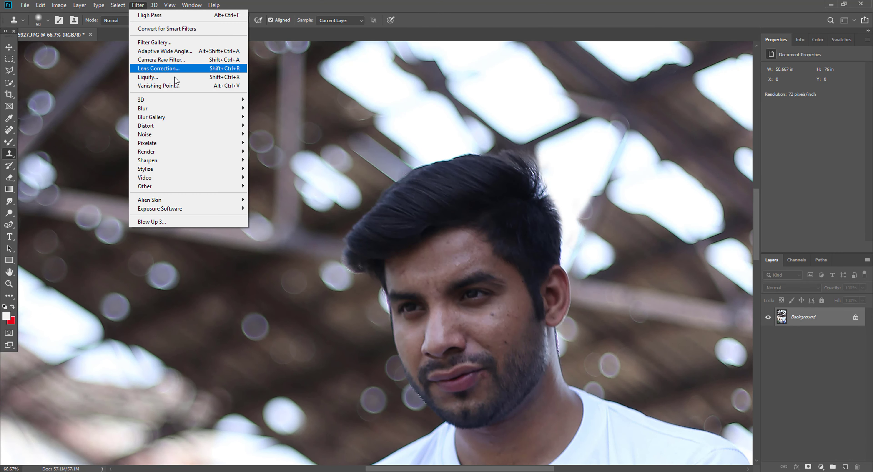
pyautogui.click(235, 78)
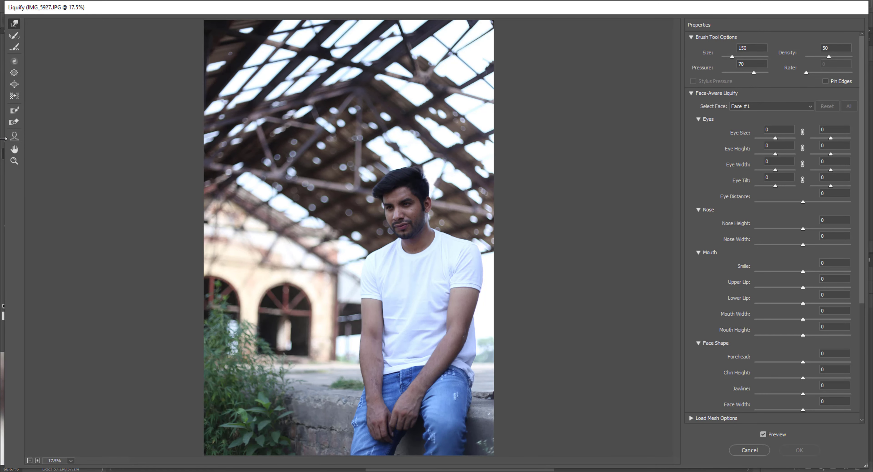
pyautogui.click(14, 161)
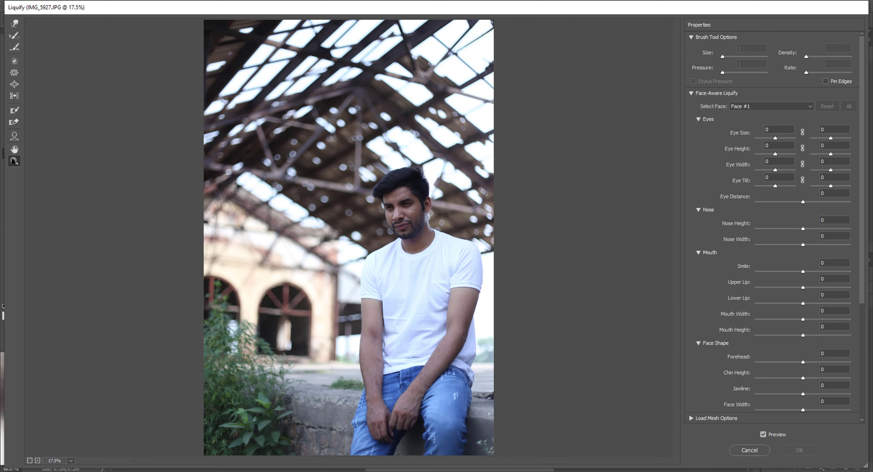
pyautogui.click(413, 181)
pyautogui.click(442, 258)
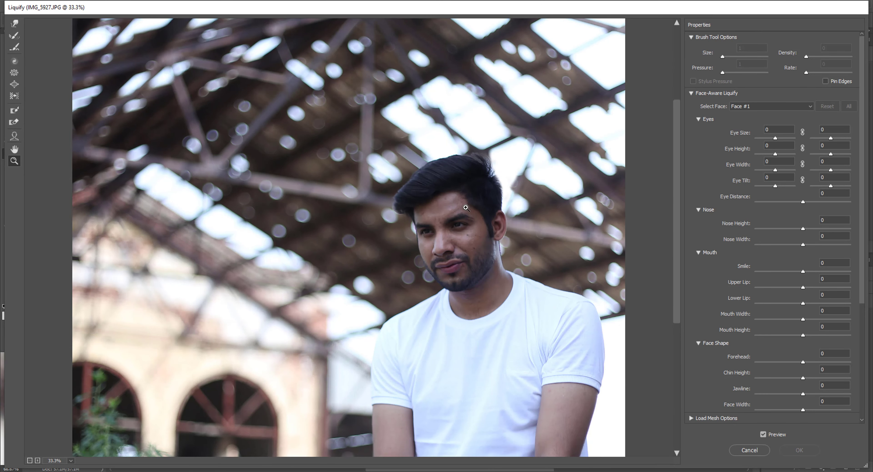
pyautogui.click(466, 208)
pyautogui.click(15, 23)
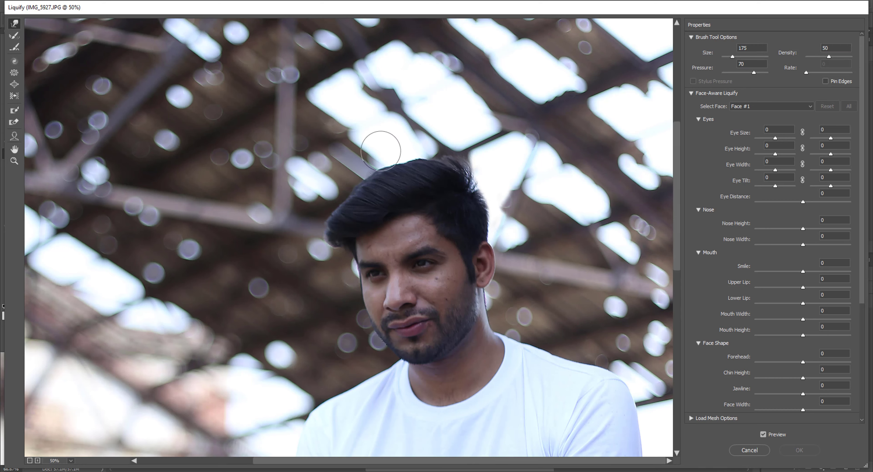
# Push the front hair outline slightly up and outward using a size 500 Forward Warp brush.
pyautogui.press(']')
pyautogui.press(']')
pyautogui.press(']')
pyautogui.press(']')
pyautogui.press(']')
pyautogui.press(']')
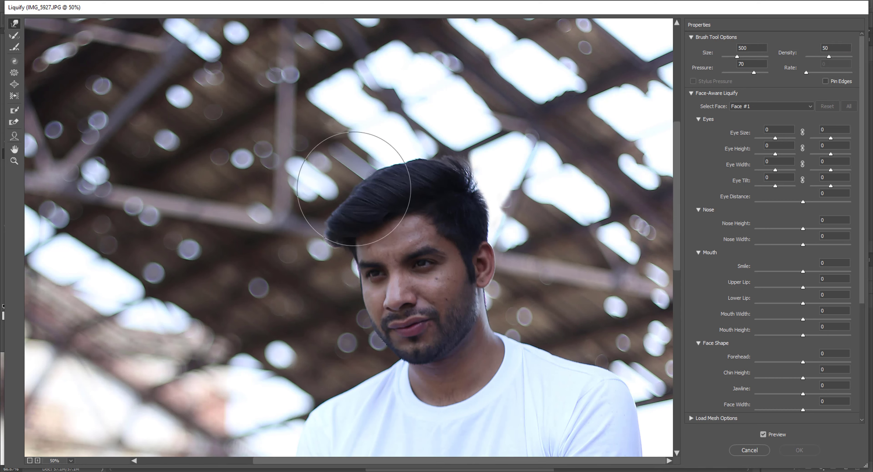
pyautogui.moveTo(354, 189); pyautogui.dragTo(346, 177)
# Raise the top of the hair with Forward Warp strokes at brush sizes 400 and 300.
pyautogui.press('[')
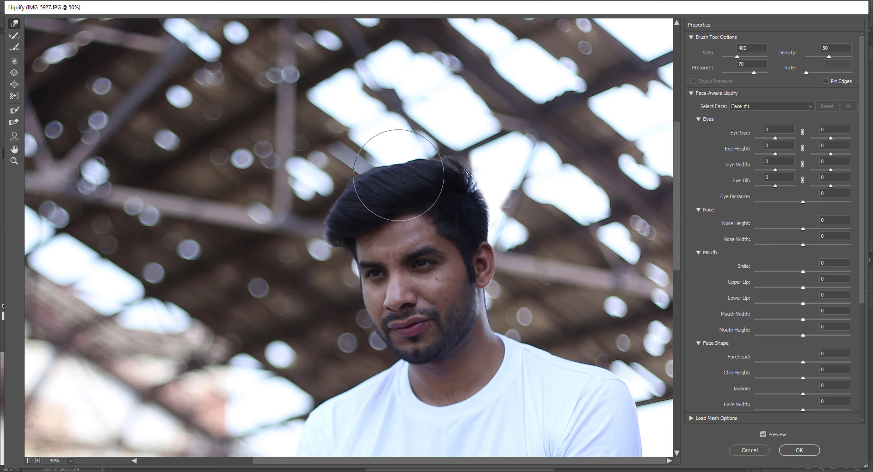
pyautogui.moveTo(403, 174); pyautogui.dragTo(400, 169)
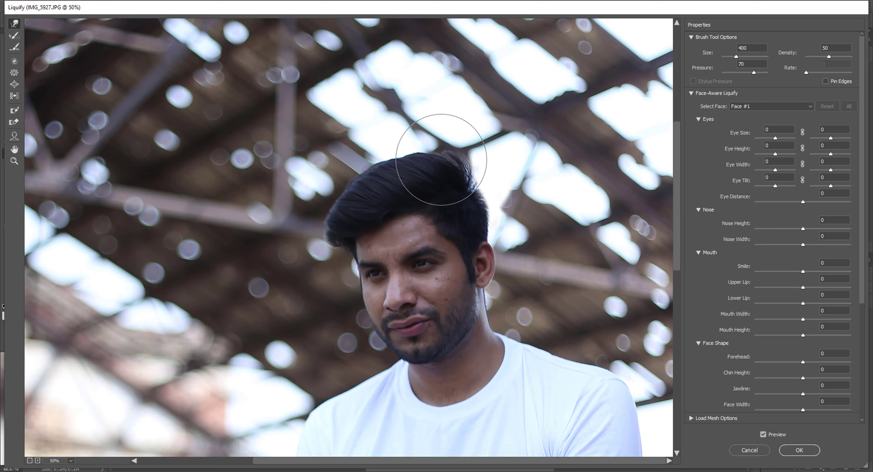
pyautogui.press('[')
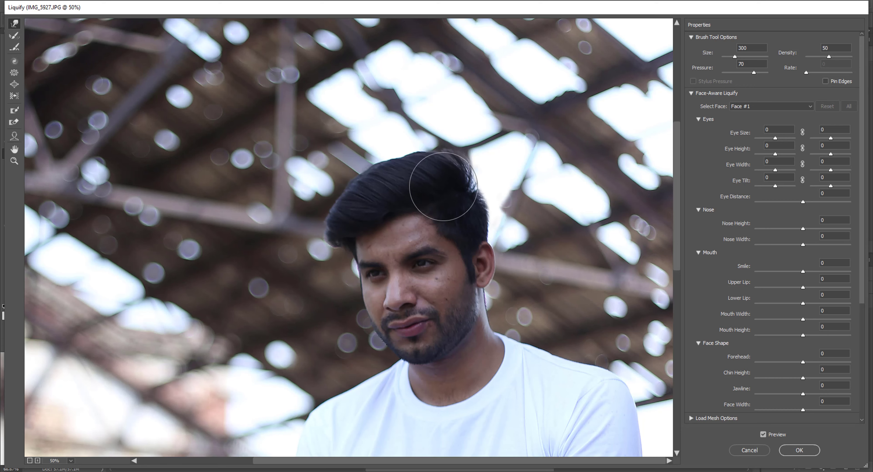
pyautogui.moveTo(409, 168); pyautogui.dragTo(403, 155)
# Add more volume to the front and crown of the hair with a size 400 Forward Warp brush.
pyautogui.press(']')
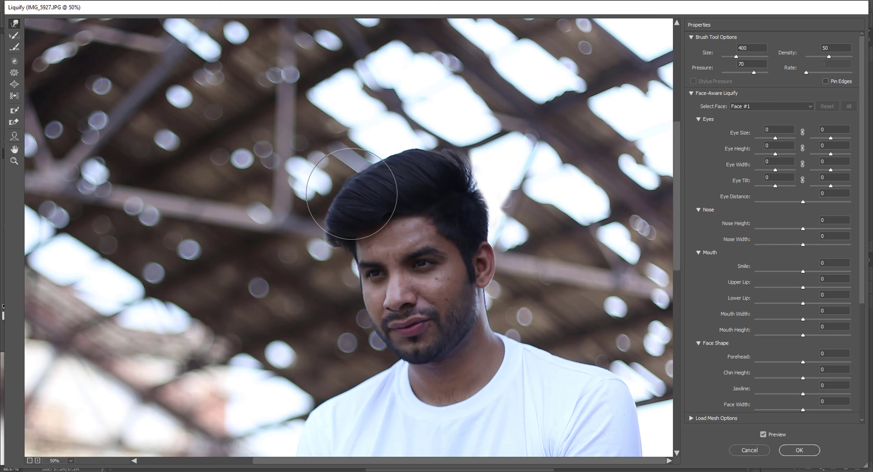
pyautogui.press('[')
pyautogui.press('[')
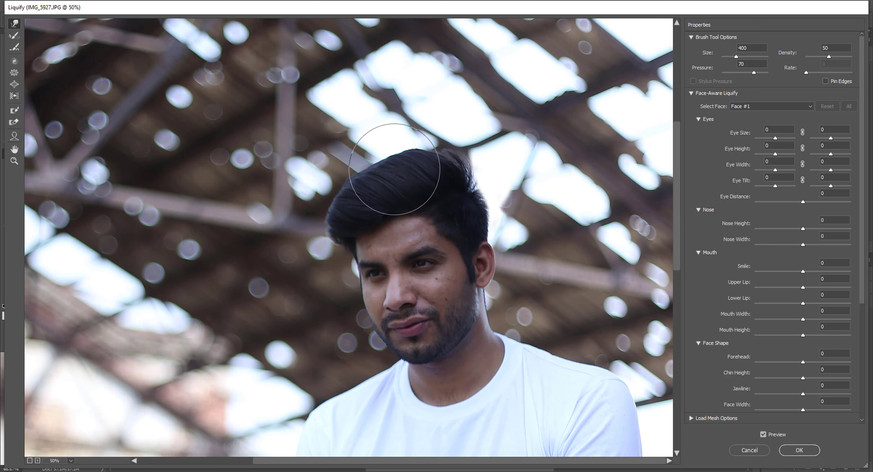
pyautogui.press(']')
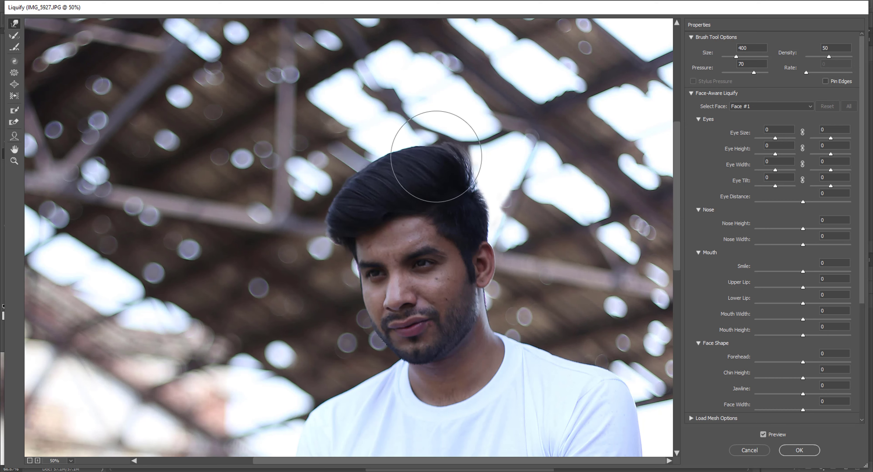
pyautogui.press('[')
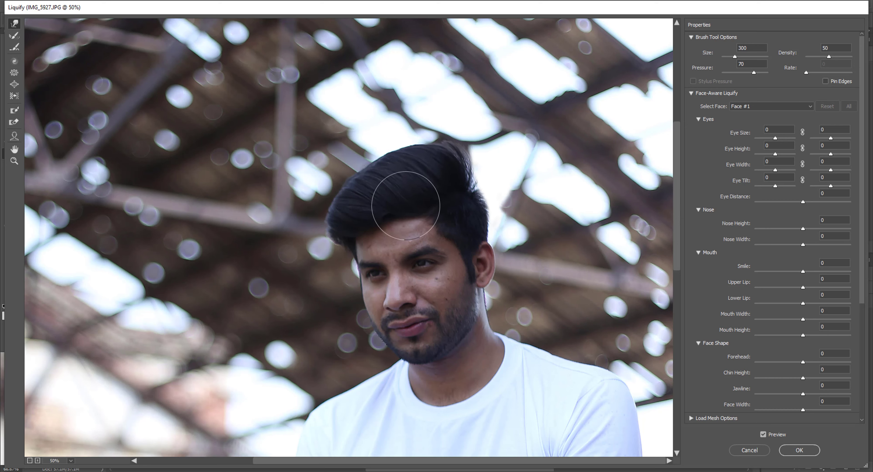
# Refine the fringe and hair edges with Forward Warp brush sizes between 175 and 300, and apply the Liquify changes.
pyautogui.press('[')
pyautogui.press('[')
pyautogui.press('[')
pyautogui.press('[')
pyautogui.press('[')
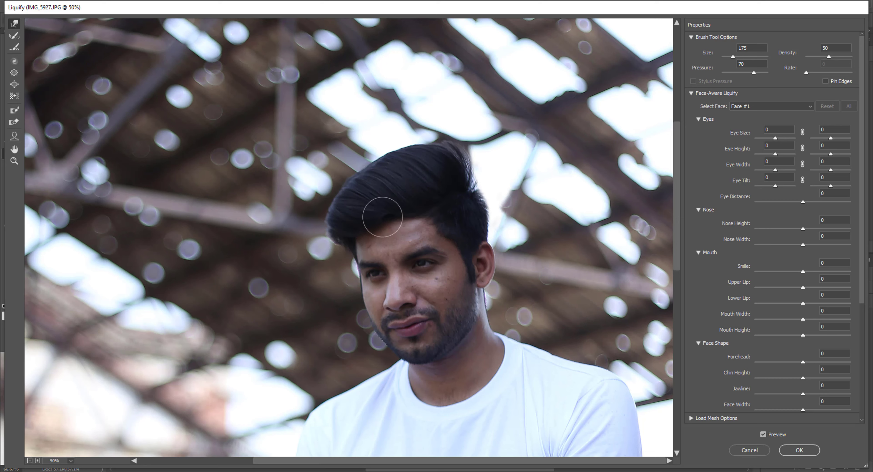
pyautogui.press(']')
pyautogui.press(']')
pyautogui.press(']')
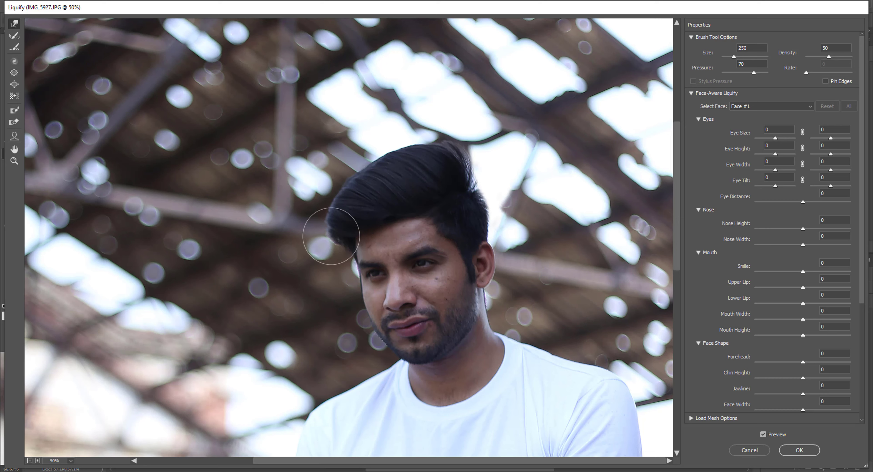
pyautogui.press(']')
pyautogui.press(']')
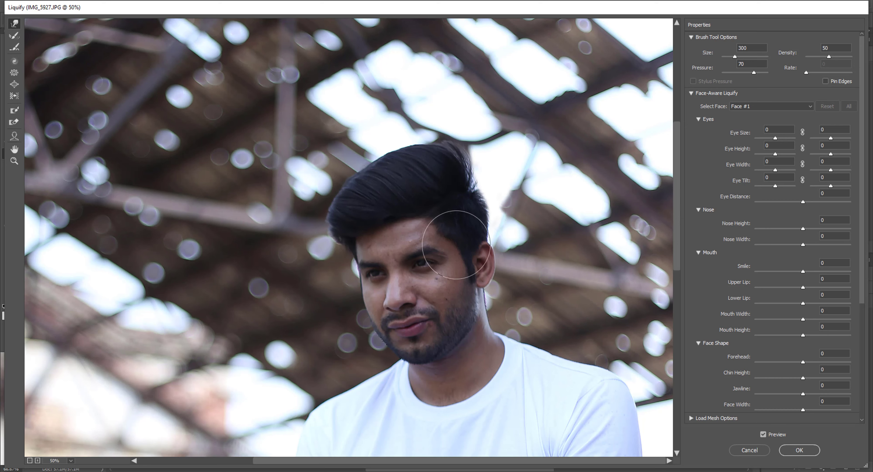
pyautogui.click(799, 450)
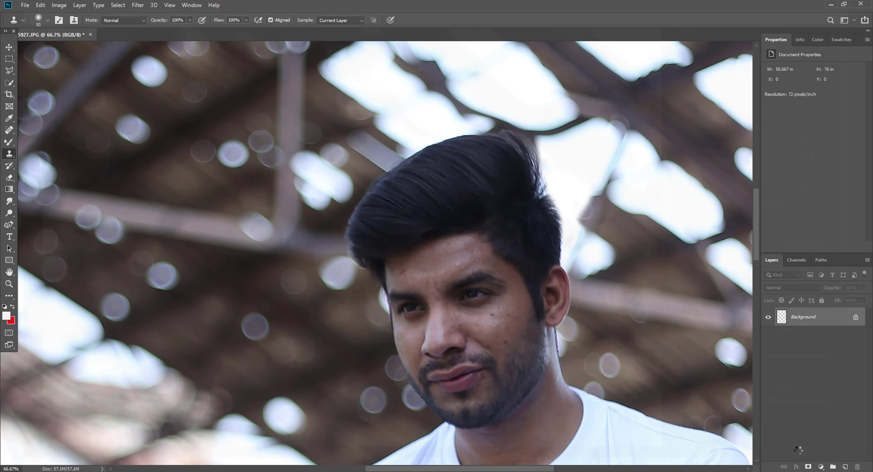
# Heal the blemishes on the forehead and between the eyebrows with the Spot Healing Brush, reducing its size from 60 to 30 px.
pyautogui.click(9, 284)
pyautogui.click(563, 251)
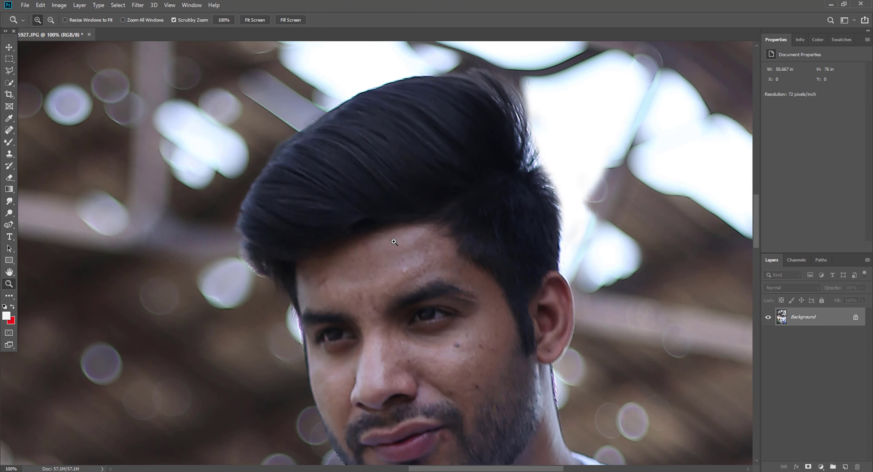
pyautogui.click(398, 262)
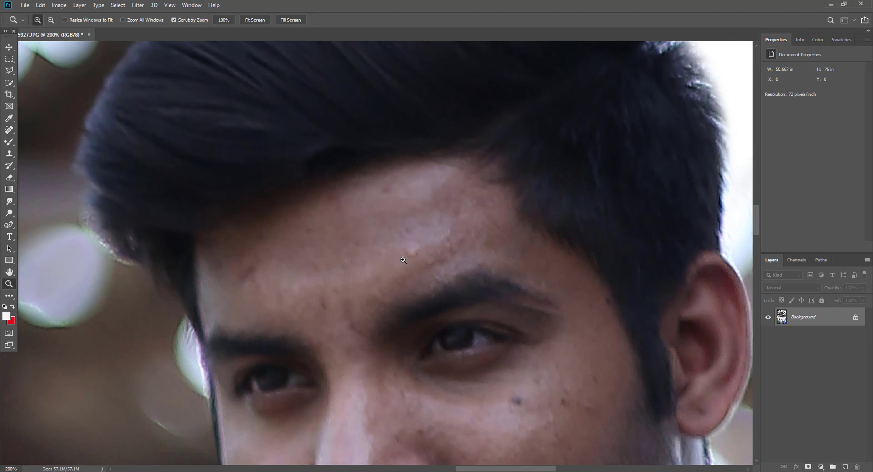
pyautogui.click(9, 130)
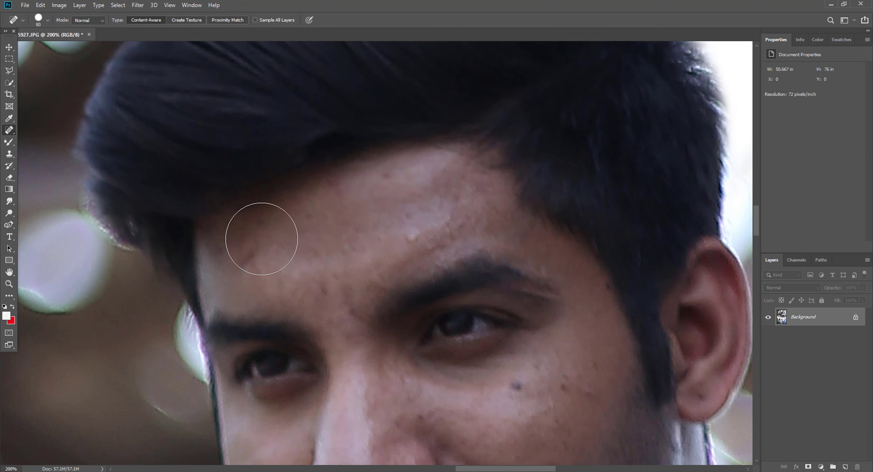
pyautogui.click(251, 257)
pyautogui.click(405, 232)
pyautogui.press('[')
pyautogui.click(342, 183)
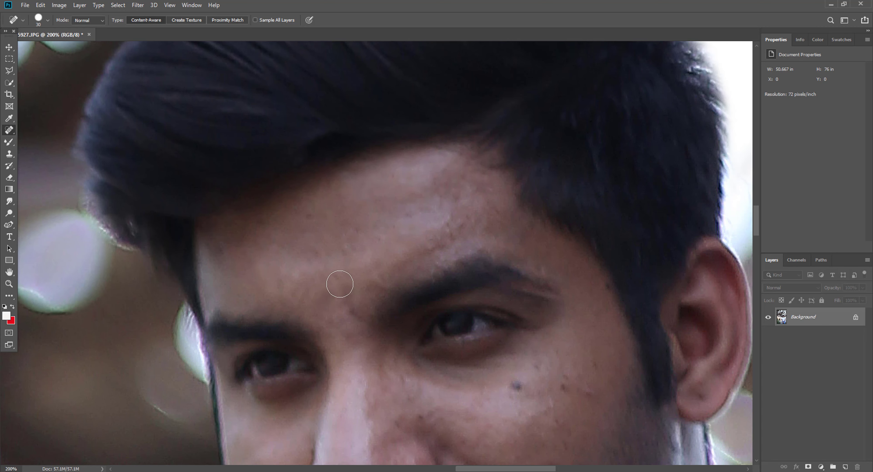
pyautogui.click(343, 298)
# Heal the dark spots on the cheek, temple and beside the nose with the Spot Healing Brush at 30 and 25 px.
pyautogui.scroll(-3, 520, 328)
pyautogui.click(520, 294)
pyautogui.click(544, 272)
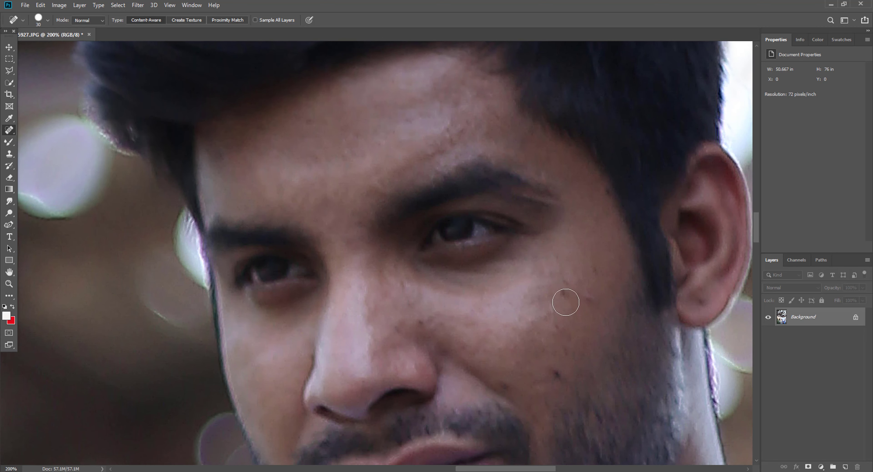
pyautogui.click(565, 298)
pyautogui.click(582, 296)
pyautogui.click(556, 373)
pyautogui.click(596, 189)
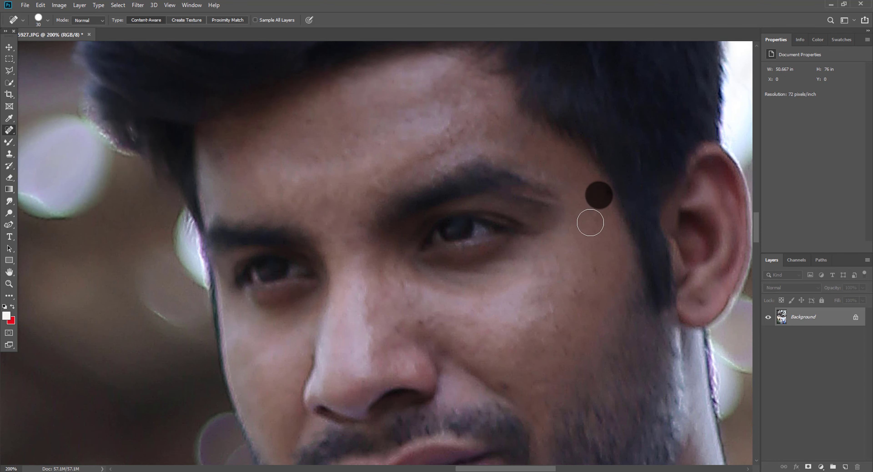
pyautogui.press('[')
pyautogui.click(423, 319)
pyautogui.press('[')
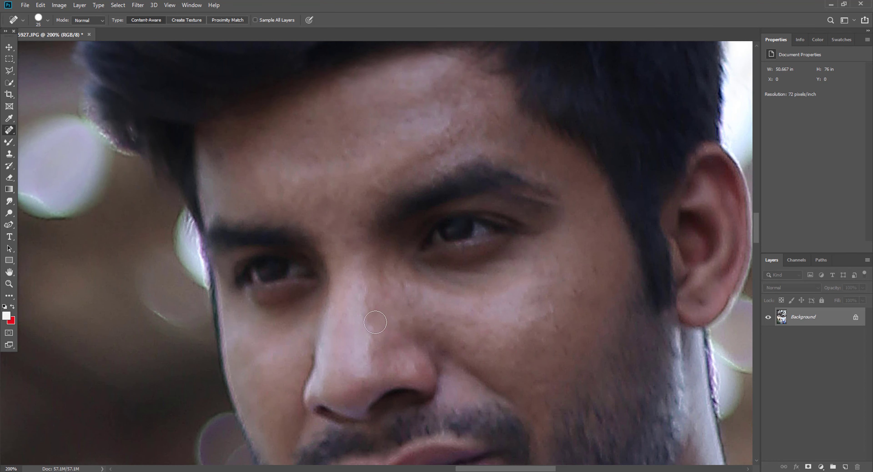
# Heal the remaining spots on the forehead above the eyebrow and near the nose bridge with a 20 px Spot Healing Brush.
pyautogui.scroll(-2, 395, 330)
pyautogui.scroll(3, 407, 190)
pyautogui.press(']')
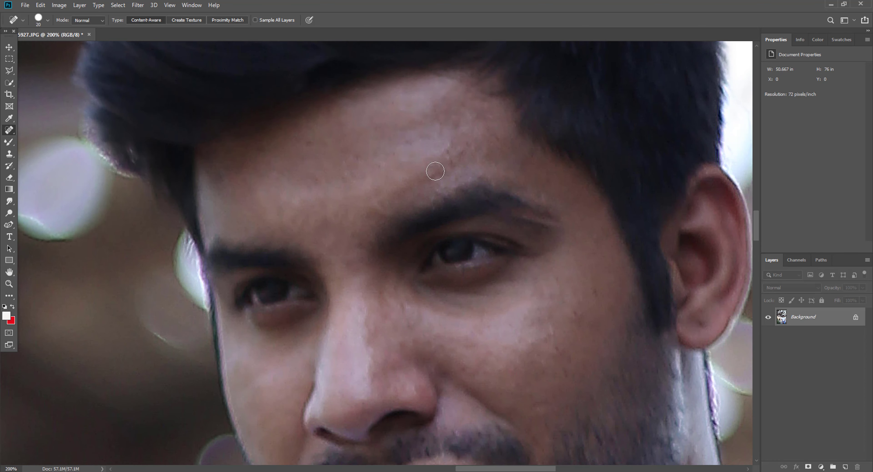
pyautogui.click(467, 150)
pyautogui.click(493, 135)
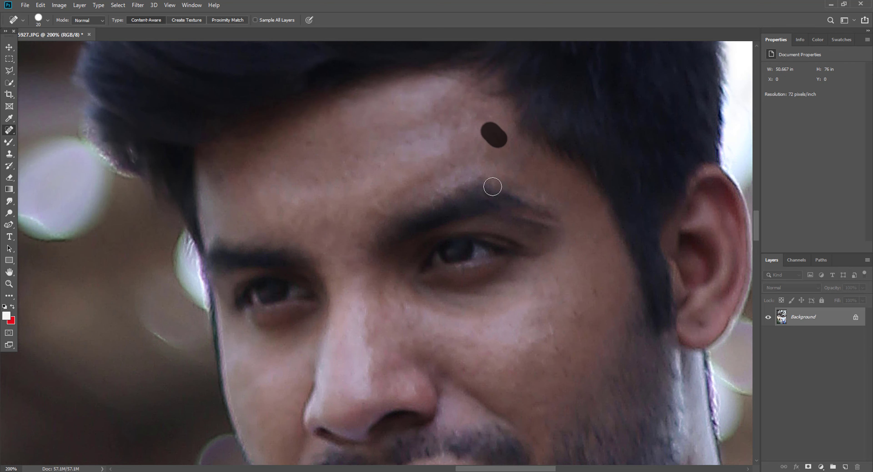
pyautogui.scroll(-3, 492, 188)
pyautogui.click(404, 213)
# Heal the marks beside the mouth corner and along the lower jaw with the Spot Healing Brush at 20 and 25 px.
pyautogui.scroll(-2, 471, 259)
pyautogui.scroll(-2, 470, 258)
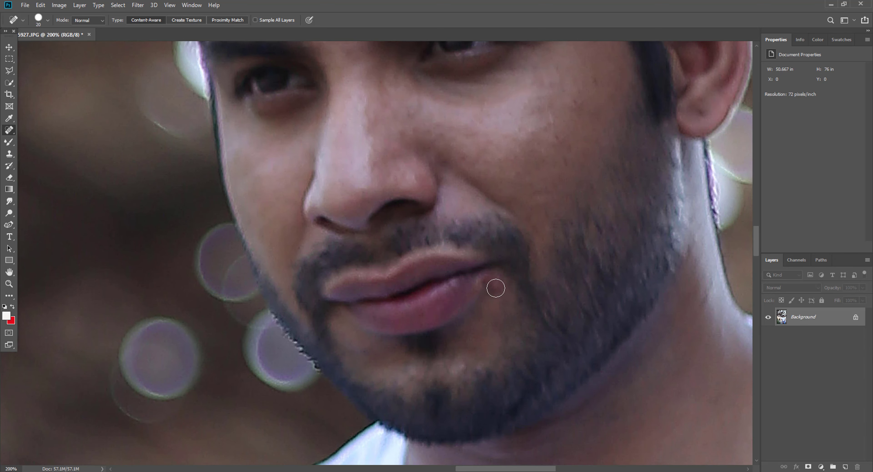
pyautogui.click(494, 285)
pyautogui.scroll(-1, 508, 271)
pyautogui.scroll(-4, 523, 268)
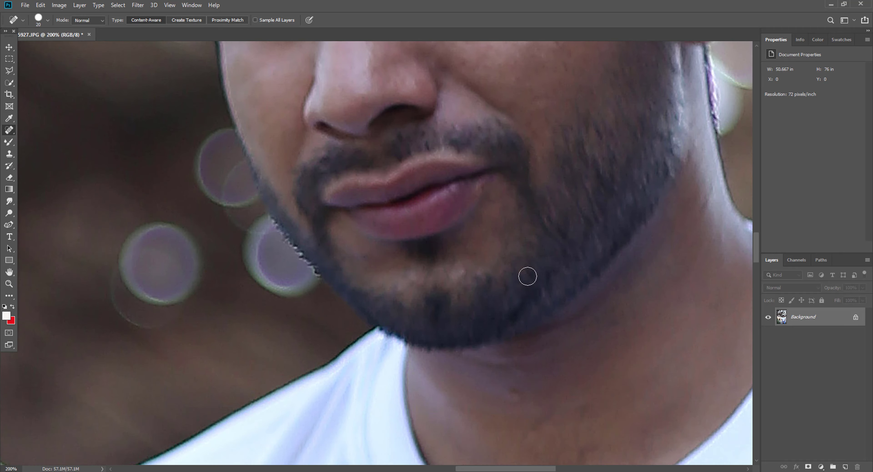
pyautogui.press(']')
pyautogui.click(511, 335)
# Smooth the forehead skin below the fringe, on the side away from the ear, with a soft Mixer Brush at 70 and 80 px.
pyautogui.click(9, 283)
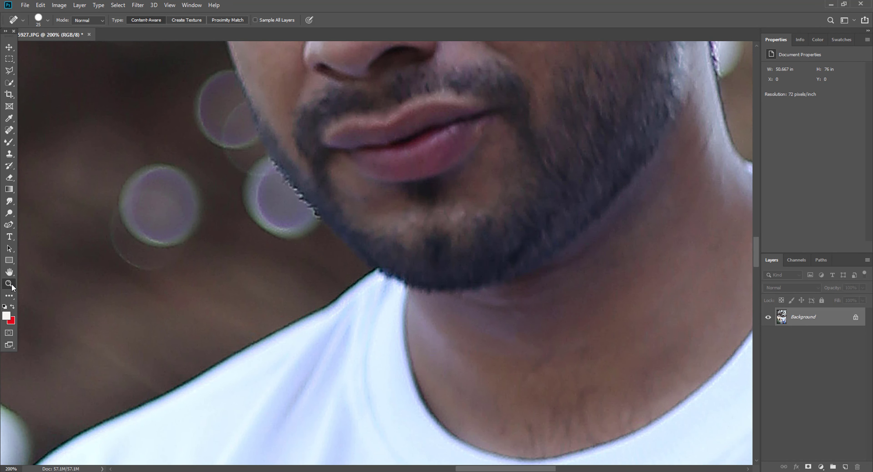
pyautogui.rightClick(447, 168)
pyautogui.click(459, 172)
pyautogui.moveTo(431, 209); pyautogui.dragTo(503, 234)
pyautogui.click(482, 239)
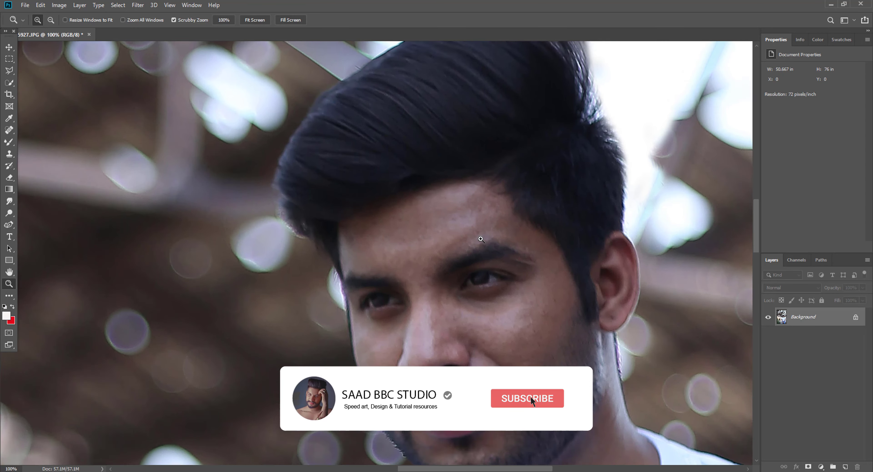
pyautogui.click(9, 140)
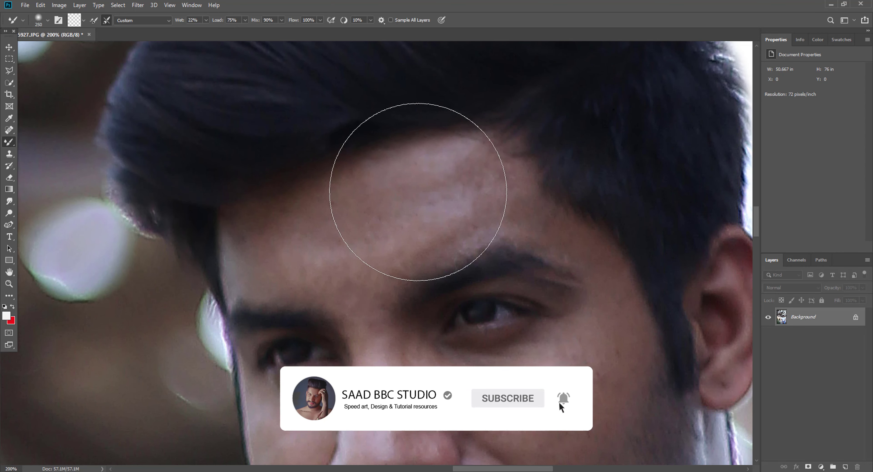
pyautogui.rightClick(403, 192)
pyautogui.click(475, 213)
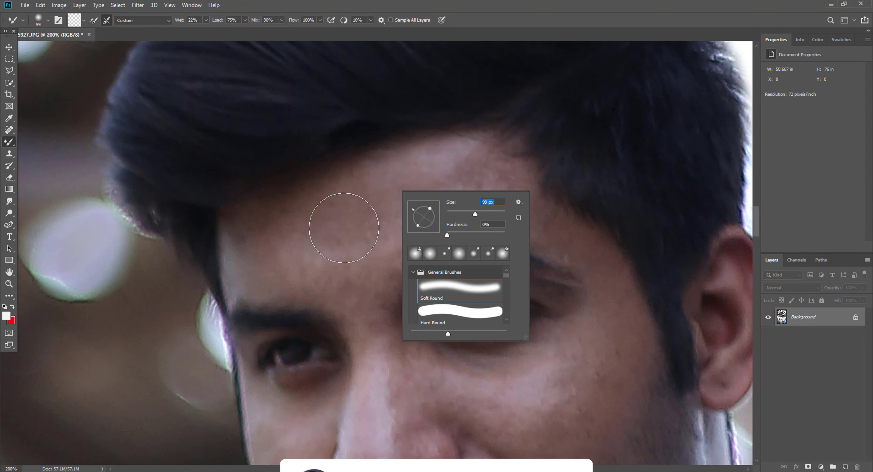
pyautogui.click(344, 229)
pyautogui.press('[')
pyautogui.press('[')
pyautogui.press('[')
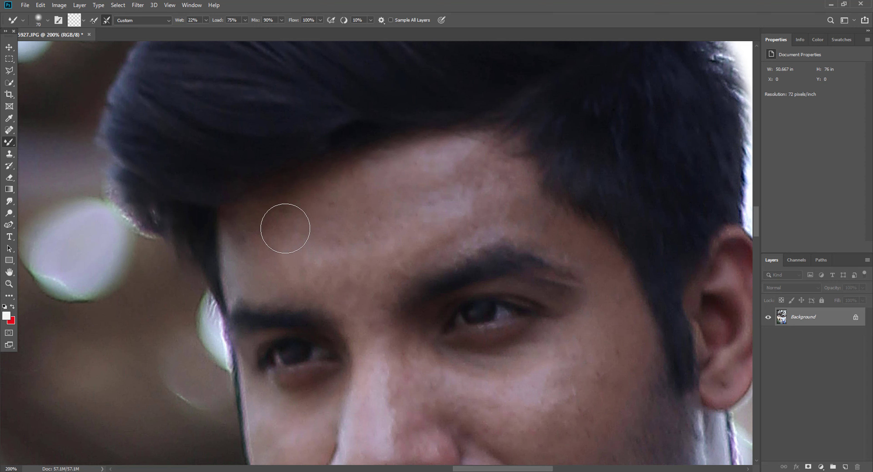
pyautogui.press('[')
pyautogui.moveTo(250, 229)
pyautogui.mouseDown()
pyautogui.moveTo(255, 279)
pyautogui.moveTo(301, 277)
pyautogui.moveTo(270, 272)
pyautogui.moveTo(301, 284)
pyautogui.moveTo(321, 272)
pyautogui.mouseUp()
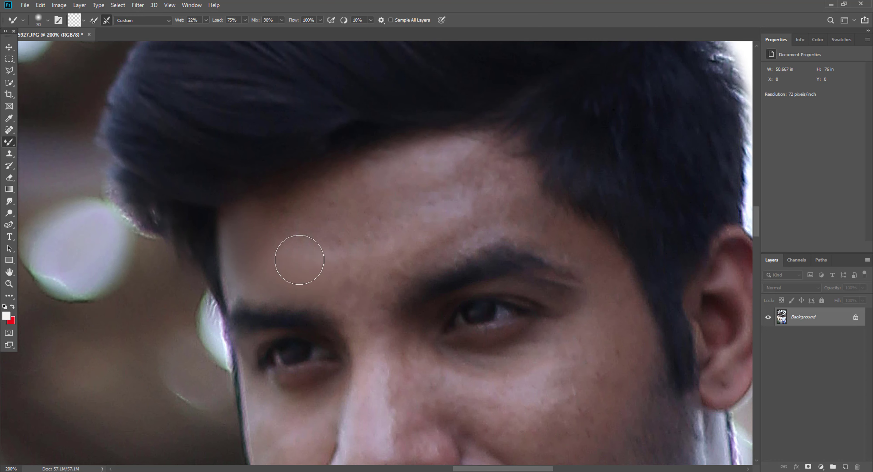
pyautogui.press(']')
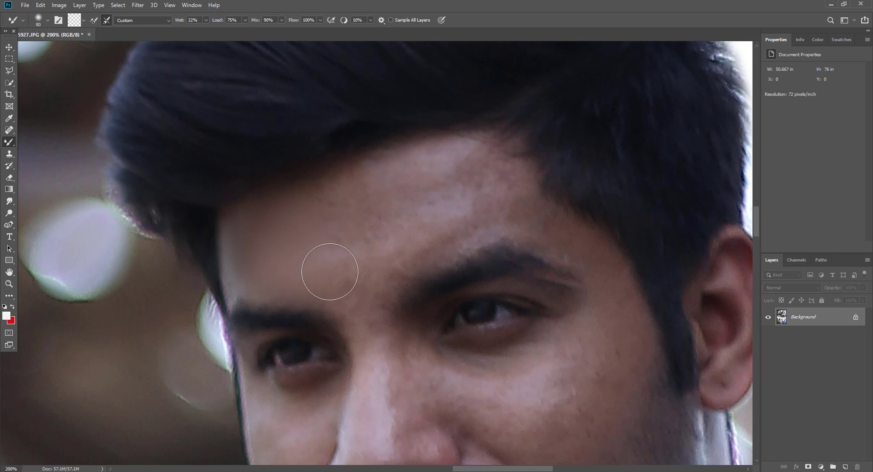
pyautogui.moveTo(329, 271)
pyautogui.mouseDown()
pyautogui.moveTo(379, 264)
pyautogui.moveTo(345, 270)
pyautogui.moveTo(317, 215)
pyautogui.moveTo(301, 220)
pyautogui.mouseUp()
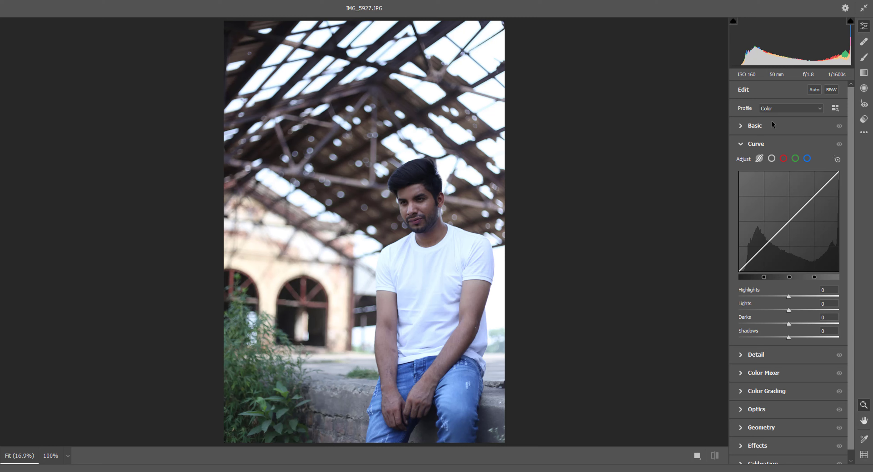
# Set Clarity to +15 and Texture to +8 in the Camera Raw filter, and raise the Shadows.
pyautogui.click(773, 125)
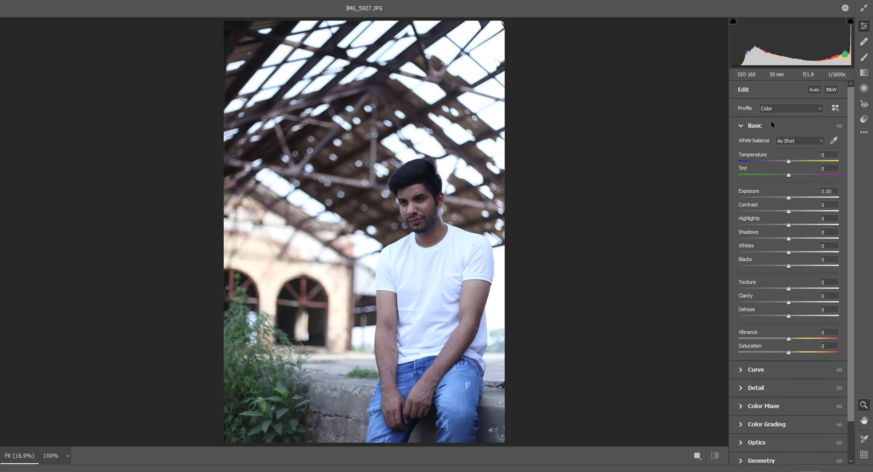
pyautogui.moveTo(796, 300); pyautogui.dragTo(793, 289)
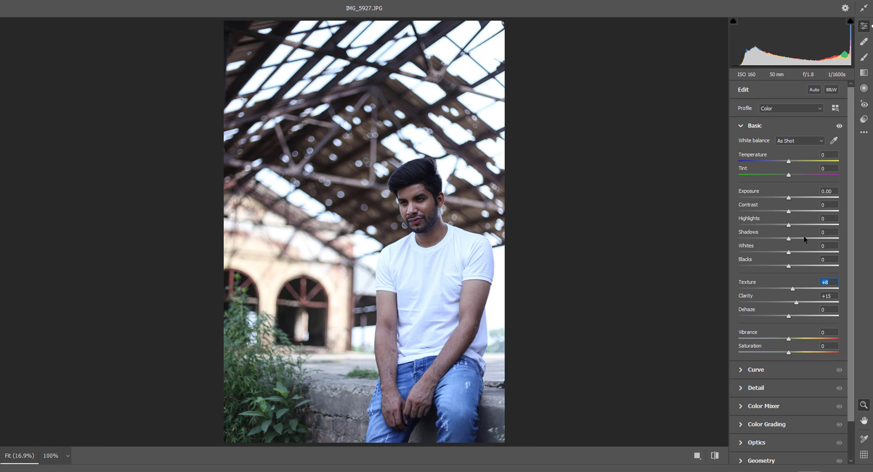
pyautogui.moveTo(815, 236); pyautogui.dragTo(821, 235)
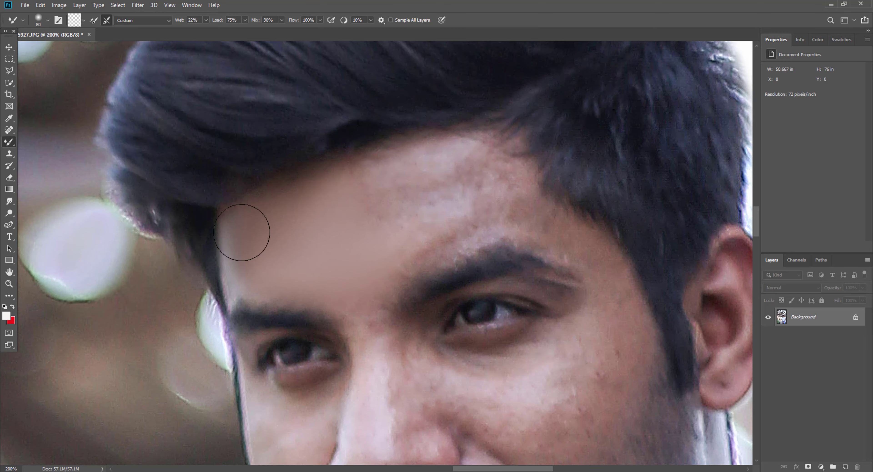
# Examine the whole photo, and inspect the face close up at 200% for skin areas that still need smoothing.
pyautogui.click(8, 283)
pyautogui.rightClick(407, 230)
pyautogui.click(423, 232)
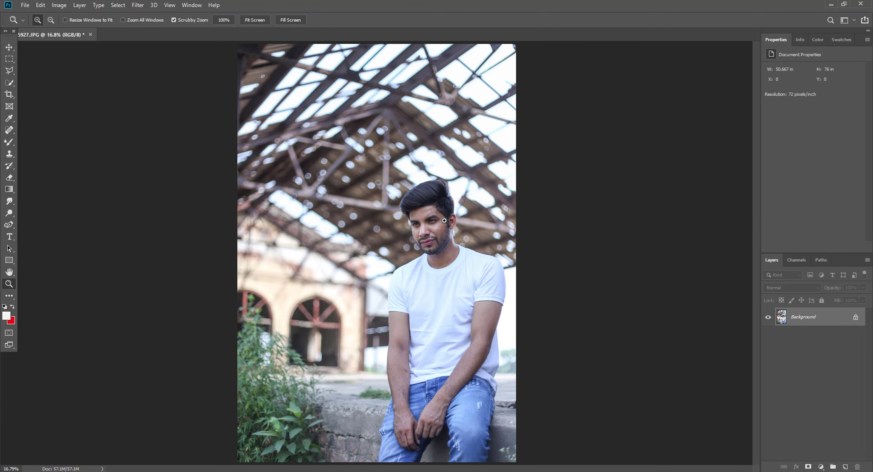
pyautogui.click(444, 220)
pyautogui.click(443, 221)
pyautogui.click(443, 221)
pyautogui.click(444, 222)
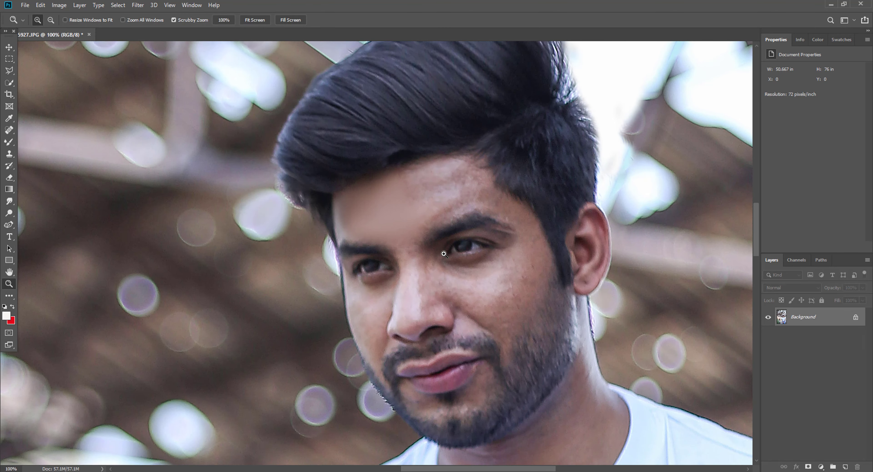
pyautogui.click(444, 223)
pyautogui.click(443, 224)
pyautogui.scroll(-3, 577, 203)
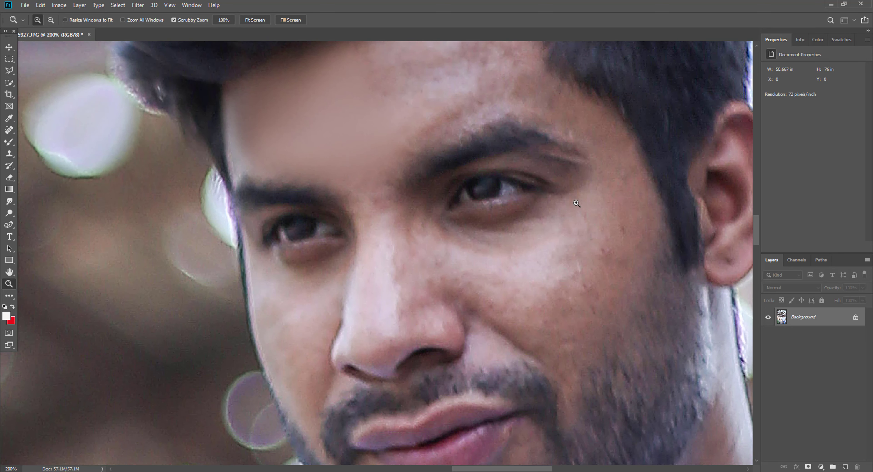
pyautogui.scroll(3, 512, 305)
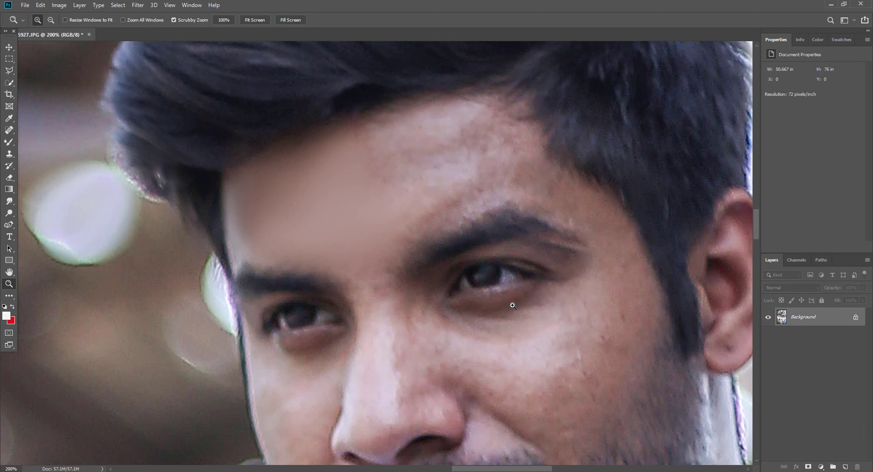
# Blend the skin across the middle of the forehead with the Mixer Brush at 80 px.
pyautogui.click(10, 142)
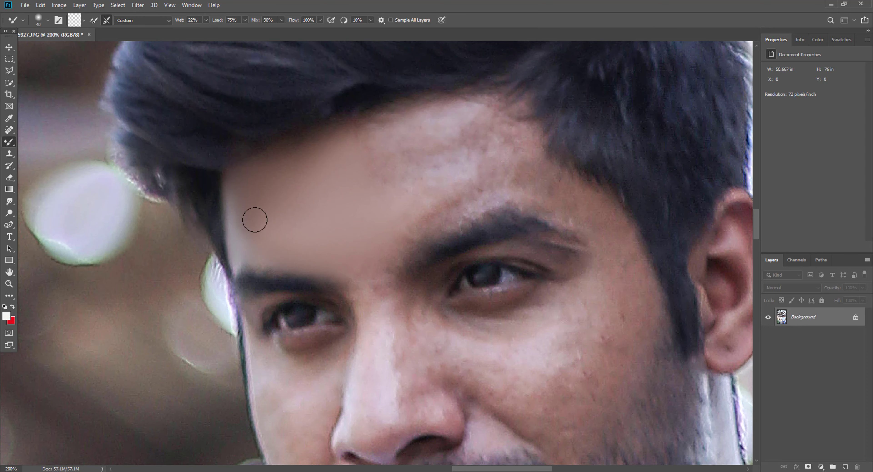
pyautogui.press(']')
pyautogui.press(']')
pyautogui.press(']')
pyautogui.press(']')
pyautogui.scroll(2, 389, 220)
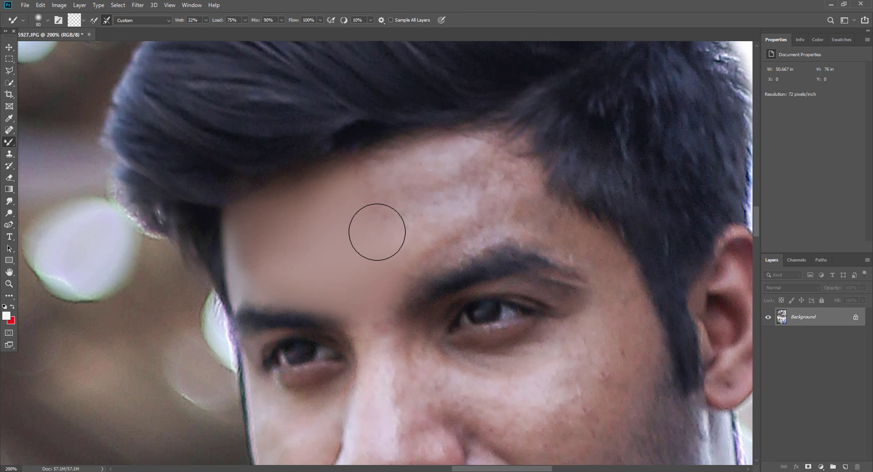
pyautogui.moveTo(365, 200)
pyautogui.mouseDown()
pyautogui.moveTo(309, 199)
pyautogui.moveTo(425, 201)
pyautogui.moveTo(427, 208)
pyautogui.moveTo(435, 190)
pyautogui.moveTo(422, 194)
pyautogui.moveTo(440, 187)
pyautogui.moveTo(426, 190)
pyautogui.moveTo(469, 218)
pyautogui.moveTo(468, 191)
pyautogui.moveTo(476, 215)
pyautogui.moveTo(456, 235)
pyautogui.mouseUp()
# Even out the forehead tones between the eyebrows and the hair with Mixer Brush strokes from 50 px upward.
pyautogui.scroll(2, 431, 189)
pyautogui.press('[')
pyautogui.press('[')
pyautogui.press('[')
pyautogui.press('[')
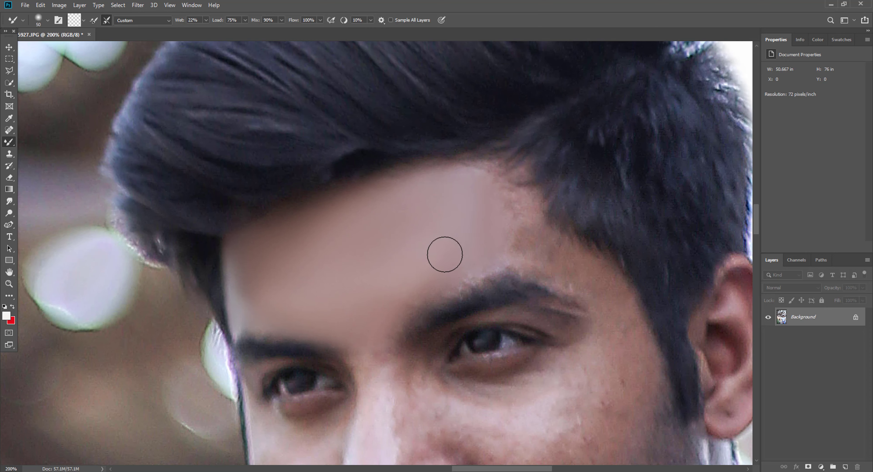
pyautogui.press(']')
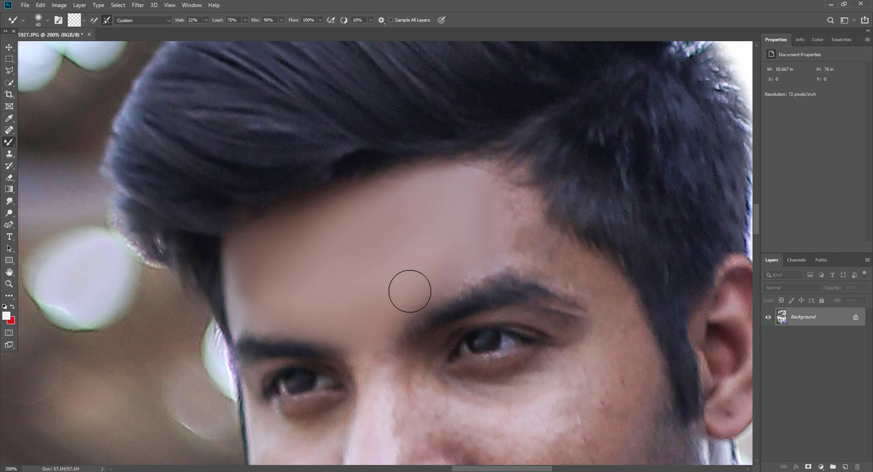
pyautogui.press(']')
pyautogui.press(']')
pyautogui.moveTo(462, 245)
pyautogui.mouseDown()
pyautogui.moveTo(503, 206)
pyautogui.moveTo(518, 225)
pyautogui.moveTo(498, 212)
pyautogui.moveTo(464, 223)
pyautogui.moveTo(384, 297)
pyautogui.moveTo(386, 278)
pyautogui.moveTo(425, 229)
pyautogui.moveTo(375, 283)
pyautogui.moveTo(312, 298)
pyautogui.moveTo(295, 268)
pyautogui.moveTo(275, 275)
pyautogui.moveTo(292, 263)
pyautogui.mouseUp()
# Smooth the outer forehead above the eyebrow on the ear side up to the hairline, reducing the Mixer Brush to 70 px.
pyautogui.press(']')
pyautogui.press(']')
pyautogui.scroll(-1, 439, 237)
pyautogui.press('[')
pyautogui.press('[')
pyautogui.press('[')
pyautogui.press('[')
pyautogui.press('[')
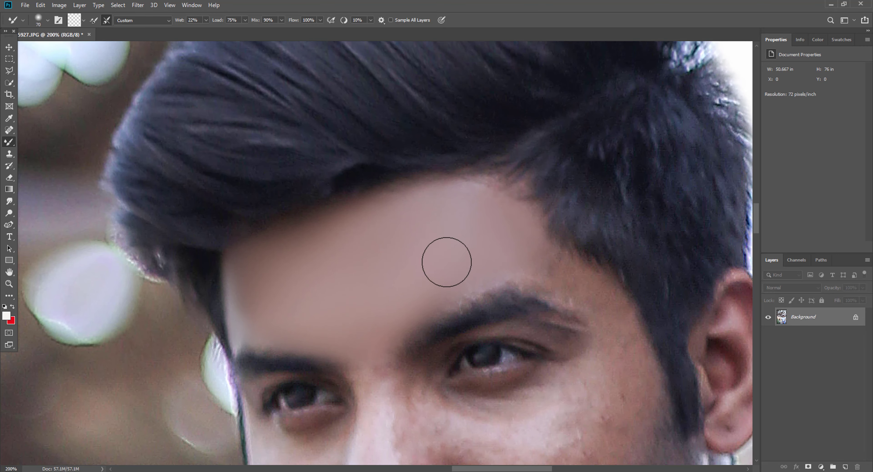
# Smooth the skin along the side hairline and the temple with the Mixer Brush at 50 and 45 px.
pyautogui.scroll(-1, 407, 272)
pyautogui.press(']')
pyautogui.scroll(2, 482, 217)
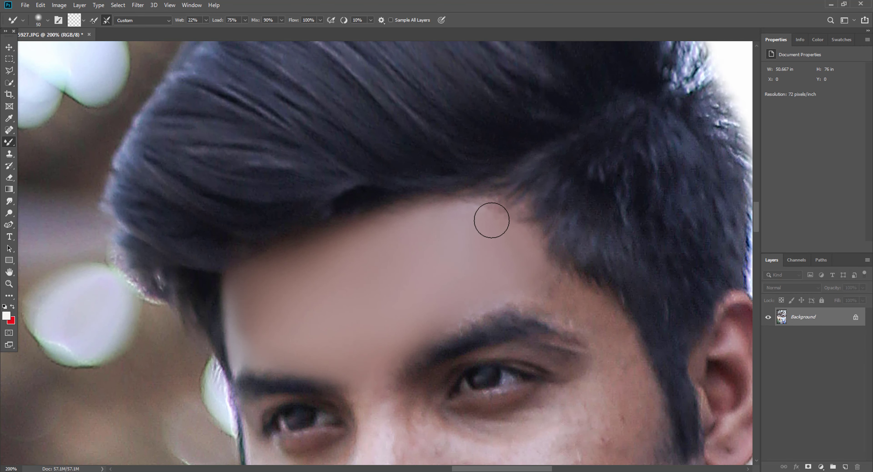
pyautogui.moveTo(485, 212)
pyautogui.mouseDown()
pyautogui.moveTo(545, 291)
pyautogui.moveTo(524, 259)
pyautogui.moveTo(562, 297)
pyautogui.mouseUp()
pyautogui.moveTo(602, 321)
pyautogui.mouseDown()
pyautogui.moveTo(604, 304)
pyautogui.moveTo(535, 268)
pyautogui.mouseUp()
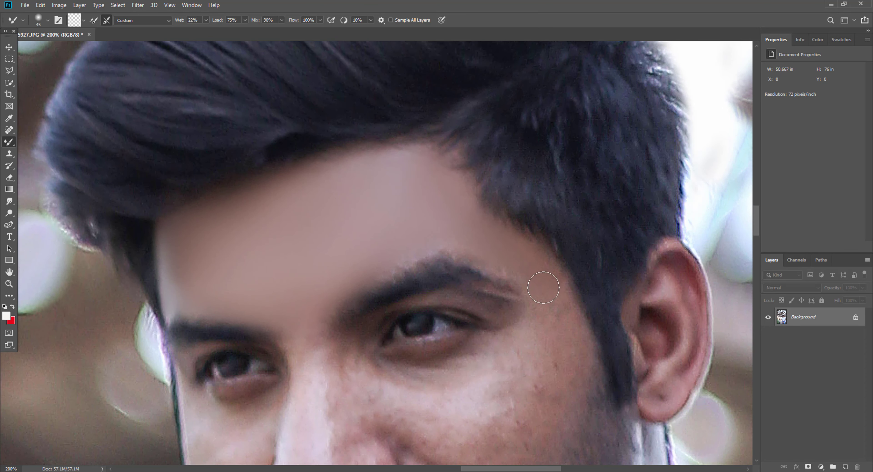
# Blend the skin from the eyebrow's outer end down the temple beside the sideburn with the Mixer Brush at about 60 px.
pyautogui.scroll(2, 495, 259)
pyautogui.press(']')
pyautogui.press(']')
pyautogui.press(']')
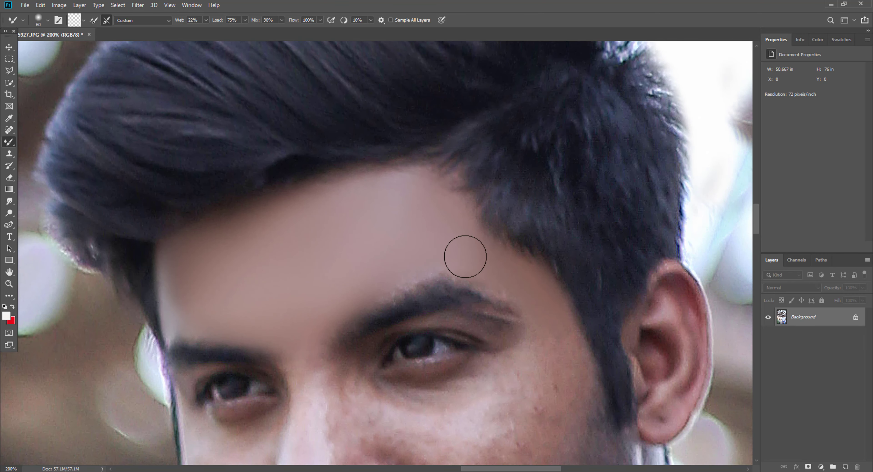
pyautogui.press('[')
pyautogui.scroll(-7, 564, 286)
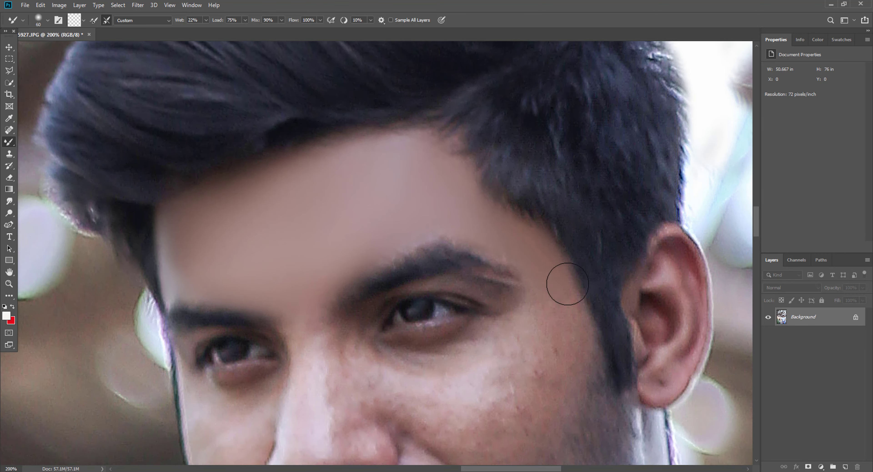
pyautogui.press(']')
pyautogui.press(']')
pyautogui.press('[')
pyautogui.press('[')
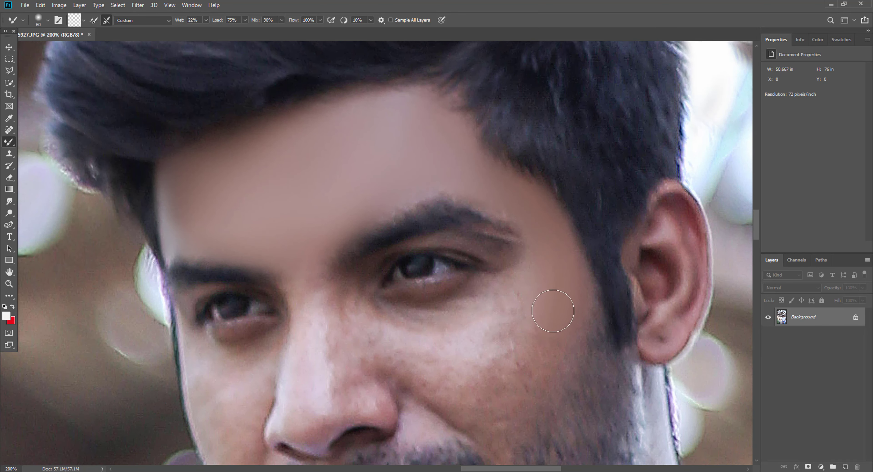
# Smooth the outer cheek between the temple and the beard edge with the Mixer Brush at 60 and 80 px.
pyautogui.scroll(-4, 554, 310)
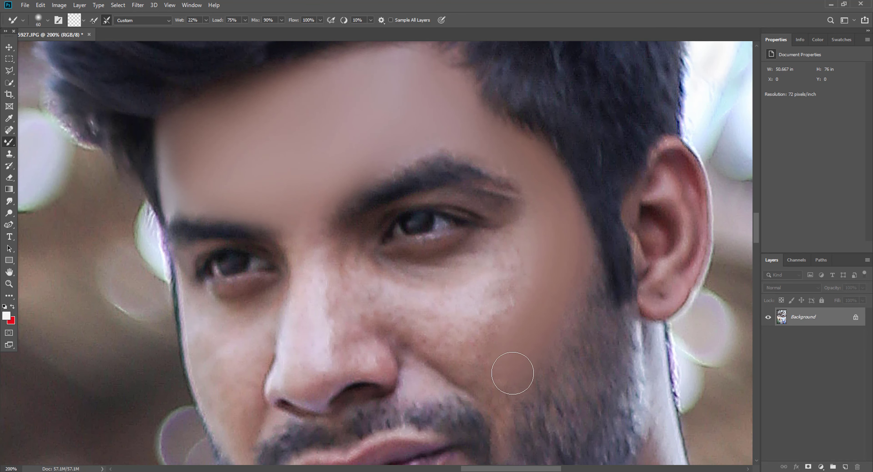
pyautogui.scroll(2, 513, 373)
pyautogui.press(']')
pyautogui.press(']')
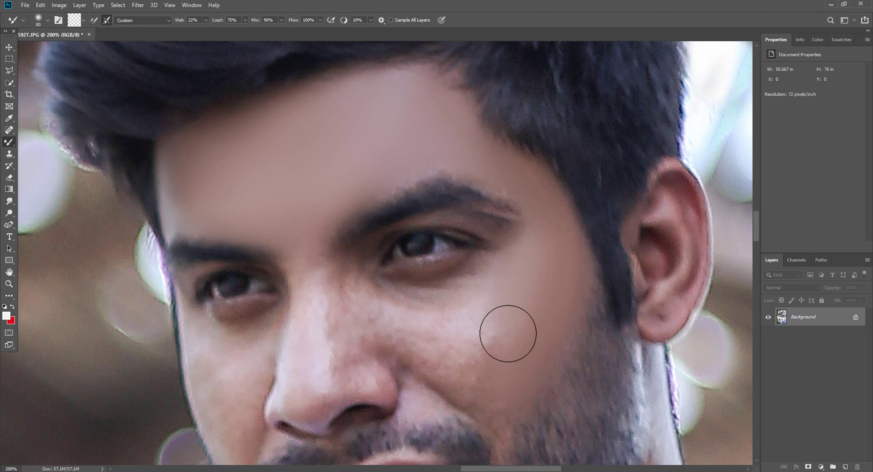
pyautogui.moveTo(509, 334); pyautogui.dragTo(488, 375)
pyautogui.press('[')
pyautogui.press('[')
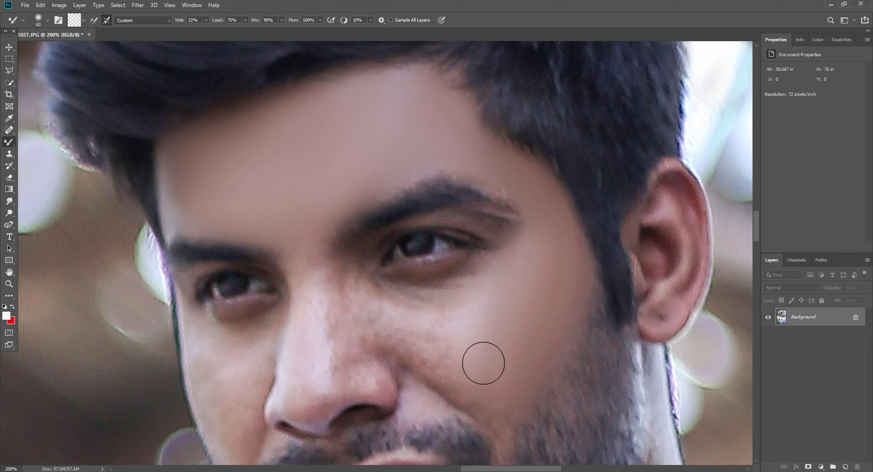
pyautogui.press(']')
pyautogui.press(']')
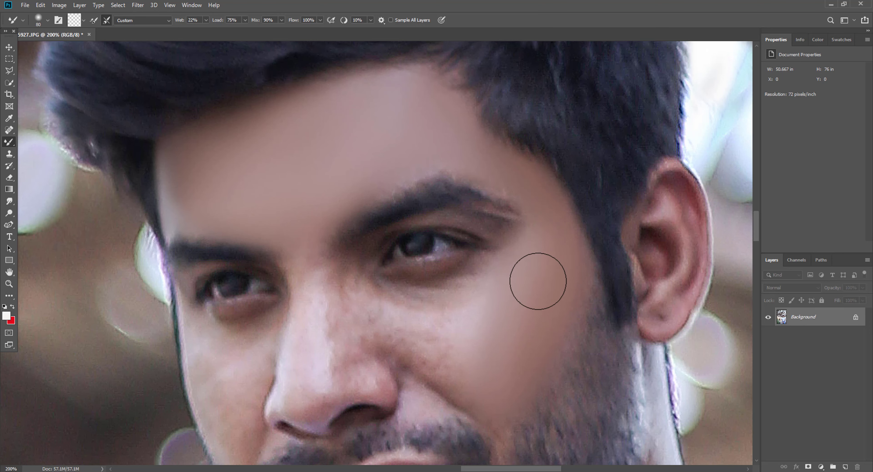
# Even out the cheek below the near eye toward the smile fold with Mixer Brush strokes between 50 and 80 px.
pyautogui.scroll(4, 462, 327)
pyautogui.press('[')
pyautogui.press('[')
pyautogui.press('[')
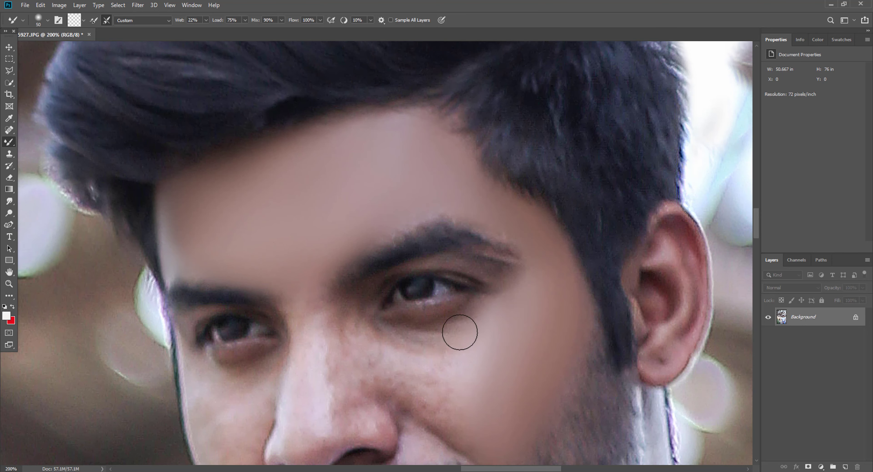
pyautogui.press(']')
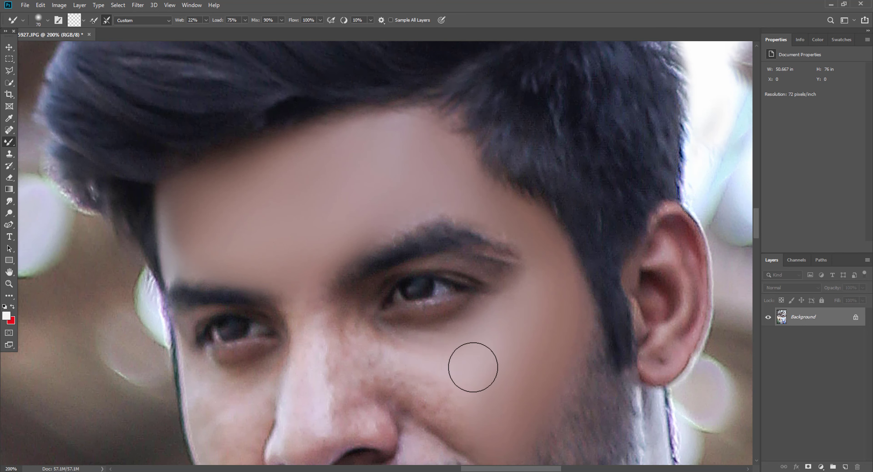
pyautogui.scroll(-3, 474, 364)
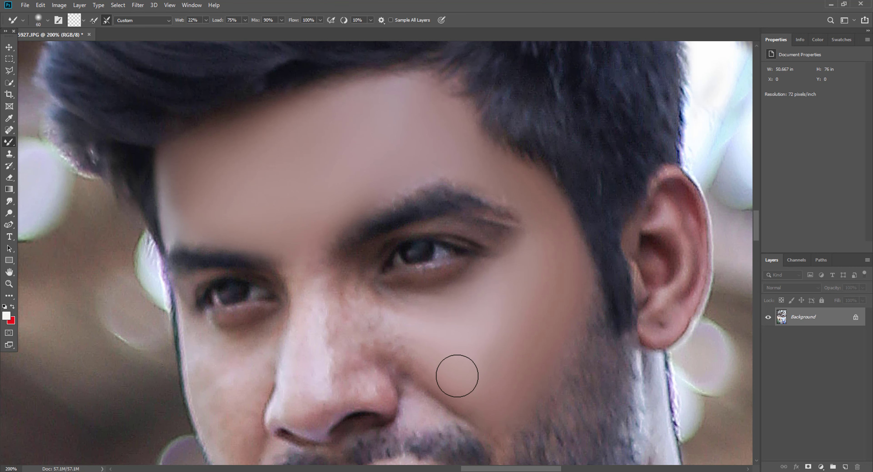
pyautogui.press(']')
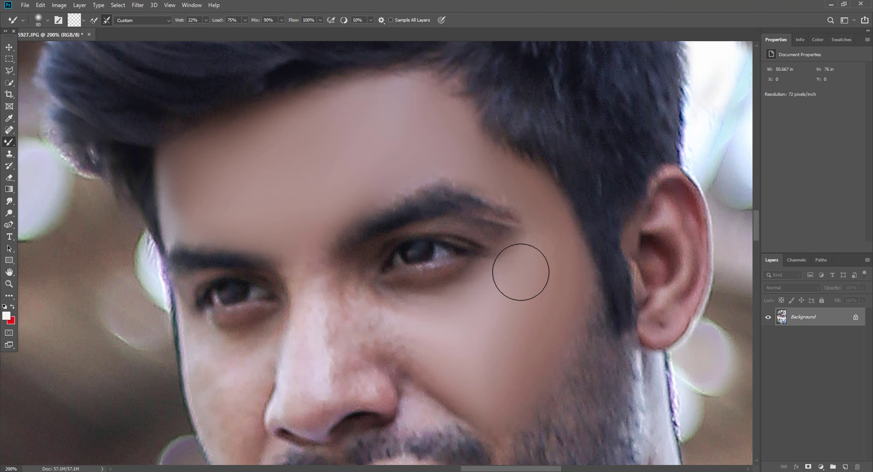
pyautogui.press('[')
# Blend the cheek skin along the beard edge and the sideburn with the Mixer Brush at 30 and 35 px.
pyautogui.scroll(-3, 510, 358)
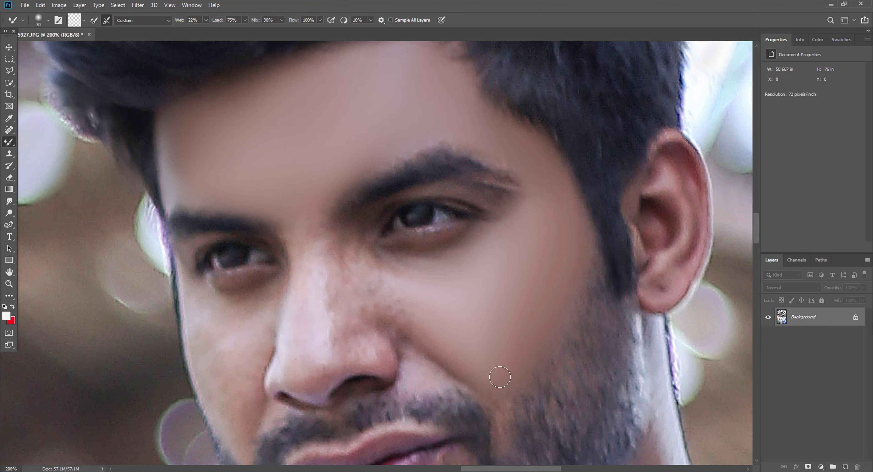
pyautogui.press(']')
pyautogui.scroll(3, 540, 326)
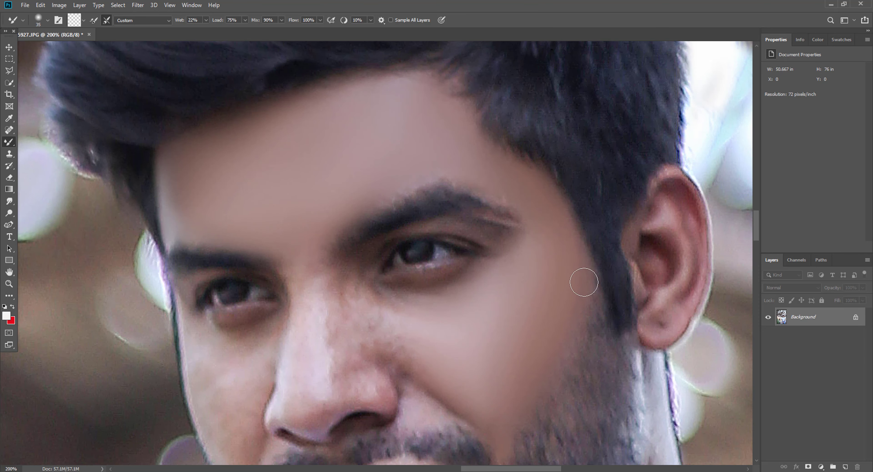
pyautogui.press(']')
# Smooth the skin around the near eye's inner corner and down beside the nose, varying the Mixer Brush between 45 and 20 px.
pyautogui.scroll(2, 506, 301)
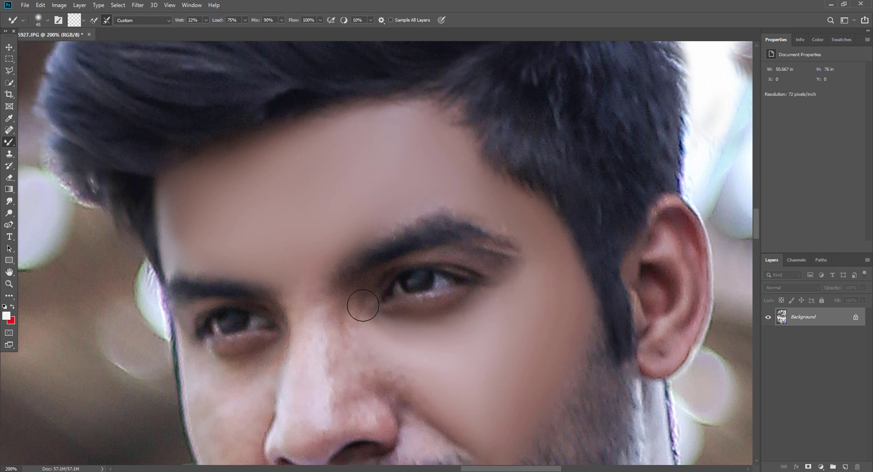
pyautogui.scroll(-3, 426, 369)
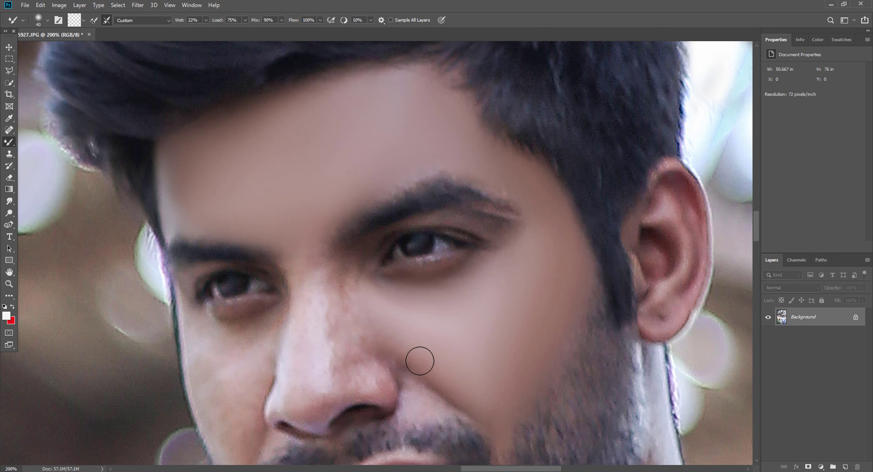
pyautogui.press('[')
pyautogui.scroll(4, 451, 303)
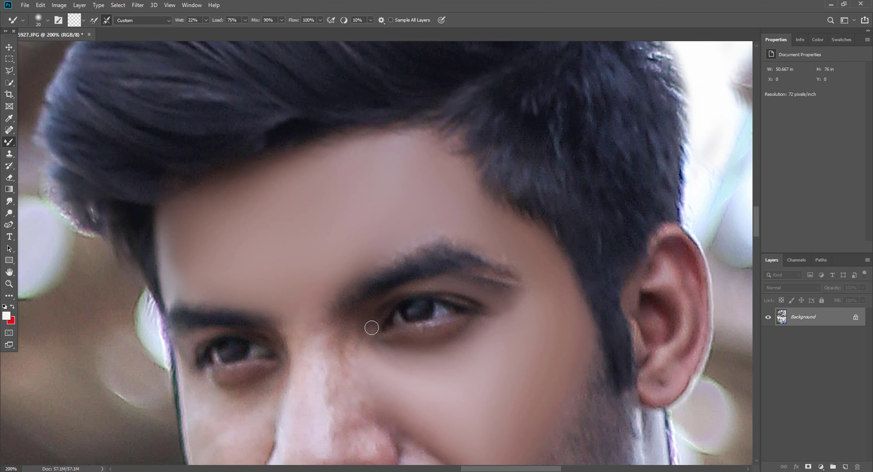
pyautogui.press(']')
pyautogui.press(']')
pyautogui.press(']')
pyautogui.scroll(-3, 354, 323)
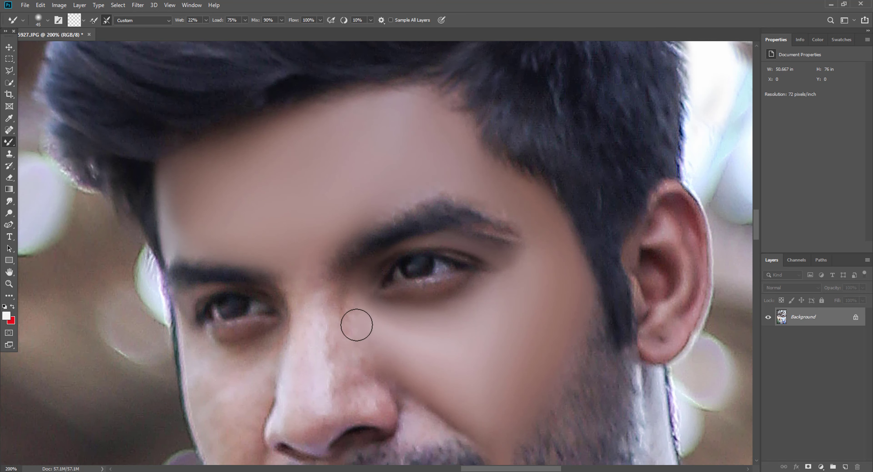
# Smooth the nose from the bridge down to the tip with Mixer Brush strokes at 40 and 45 px.
pyautogui.scroll(-3, 317, 307)
pyautogui.moveTo(306, 291)
pyautogui.mouseDown()
pyautogui.moveTo(307, 236)
pyautogui.moveTo(298, 353)
pyautogui.moveTo(302, 364)
pyautogui.moveTo(322, 358)
pyautogui.mouseUp()
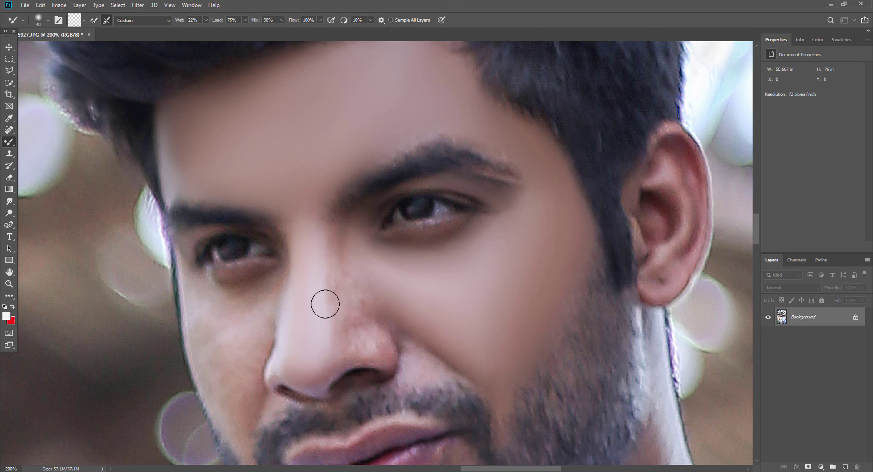
pyautogui.press(']')
pyautogui.scroll(2, 328, 296)
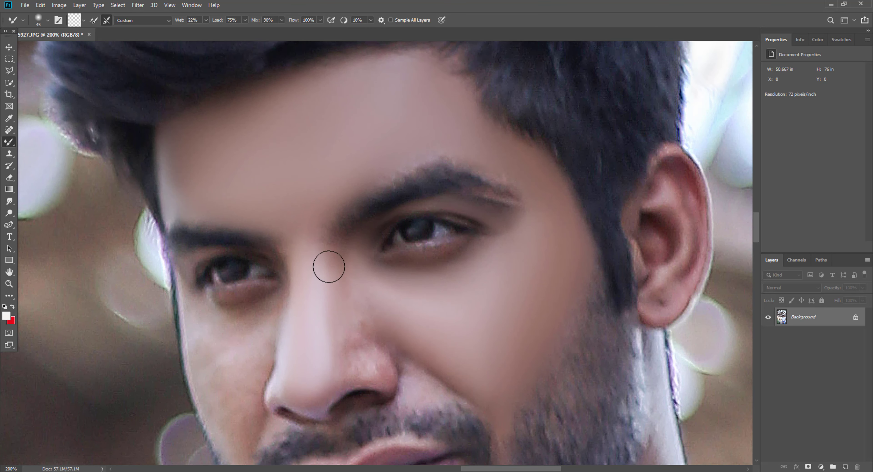
pyautogui.moveTo(329, 267); pyautogui.dragTo(333, 369)
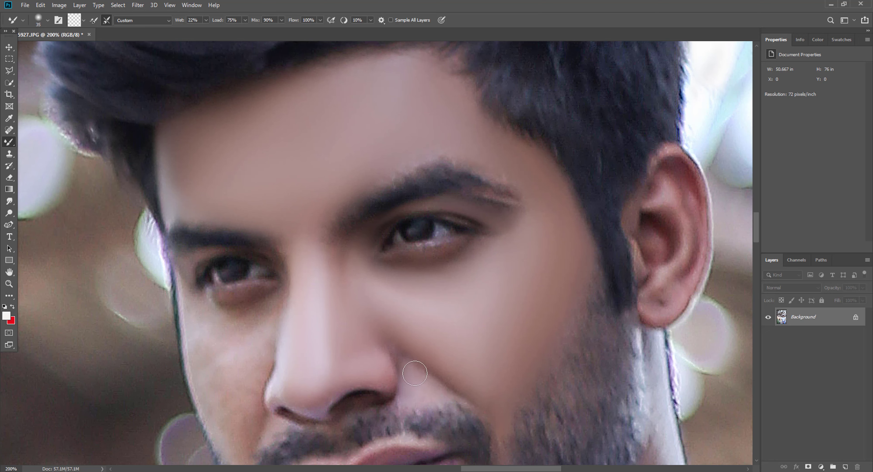
# Blend the skin beside the nostril and along the smile fold with the Mixer Brush from 35 px up to 60 px.
pyautogui.press('[')
pyautogui.scroll(2, 504, 366)
pyautogui.press(']')
pyautogui.press(']')
pyautogui.press(']')
pyautogui.press(']')
pyautogui.scroll(-2, 500, 328)
pyautogui.press(']')
pyautogui.moveTo(447, 324)
pyautogui.mouseDown()
pyautogui.moveTo(563, 228)
pyautogui.moveTo(509, 262)
pyautogui.mouseUp()
pyautogui.scroll(1, 666, 243)
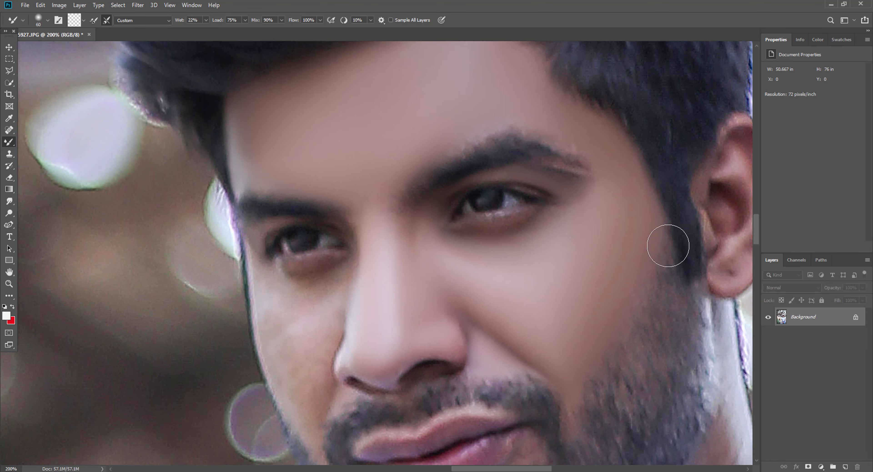
# Smooth the far cheek between the eye and the face outline with the Mixer Brush at 45 and 50 px.
pyautogui.press('[')
pyautogui.press('[')
pyautogui.press('[')
pyautogui.moveTo(375, 273); pyautogui.dragTo(463, 211)
pyautogui.scroll(1, 382, 274)
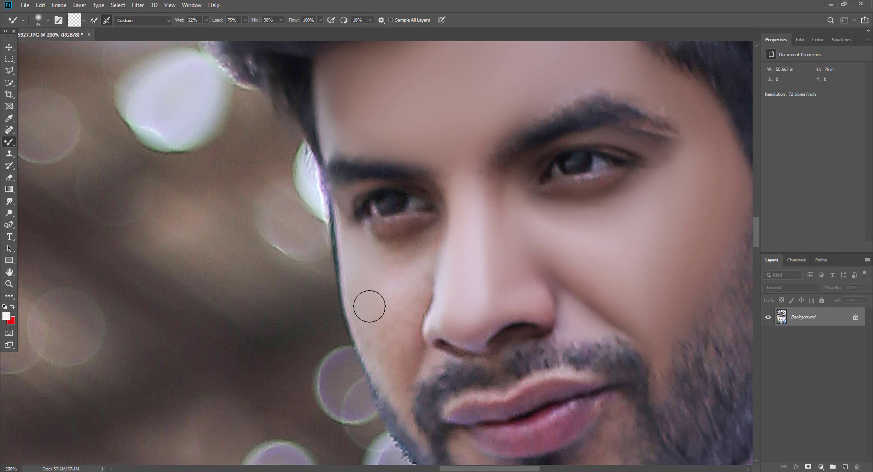
pyautogui.press(']')
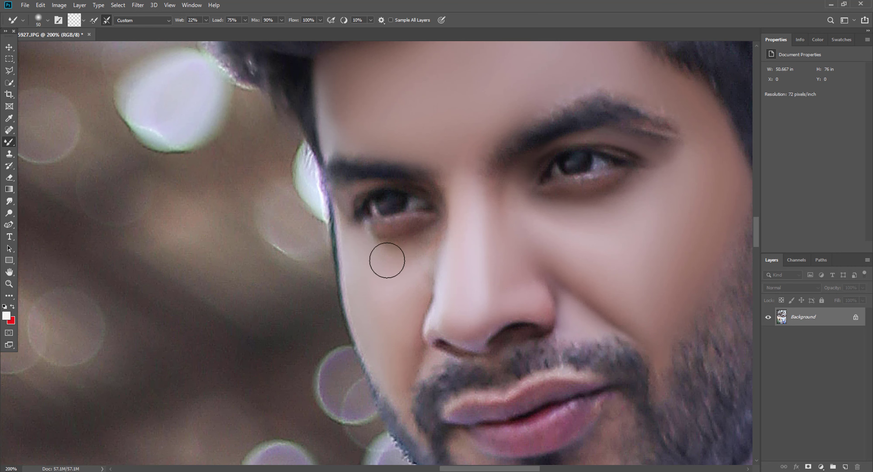
# Refine the far cheek under the eye, beside the nose and down to the moustache with the Mixer Brush at 25 to 30 px.
pyautogui.press('[')
pyautogui.press('[')
pyautogui.press('[')
pyautogui.press('[')
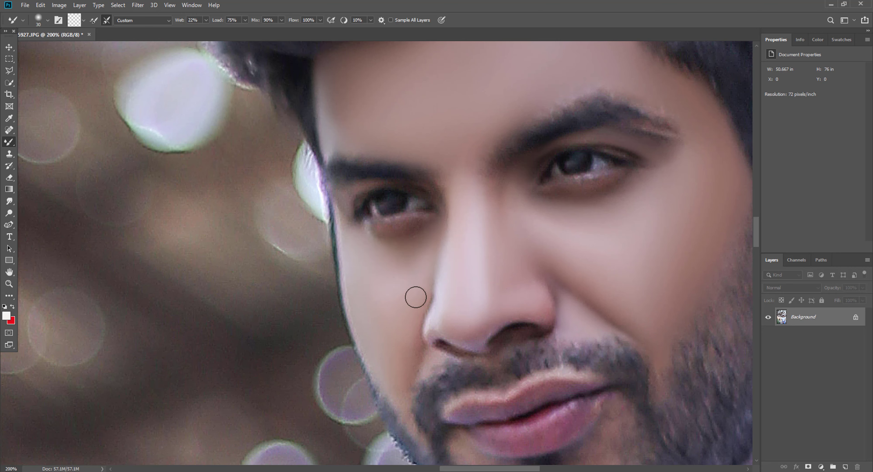
pyautogui.press(']')
pyautogui.press('[')
pyautogui.press('[')
pyautogui.scroll(-2, 410, 376)
pyautogui.press('[')
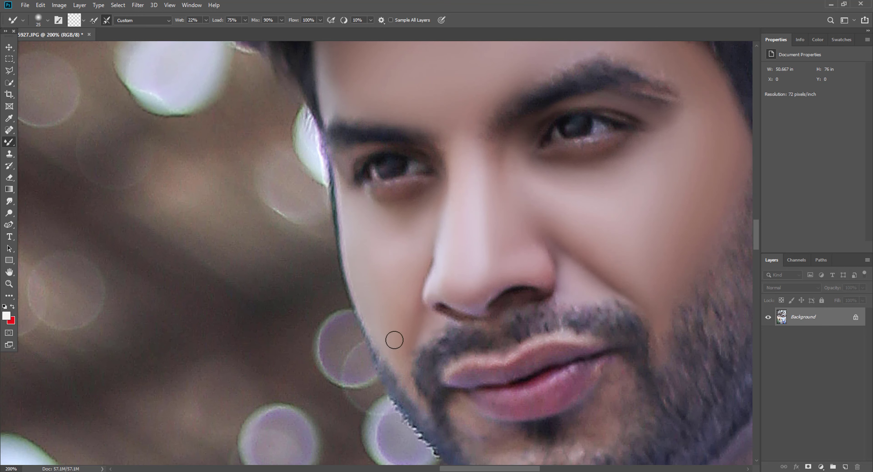
pyautogui.scroll(5, 411, 355)
pyautogui.press(']')
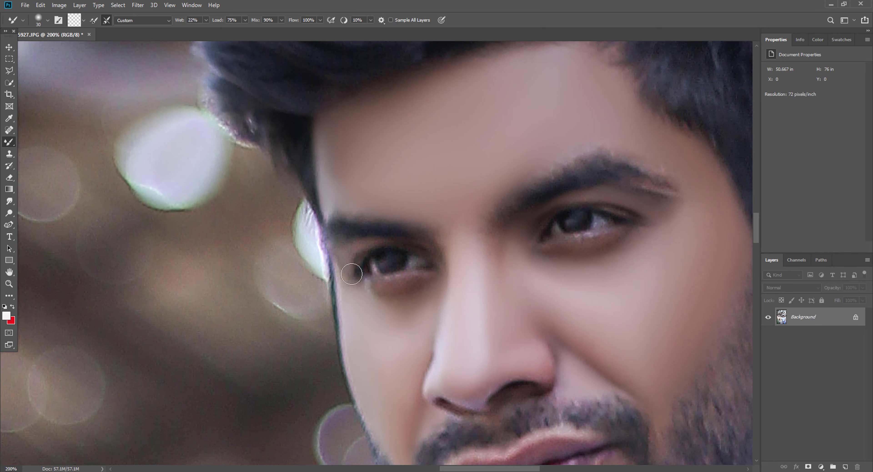
# Smooth the ear's outer rim and lobe with Mixer Brush strokes at 25 px.
pyautogui.moveTo(620, 300); pyautogui.dragTo(441, 249)
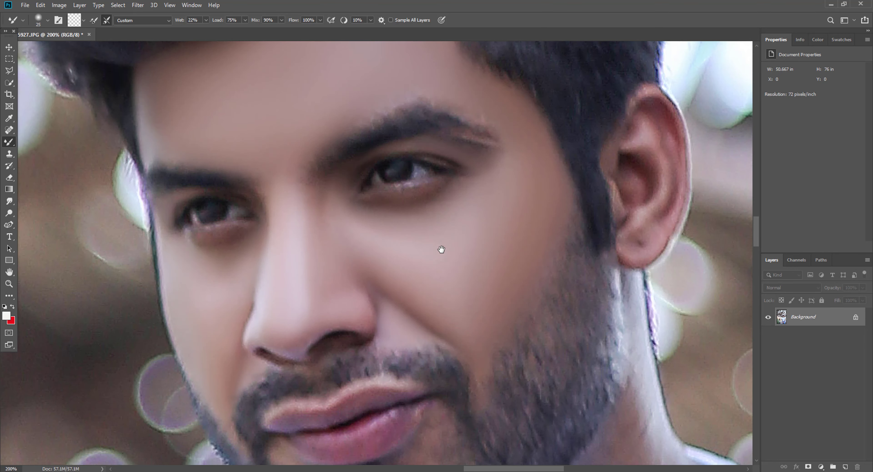
pyautogui.moveTo(604, 204)
pyautogui.mouseDown()
pyautogui.moveTo(575, 248)
pyautogui.moveTo(573, 284)
pyautogui.mouseUp()
pyautogui.press('[')
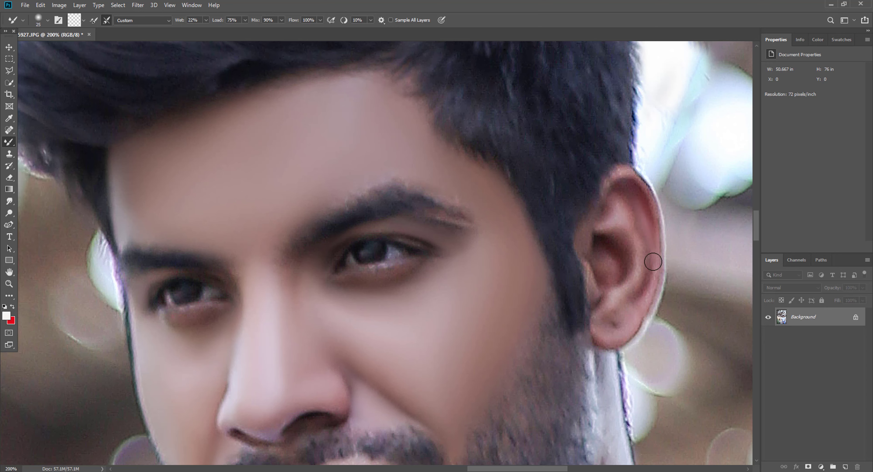
pyautogui.press(']')
pyautogui.press('[')
pyautogui.moveTo(628, 288)
pyautogui.mouseDown()
pyautogui.moveTo(606, 318)
pyautogui.moveTo(615, 331)
pyautogui.mouseUp()
pyautogui.scroll(-3, 607, 327)
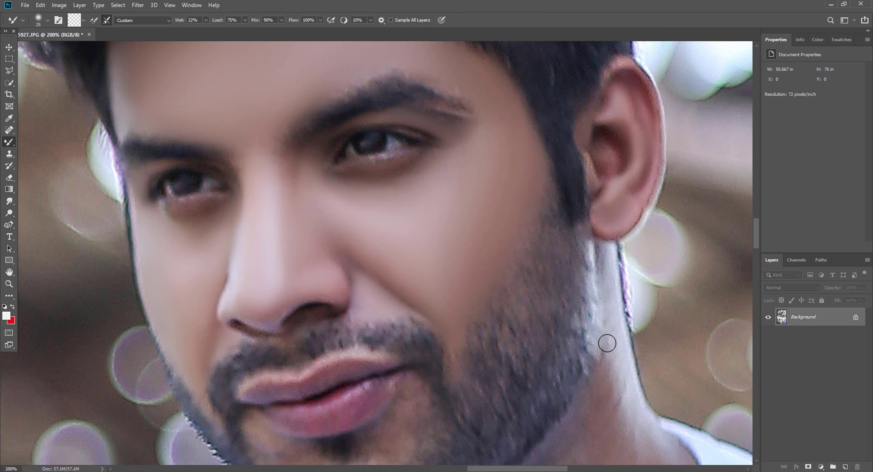
# Smooth the bare skin beside the lip corner and on the chin below the lower lip with the Mixer Brush at about 35 px.
pyautogui.scroll(-3, 388, 330)
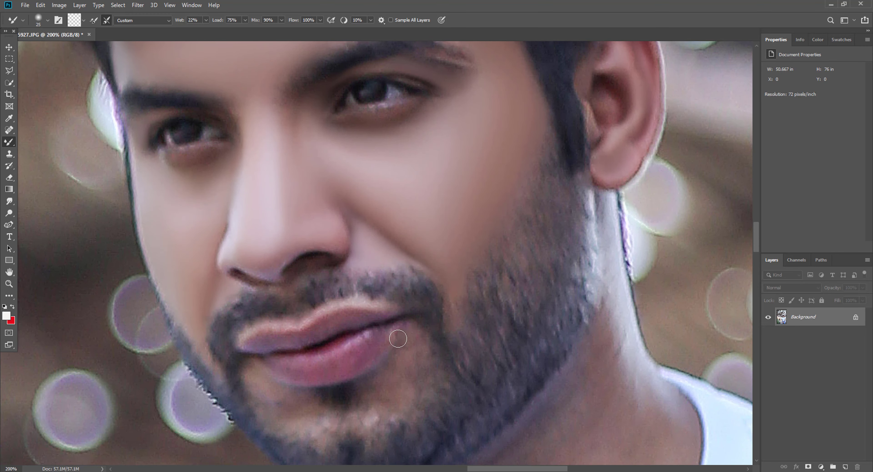
pyautogui.press(']')
pyautogui.press(']')
pyautogui.press(']')
pyautogui.moveTo(395, 331)
pyautogui.mouseDown()
pyautogui.moveTo(422, 303)
pyautogui.moveTo(415, 285)
pyautogui.moveTo(428, 325)
pyautogui.moveTo(412, 292)
pyautogui.moveTo(399, 335)
pyautogui.moveTo(414, 335)
pyautogui.moveTo(392, 343)
pyautogui.mouseUp()
pyautogui.press(']')
pyautogui.press('[')
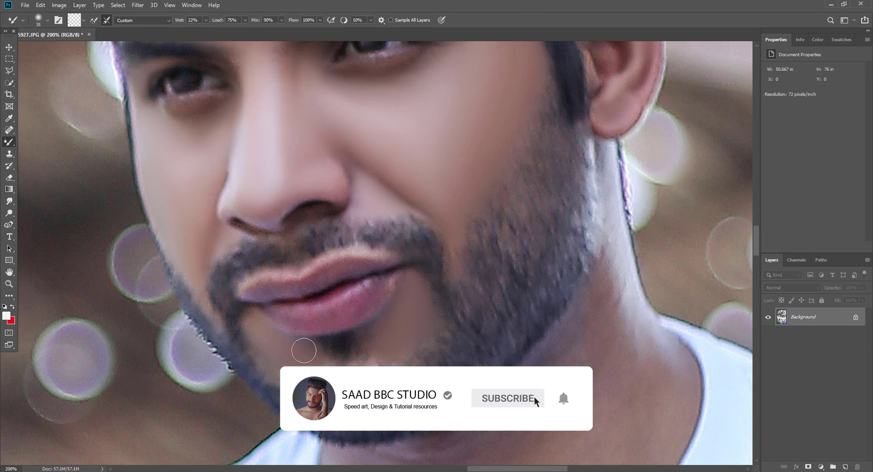
pyautogui.scroll(5, 517, 302)
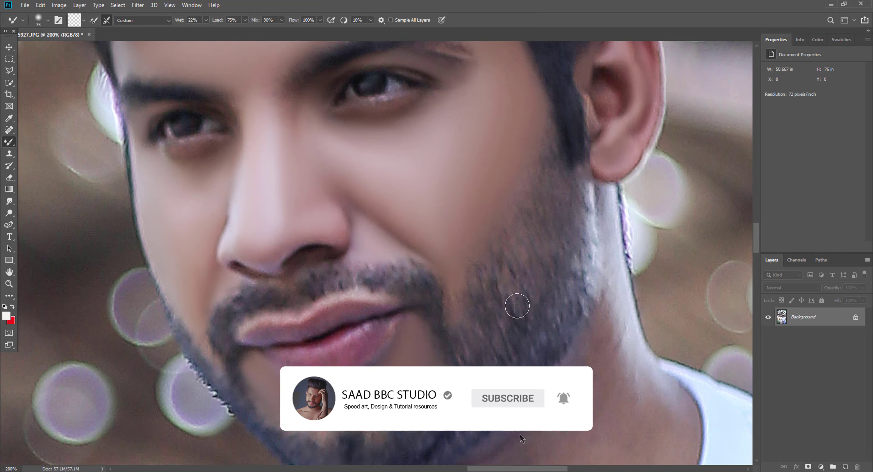
pyautogui.press('[')
pyautogui.press('[')
pyautogui.press('[')
pyautogui.scroll(-4, 43, 303)
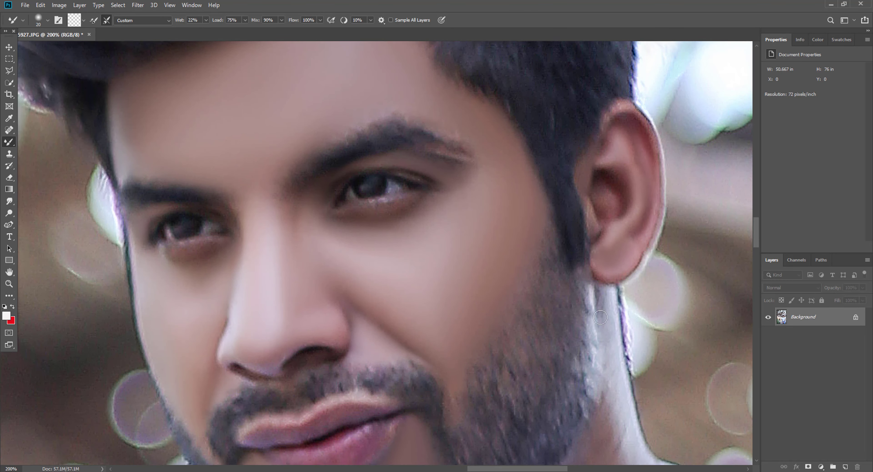
# Review the retouched skin on the whole photo and close in on the face and neck at 100%.
pyautogui.click(9, 284)
pyautogui.rightClick(369, 236)
pyautogui.click(373, 242)
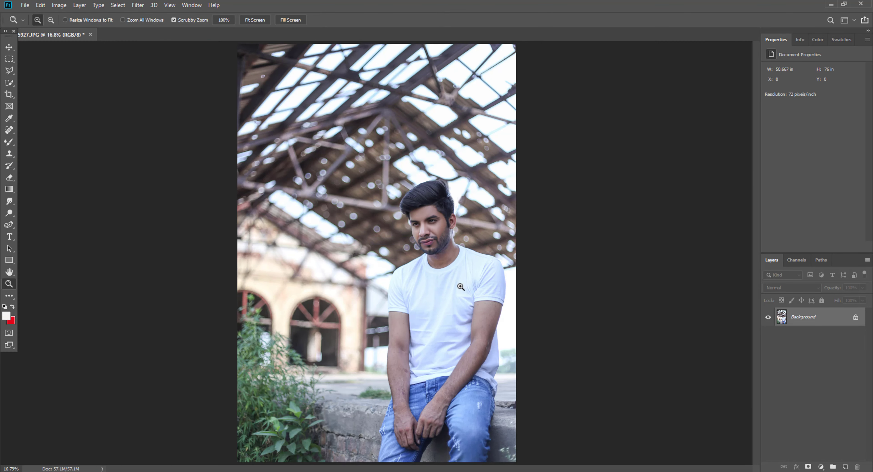
pyautogui.click(474, 262)
pyautogui.click(474, 262)
pyautogui.click(475, 262)
pyautogui.click(502, 286)
pyautogui.scroll(3, 503, 286)
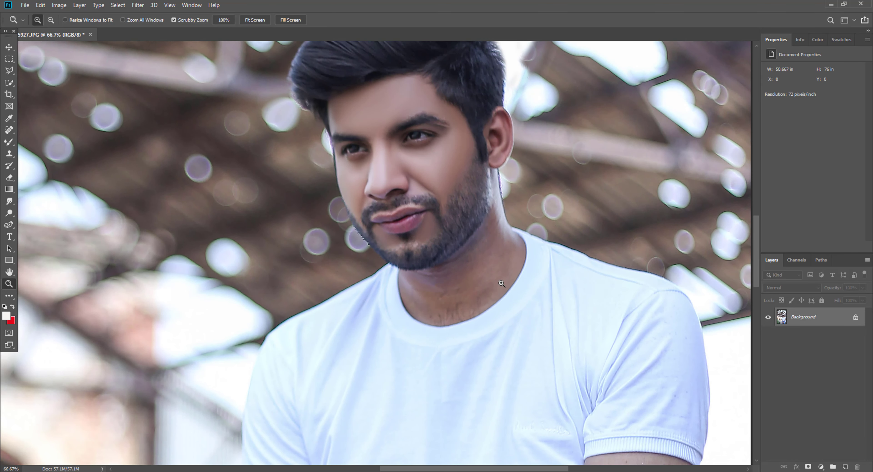
pyautogui.click(455, 203)
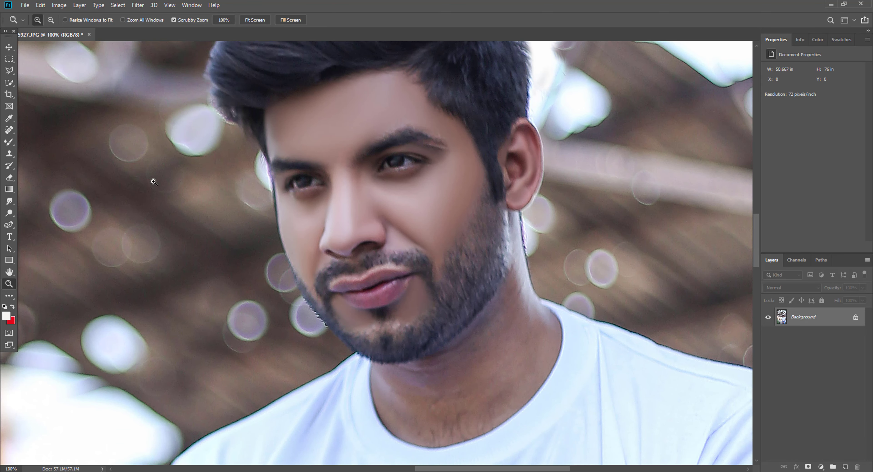
# Smooth the edge of the neck below the ear with the Mixer Brush at 70 px.
pyautogui.click(9, 142)
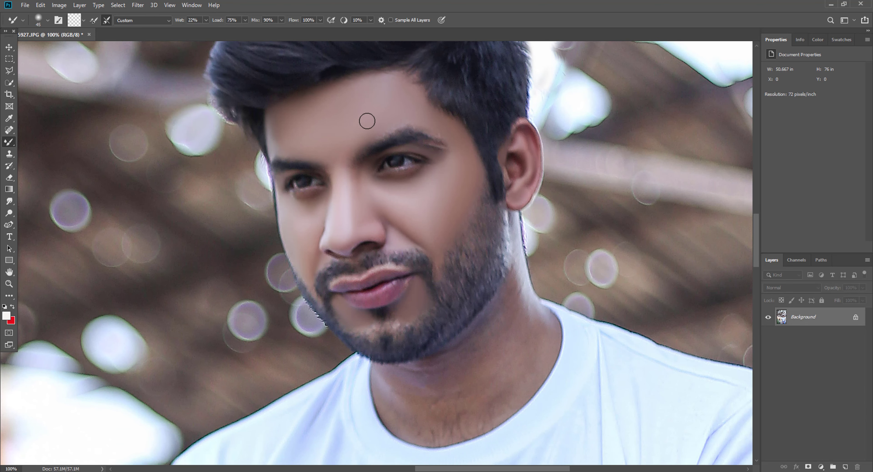
pyautogui.press(']')
pyautogui.press(']')
pyautogui.press(']')
pyautogui.press(']')
pyautogui.press(']')
pyautogui.press('[')
pyautogui.press('[')
pyautogui.scroll(-3, 503, 244)
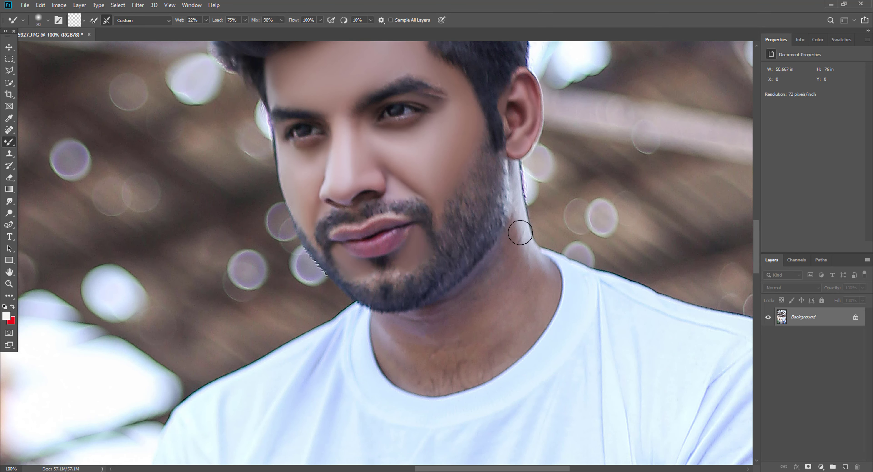
pyautogui.moveTo(521, 232)
pyautogui.mouseDown()
pyautogui.moveTo(517, 224)
pyautogui.moveTo(522, 254)
pyautogui.moveTo(526, 243)
pyautogui.mouseUp()
# Smooth the side and front of the neck down to the shirt collar with the Mixer Brush at about 80 to 100 px.
pyautogui.press(']')
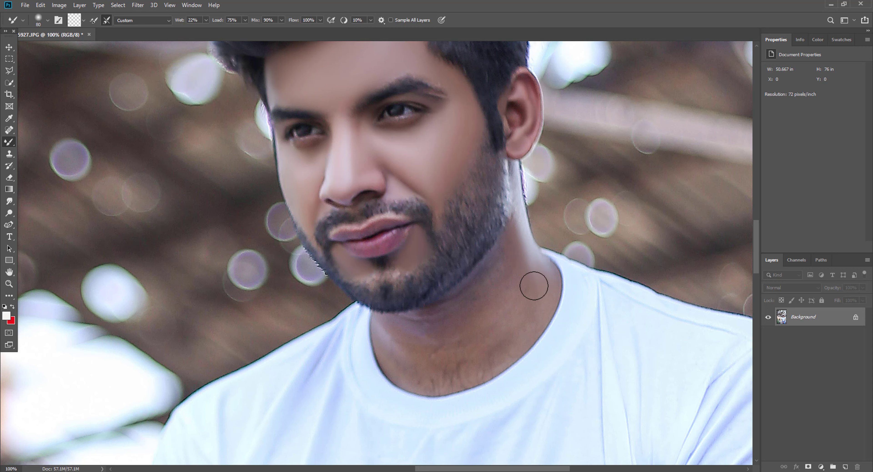
pyautogui.moveTo(534, 286)
pyautogui.mouseDown()
pyautogui.moveTo(509, 247)
pyautogui.moveTo(494, 258)
pyautogui.mouseUp()
pyautogui.press(']')
pyautogui.press(']')
pyautogui.moveTo(514, 314)
pyautogui.mouseDown()
pyautogui.moveTo(443, 322)
pyautogui.moveTo(397, 333)
pyautogui.moveTo(438, 349)
pyautogui.moveTo(430, 356)
pyautogui.moveTo(499, 328)
pyautogui.moveTo(431, 361)
pyautogui.moveTo(471, 363)
pyautogui.moveTo(406, 365)
pyautogui.moveTo(481, 356)
pyautogui.moveTo(514, 324)
pyautogui.moveTo(472, 371)
pyautogui.moveTo(416, 369)
pyautogui.moveTo(463, 373)
pyautogui.moveTo(410, 338)
pyautogui.mouseUp()
pyautogui.press('[')
pyautogui.press(']')
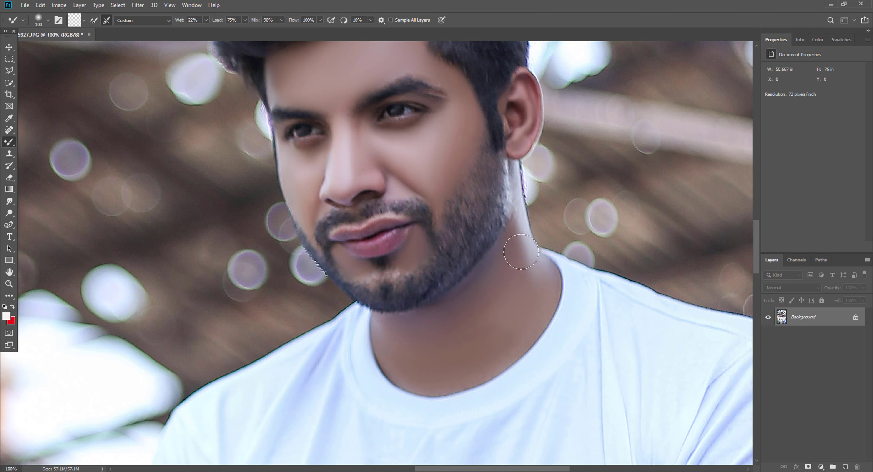
# Blend the narrow strip of neck between the beard and the ear lobe with the Mixer Brush at about 45 to 60 px.
pyautogui.press('[')
pyautogui.press('[')
pyautogui.press('[')
pyautogui.press('[')
pyautogui.scroll(3, 522, 249)
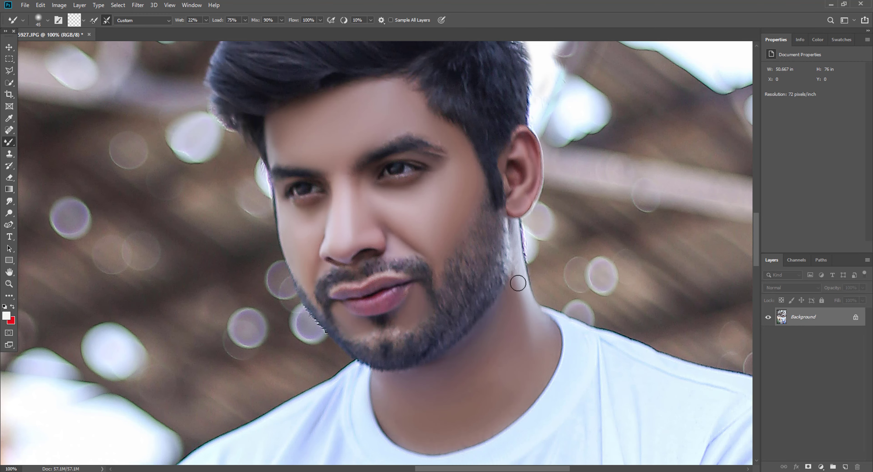
pyautogui.moveTo(518, 283)
pyautogui.mouseDown()
pyautogui.moveTo(516, 233)
pyautogui.moveTo(514, 267)
pyautogui.mouseUp()
pyautogui.press(']')
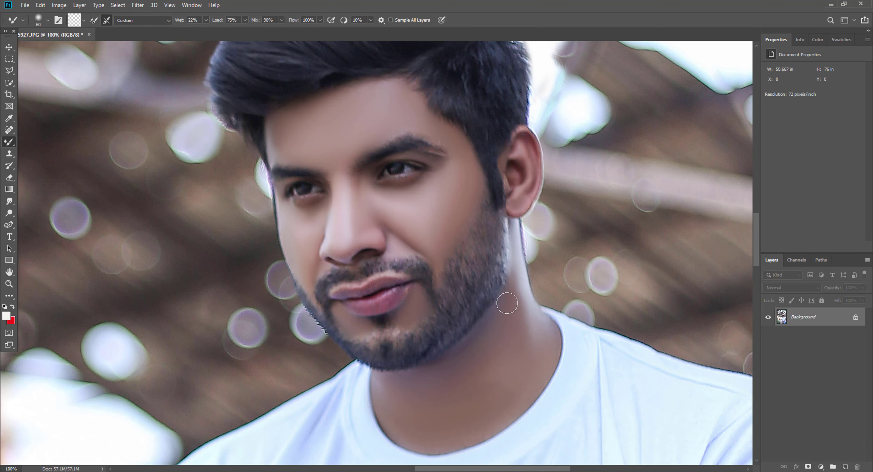
pyautogui.press('[')
pyautogui.press(']')
pyautogui.press(']')
pyautogui.press(']')
# Outline the cheek between the eye corner and the sideburn with a Polygonal Lasso selection that follows the beard's upper edge.
pyautogui.scroll(4, 529, 340)
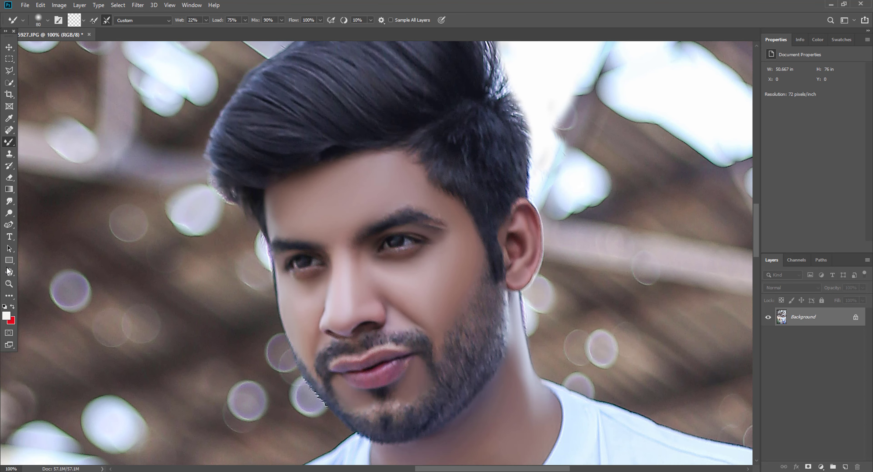
pyautogui.click(10, 284)
pyautogui.click(348, 291)
pyautogui.scroll(-1, 468, 343)
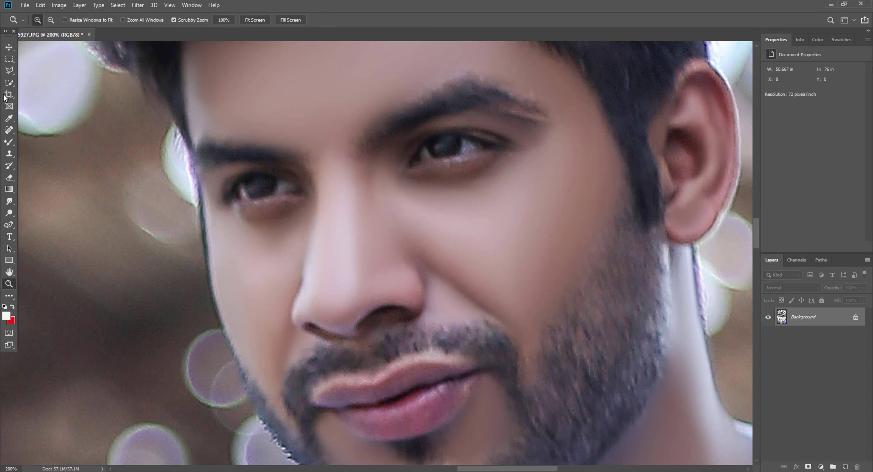
pyautogui.click(9, 71)
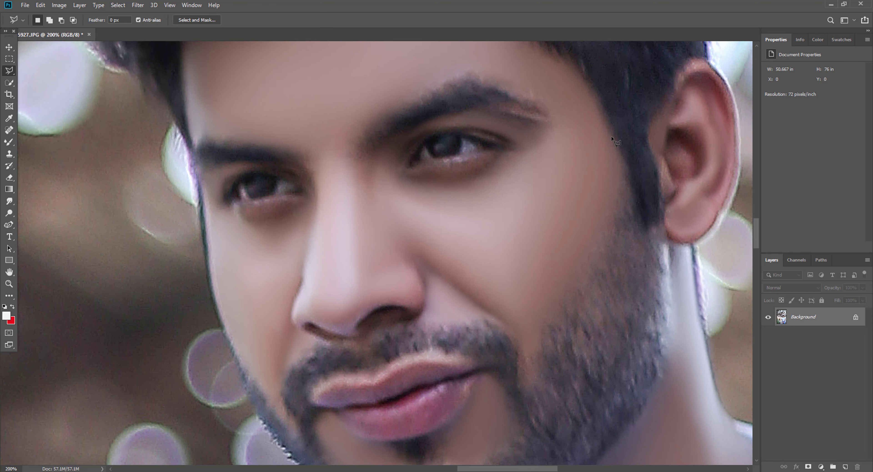
pyautogui.click(636, 208)
pyautogui.click(553, 177)
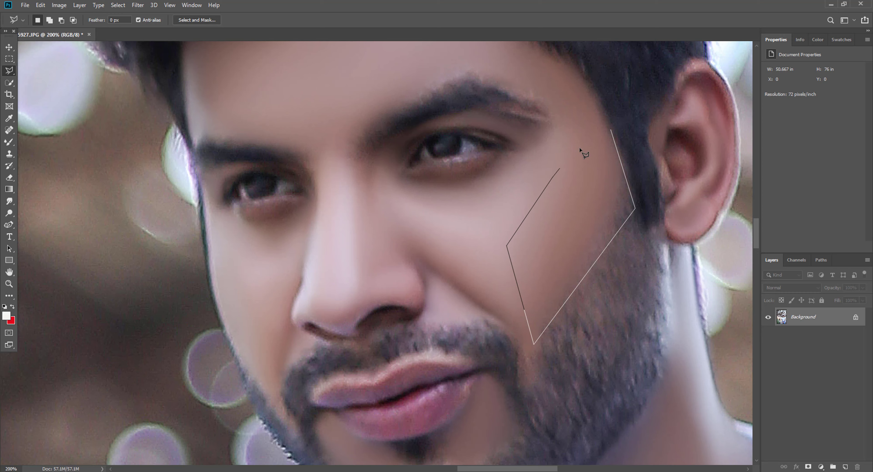
pyautogui.click(612, 132)
# Smooth the skin inside the cheek selection with the Mixer Brush at 50 px to sharpen the beard line, and clear the selection.
pyautogui.click(9, 142)
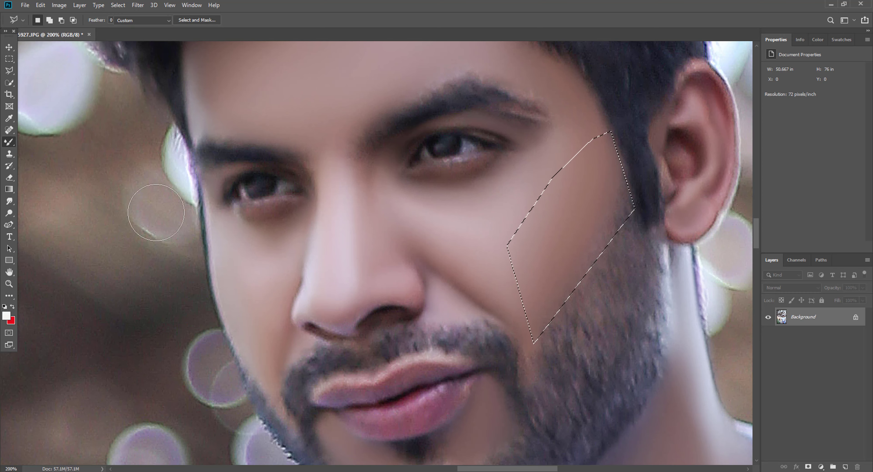
pyautogui.press('[')
pyautogui.press('[')
pyautogui.press('[')
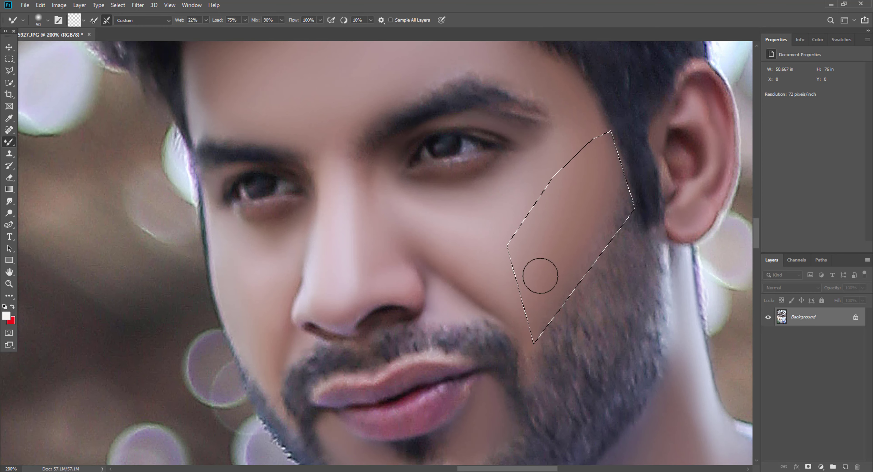
pyautogui.moveTo(562, 338)
pyautogui.mouseDown()
pyautogui.moveTo(547, 330)
pyautogui.moveTo(570, 212)
pyautogui.moveTo(596, 277)
pyautogui.moveTo(620, 249)
pyautogui.moveTo(616, 205)
pyautogui.moveTo(614, 214)
pyautogui.moveTo(601, 185)
pyautogui.moveTo(617, 198)
pyautogui.mouseUp()
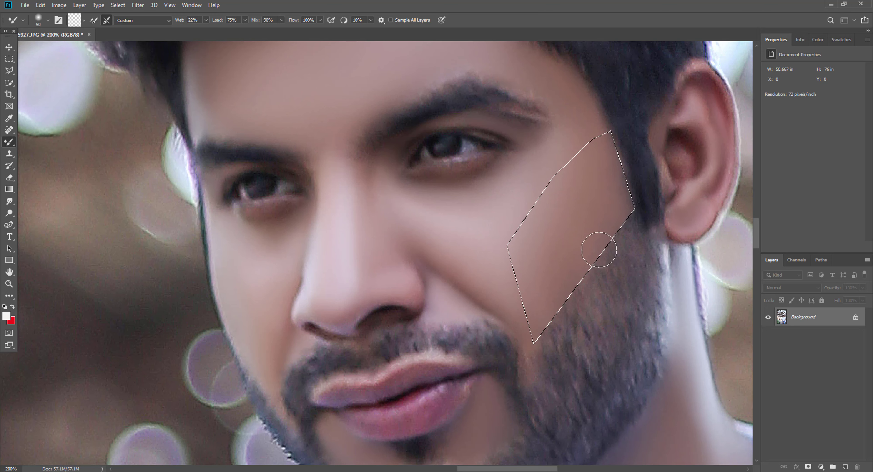
pyautogui.click(9, 59)
pyautogui.click(441, 271)
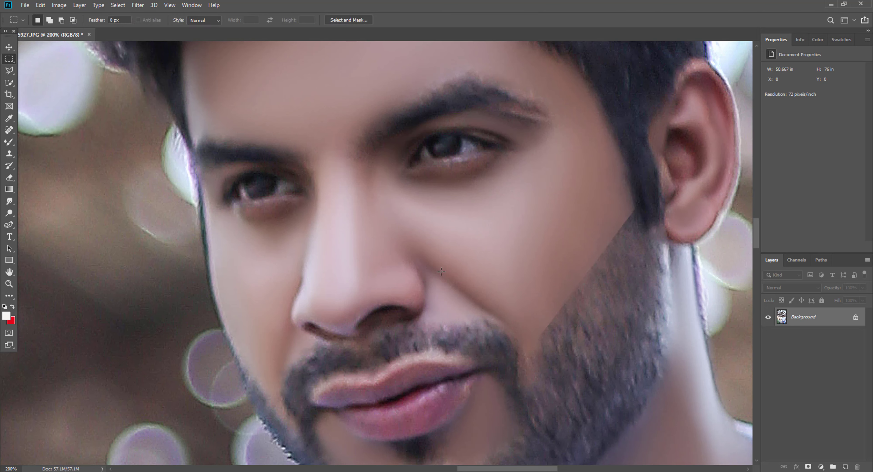
# Examine the smoothed face and new beard line, alternating between the whole photo and close views of the head.
pyautogui.click(9, 284)
pyautogui.rightClick(521, 246)
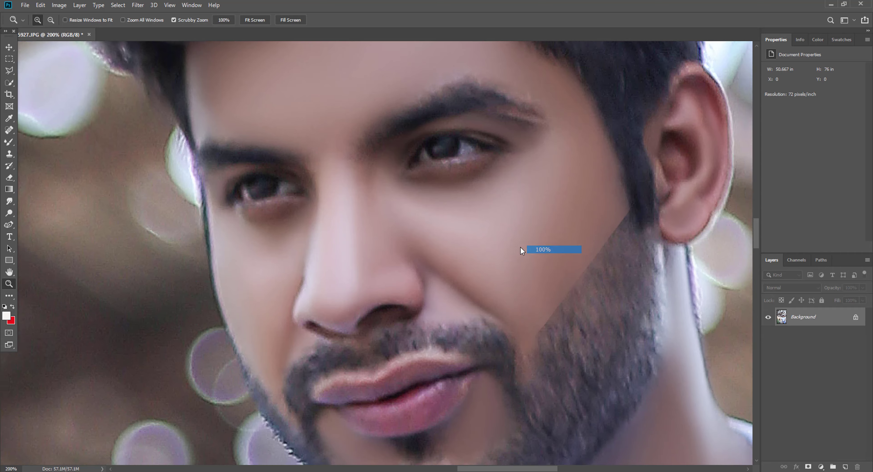
pyautogui.click(533, 255)
pyautogui.rightClick(509, 263)
pyautogui.click(509, 260)
pyautogui.hotkey('ctrl', '+')
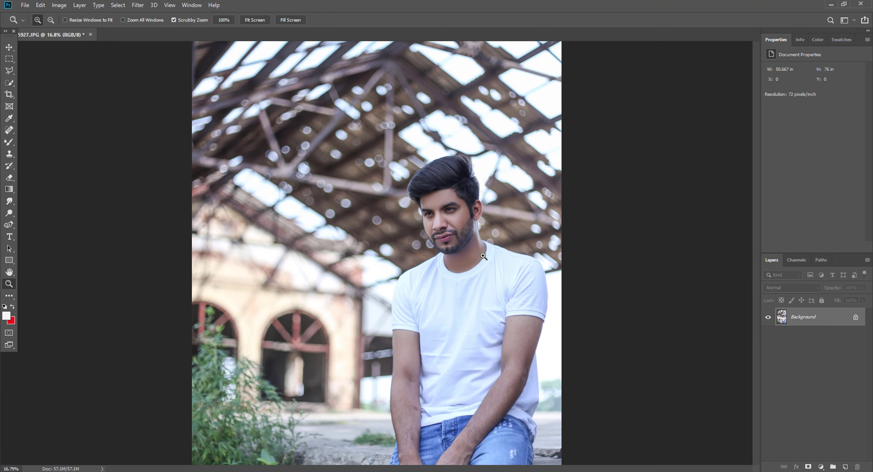
pyautogui.click(533, 225)
pyautogui.click(406, 209)
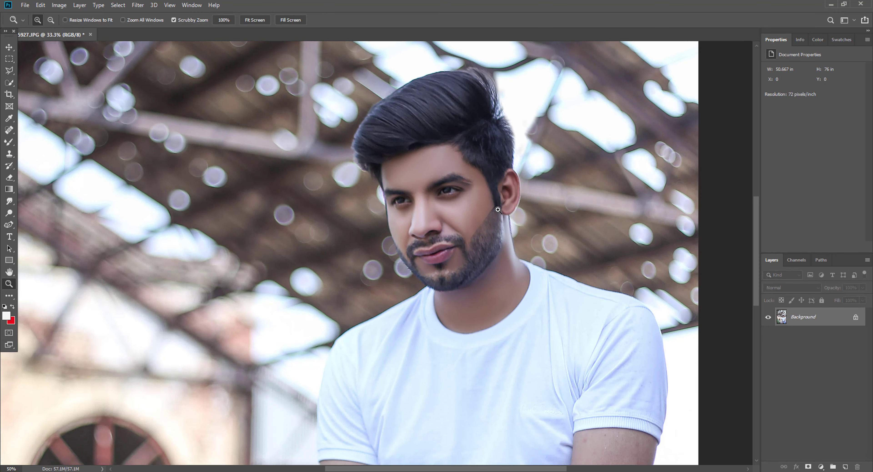
pyautogui.scroll(1, 519, 285)
pyautogui.rightClick(471, 259)
pyautogui.click(480, 263)
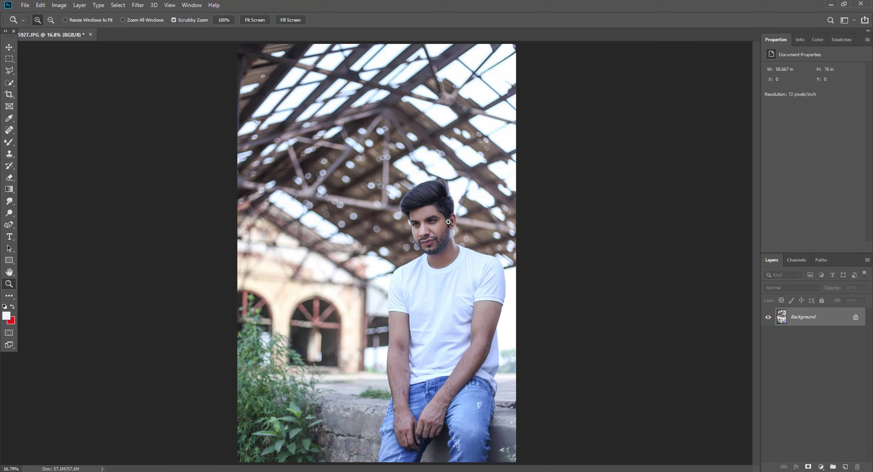
pyautogui.click(449, 222)
pyautogui.click(449, 221)
pyautogui.click(449, 221)
pyautogui.click(449, 221)
pyautogui.rightClick(483, 251)
pyautogui.click(492, 256)
# Heal the blemish on the subject's right forearm with the Spot Healing Brush at slightly over 25 px.
pyautogui.click(499, 323)
pyautogui.click(503, 324)
pyautogui.click(506, 324)
pyautogui.moveTo(512, 339); pyautogui.dragTo(340, 288)
pyautogui.click(10, 129)
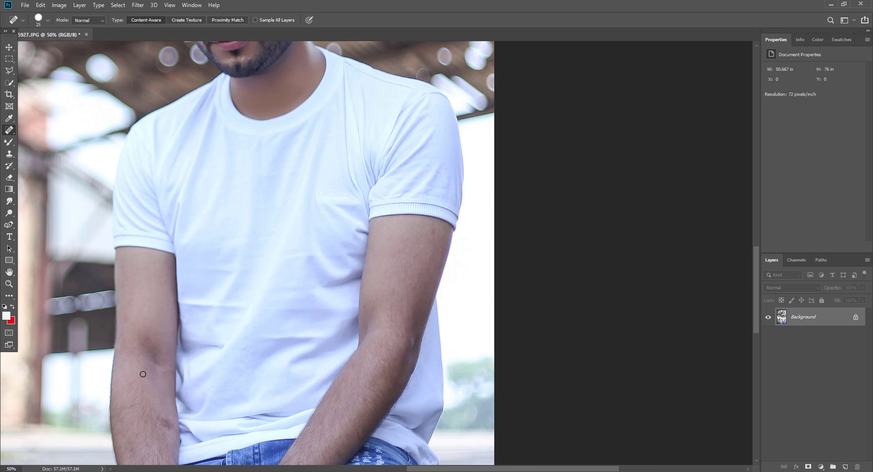
pyautogui.press(']')
pyautogui.moveTo(167, 431); pyautogui.dragTo(164, 422)
pyautogui.press('[')
# Smooth the skin of the subject's left upper arm below the sleeve with the Mixer Brush at 175 px.
pyautogui.click(9, 142)
pyautogui.press(']')
pyautogui.press(']')
pyautogui.press(']')
pyautogui.press(']')
pyautogui.press(']')
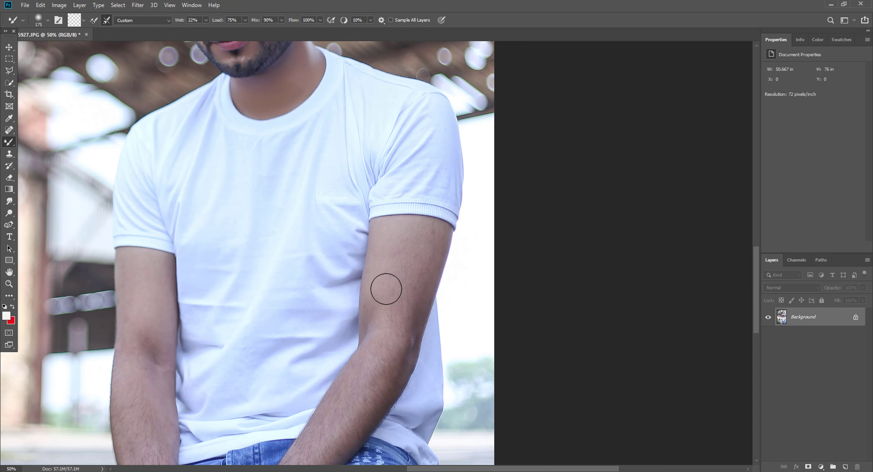
pyautogui.moveTo(408, 237)
pyautogui.mouseDown()
pyautogui.moveTo(402, 295)
pyautogui.moveTo(427, 239)
pyautogui.moveTo(426, 252)
pyautogui.moveTo(413, 230)
pyautogui.moveTo(438, 229)
pyautogui.moveTo(396, 227)
pyautogui.moveTo(431, 234)
pyautogui.moveTo(401, 305)
pyautogui.mouseUp()
pyautogui.press('[')
# Smooth the subject's right arm from the sleeve down to the upper forearm with the Mixer Brush.
pyautogui.moveTo(296, 335); pyautogui.dragTo(357, 274)
pyautogui.press(']')
pyautogui.press(']')
pyautogui.moveTo(207, 217)
pyautogui.mouseDown()
pyautogui.moveTo(216, 255)
pyautogui.moveTo(205, 205)
pyautogui.moveTo(191, 281)
pyautogui.moveTo(217, 290)
pyautogui.moveTo(218, 273)
pyautogui.moveTo(211, 295)
pyautogui.moveTo(189, 275)
pyautogui.moveTo(209, 297)
pyautogui.moveTo(218, 349)
pyautogui.moveTo(206, 221)
pyautogui.moveTo(198, 234)
pyautogui.moveTo(210, 241)
pyautogui.moveTo(188, 241)
pyautogui.moveTo(219, 236)
pyautogui.mouseUp()
pyautogui.press('[')
pyautogui.scroll(1, 202, 228)
pyautogui.press('[')
pyautogui.press('[')
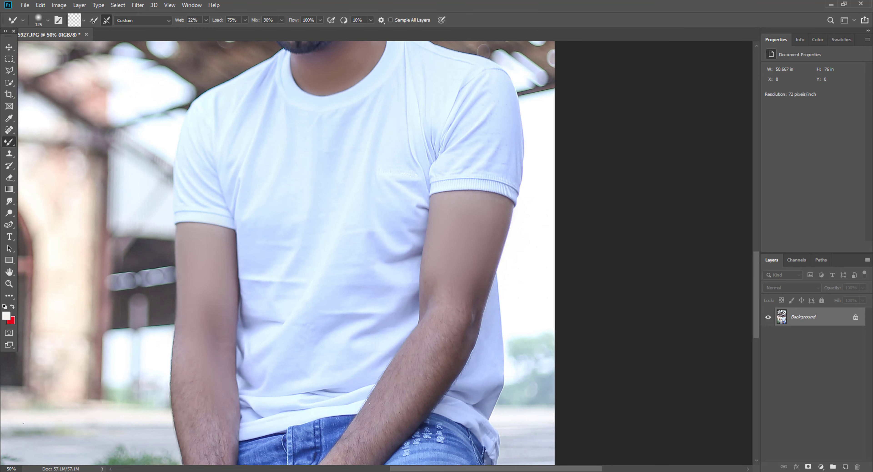
# Clone dark hair over the thin, light strands at the back of the quiff with the Clone Stamp at about 70 to 80 px.
pyautogui.click(10, 283)
pyautogui.rightClick(377, 194)
pyautogui.click(380, 196)
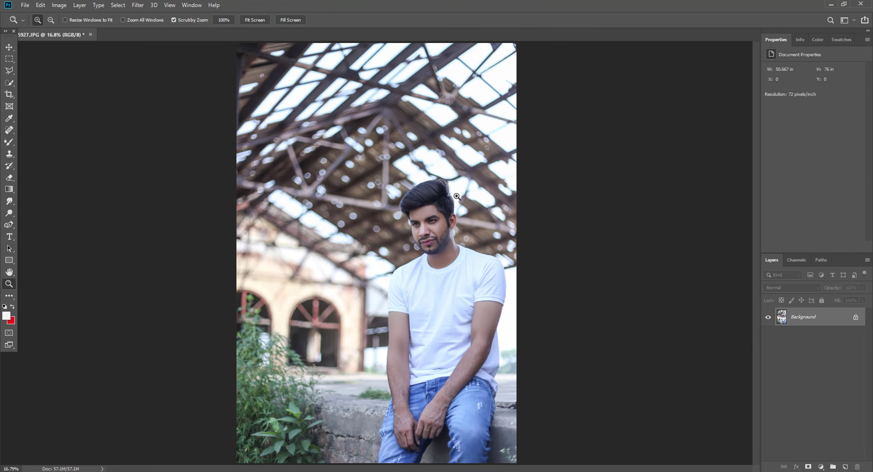
pyautogui.click(494, 214)
pyautogui.click(494, 215)
pyautogui.click(488, 178)
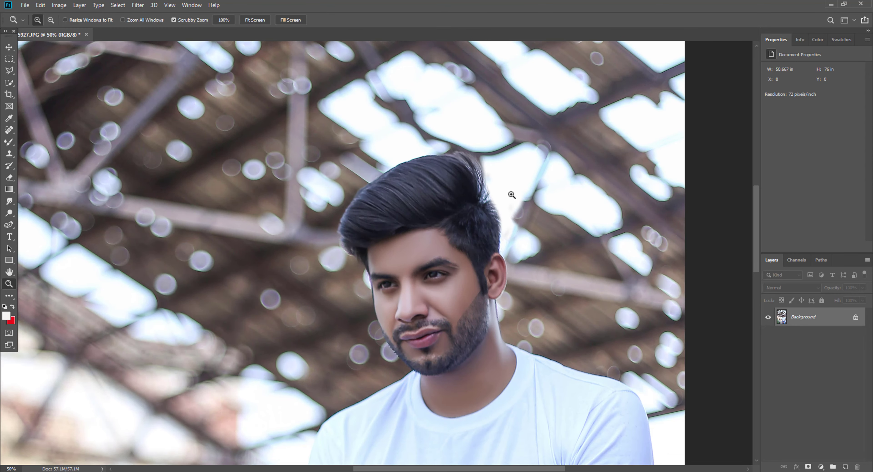
pyautogui.click(512, 194)
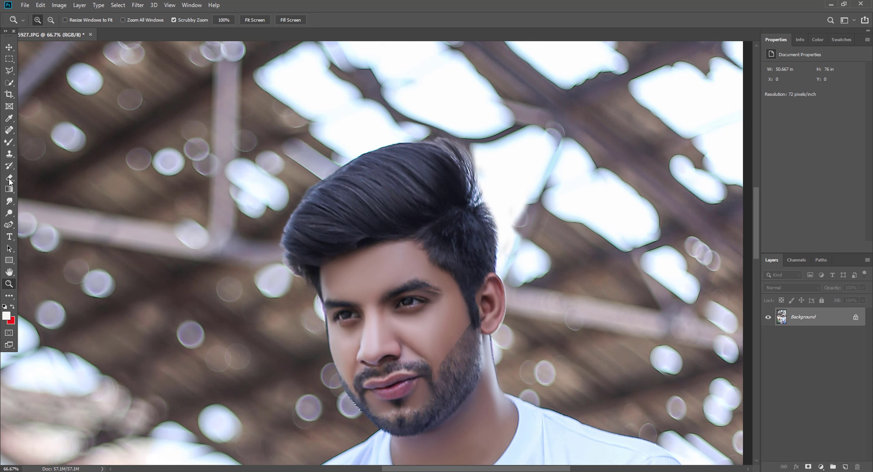
pyautogui.click(9, 154)
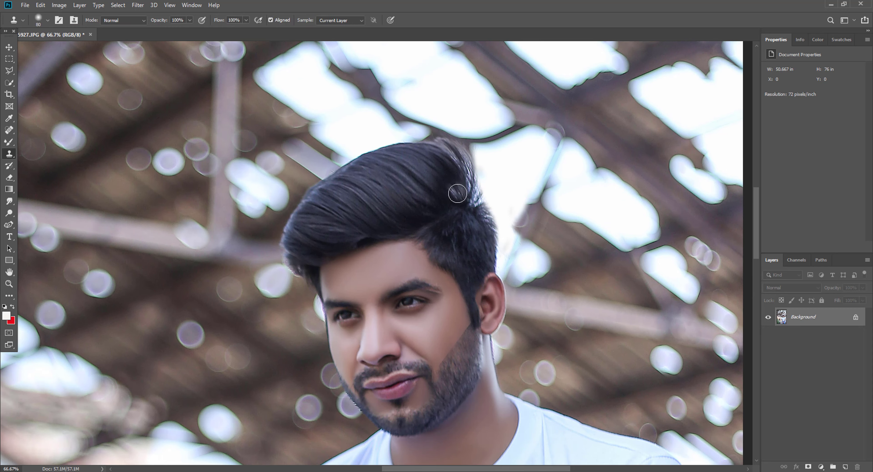
pyautogui.click(457, 194)
pyautogui.moveTo(466, 186)
pyautogui.mouseDown()
pyautogui.moveTo(453, 156)
pyautogui.moveTo(430, 146)
pyautogui.moveTo(449, 154)
pyautogui.moveTo(462, 193)
pyautogui.mouseUp()
pyautogui.scroll(-2, 449, 212)
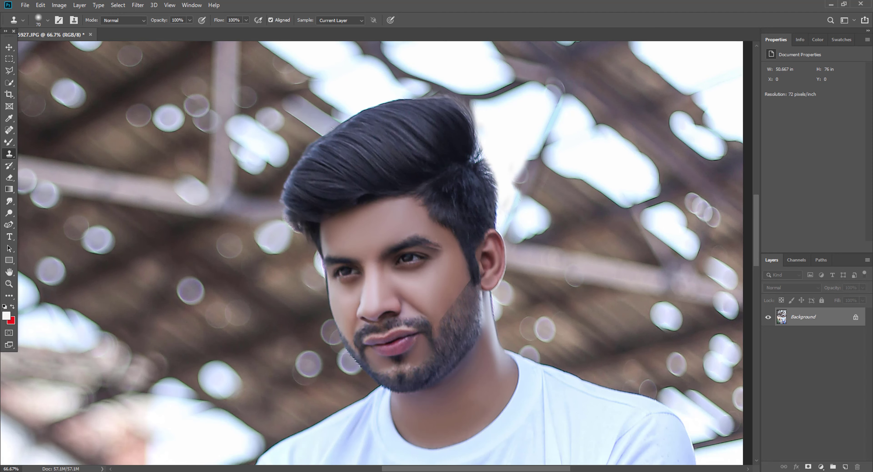
# Open the photo in the Camera Raw filter and set the Color Mixer saturation to Yellows +86 and Greens +57.
pyautogui.click(9, 284)
pyautogui.hotkey('ctrl', '0')
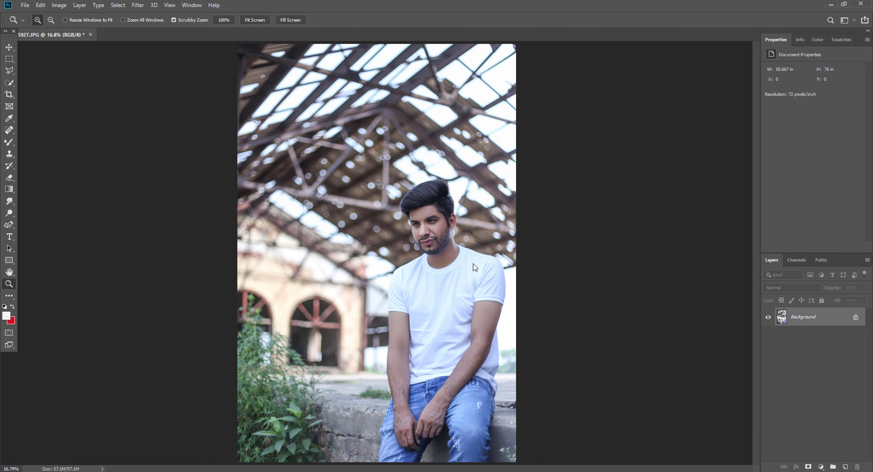
pyautogui.hotkey('ctrl', 'shift', 'a')
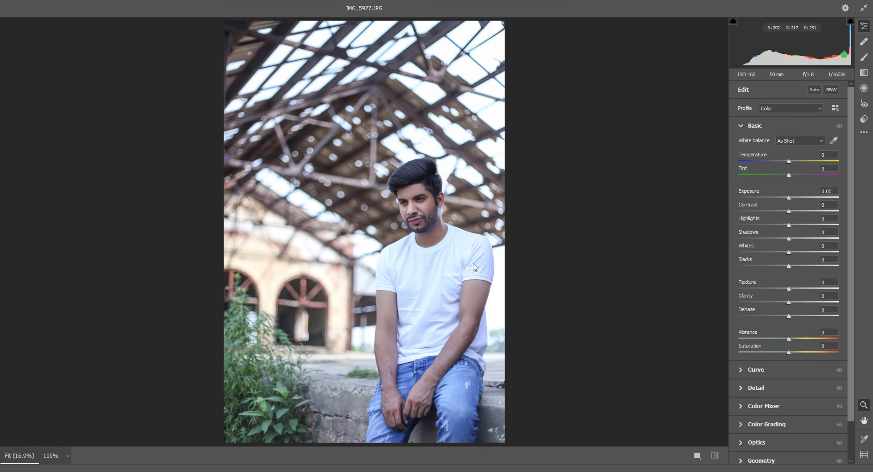
pyautogui.click(774, 408)
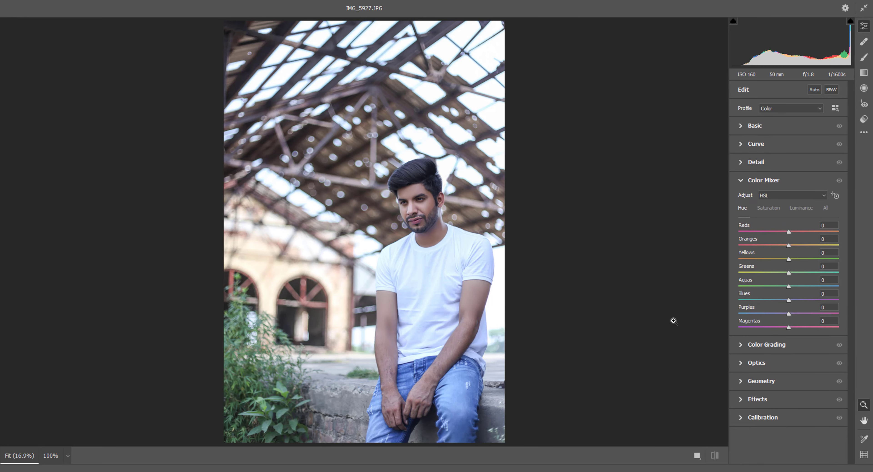
pyautogui.click(778, 206)
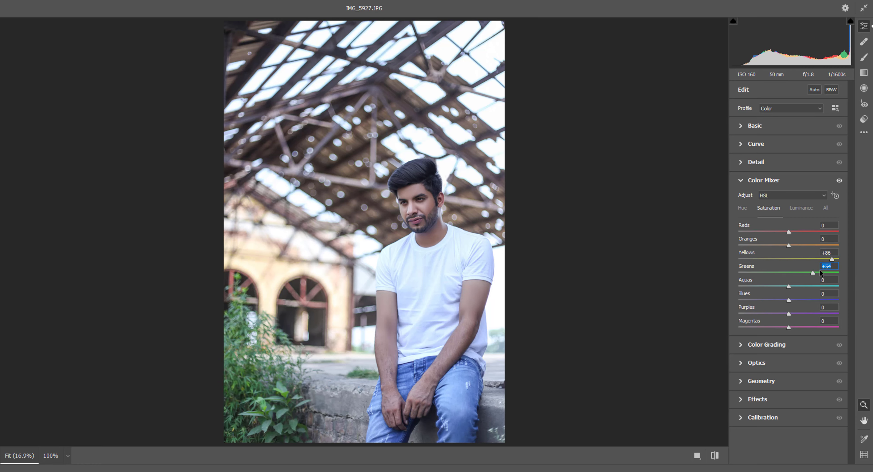
# Set the Color Mixer hue to Greens -44 and Blues -21.
pyautogui.click(750, 216)
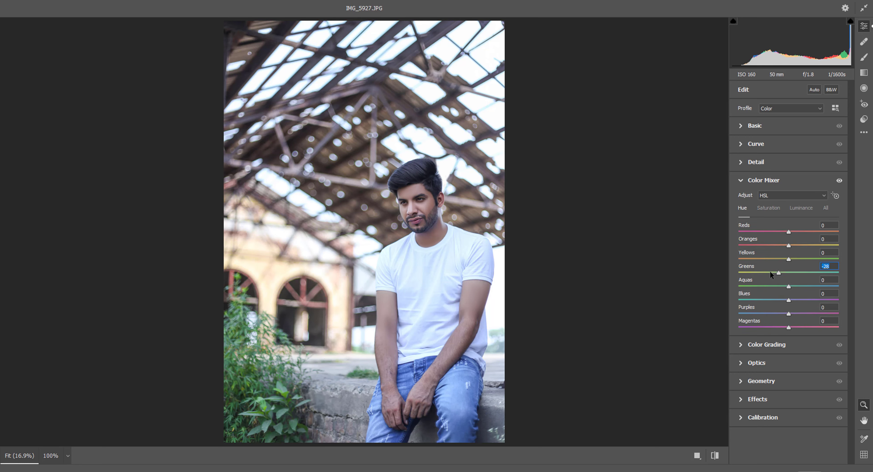
pyautogui.moveTo(771, 271); pyautogui.dragTo(766, 271)
pyautogui.click(768, 207)
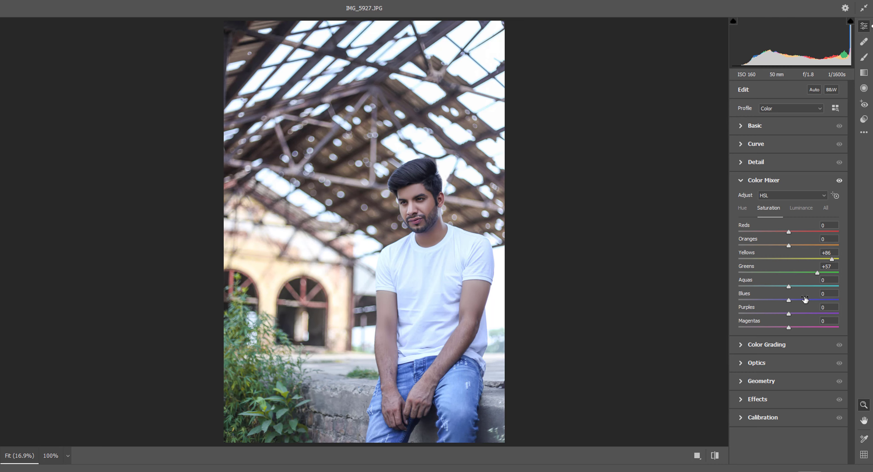
pyautogui.click(820, 296)
pyautogui.moveTo(813, 298); pyautogui.dragTo(778, 301)
pyautogui.click(746, 209)
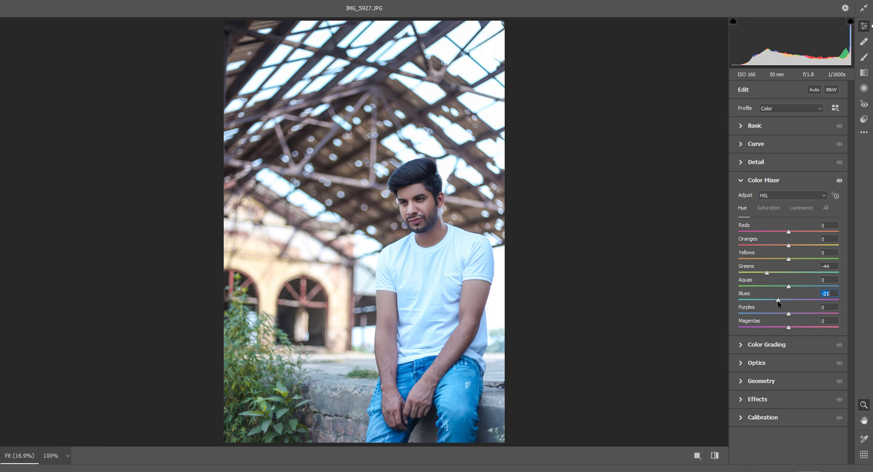
# Tint the highlights green in Color Grading with hue 103 and saturation 21.
pyautogui.click(771, 345)
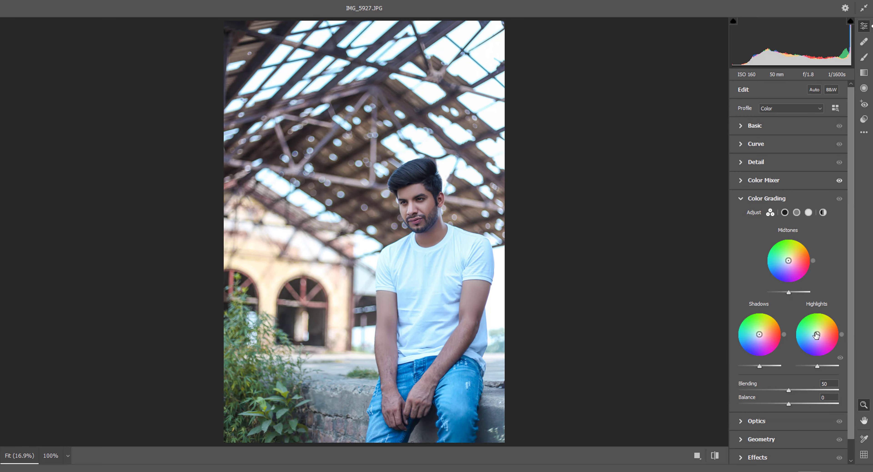
pyautogui.moveTo(817, 334); pyautogui.dragTo(816, 330)
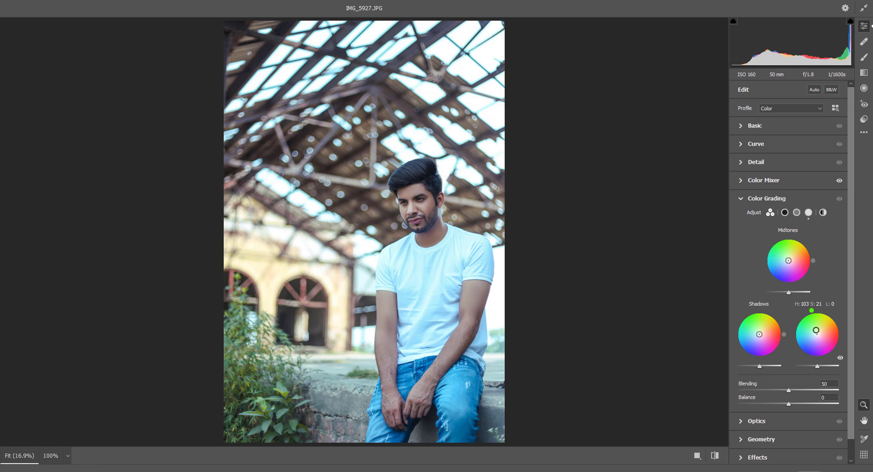
# Tint the shadows blue in Color Grading with hue 201 and saturation 8, and set the Effects Vignetting to -10.
pyautogui.moveTo(759, 334); pyautogui.dragTo(756, 335)
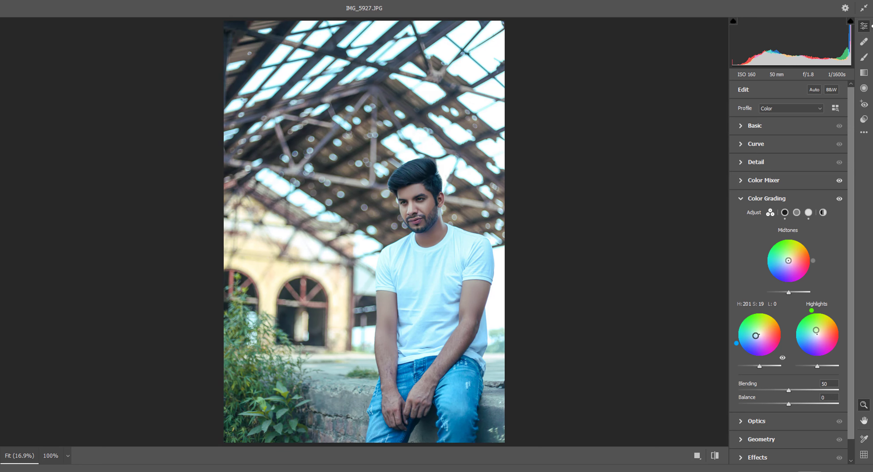
pyautogui.click(757, 457)
pyautogui.click(778, 292)
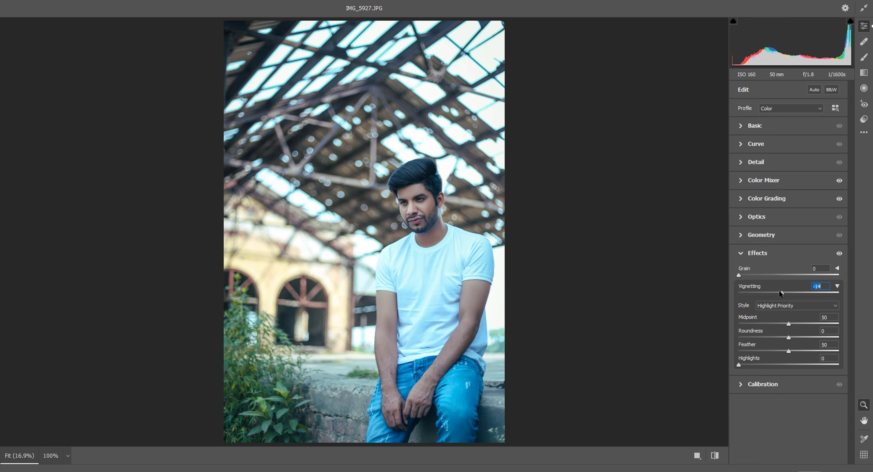
pyautogui.moveTo(784, 290); pyautogui.dragTo(785, 292)
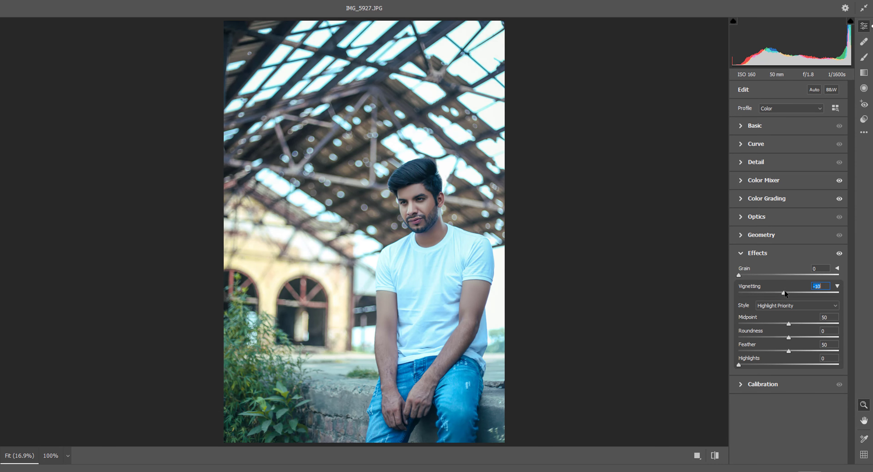
pyautogui.click(771, 200)
pyautogui.moveTo(756, 335); pyautogui.dragTo(758, 335)
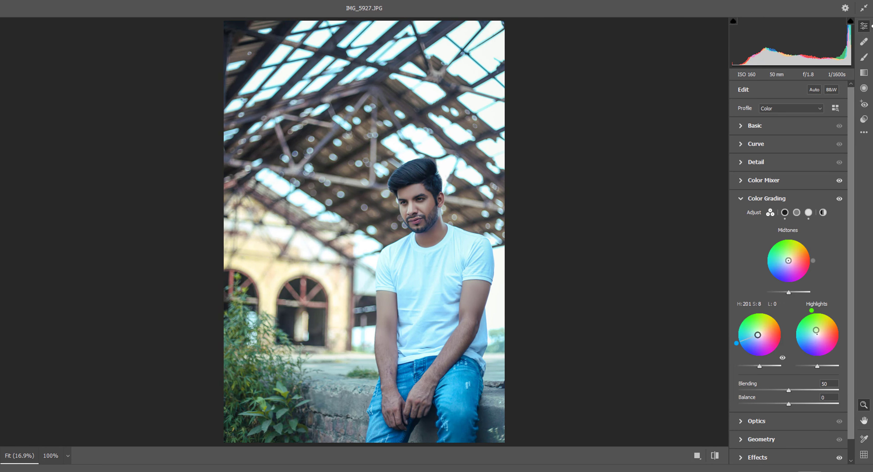
# Set the Calibration primaries to Blue hue +14 and saturation +13, Green hue +8 and saturation +6, Red hue +9 and saturation +8.
pyautogui.scroll(-1, 802, 353)
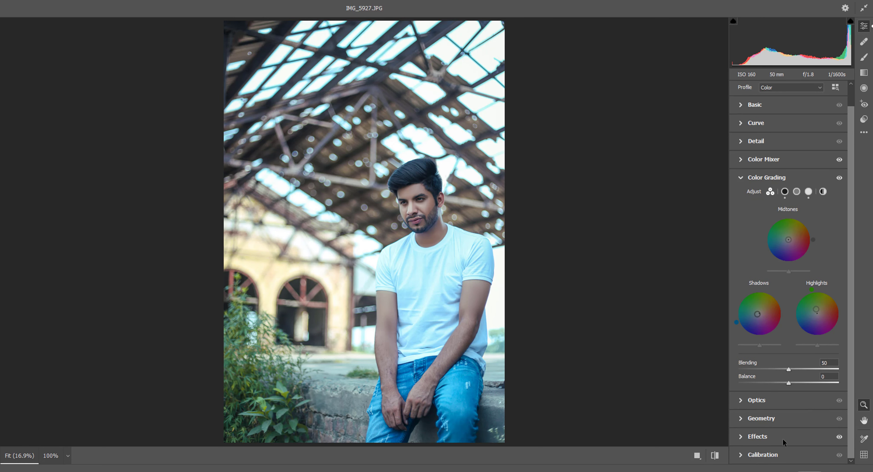
pyautogui.click(778, 456)
pyautogui.moveTo(792, 442); pyautogui.dragTo(796, 429)
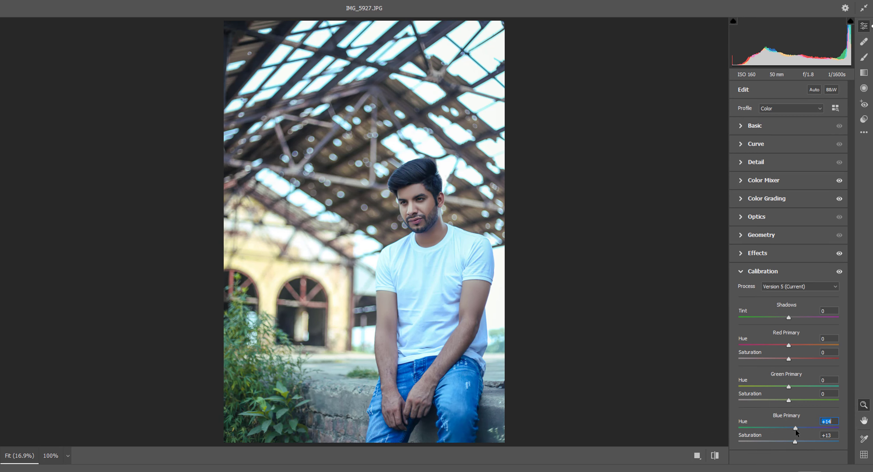
pyautogui.moveTo(789, 399); pyautogui.dragTo(793, 386)
pyautogui.click(793, 359)
pyautogui.click(793, 345)
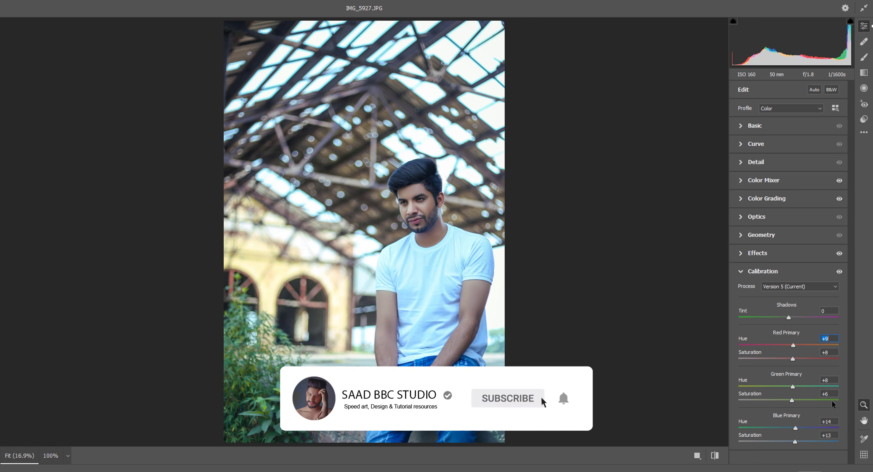
pyautogui.rightClick(755, 266)
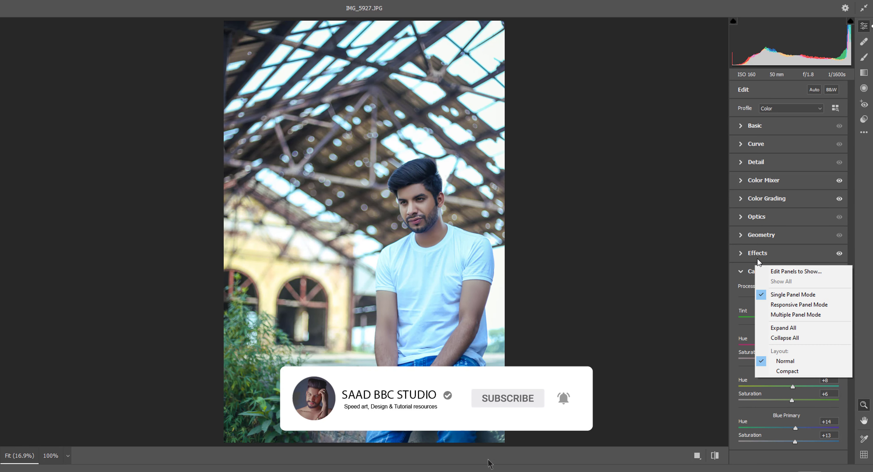
pyautogui.click(757, 236)
pyautogui.click(757, 235)
pyautogui.click(759, 217)
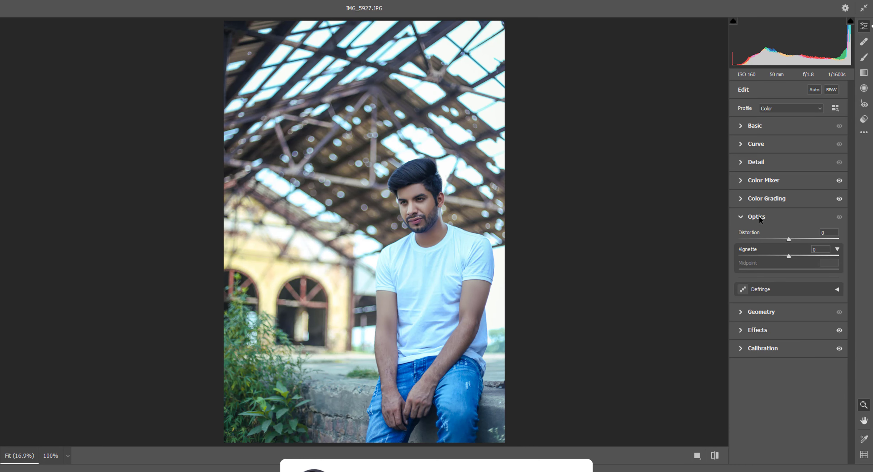
pyautogui.click(761, 180)
pyautogui.click(759, 162)
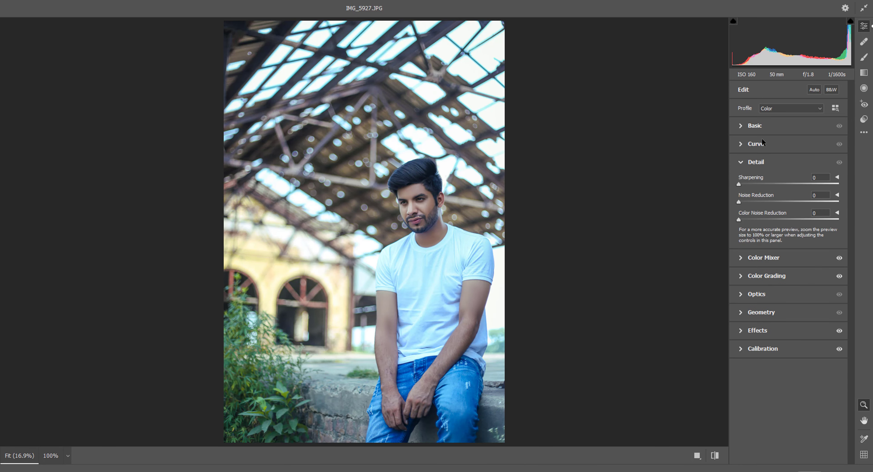
# Set the Basic tones to Exposure +0.15, Contrast +3, Highlights -56, Shadows +27, Whites -13 and Blacks -5.
pyautogui.click(762, 127)
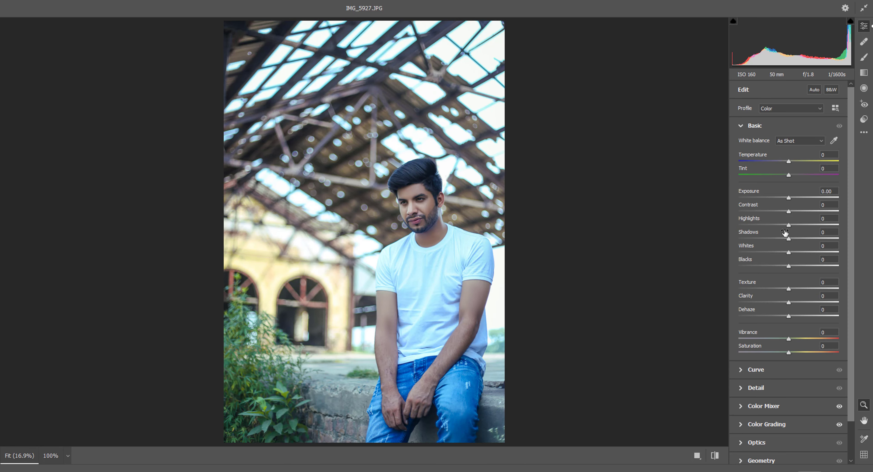
pyautogui.click(791, 195)
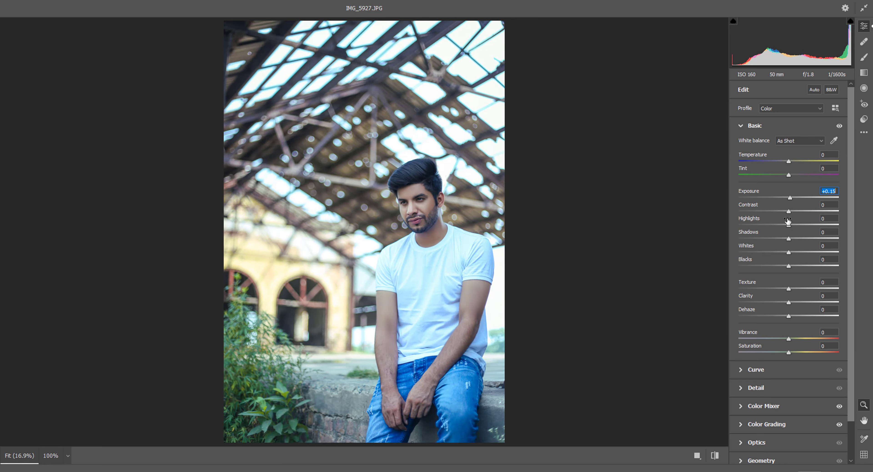
pyautogui.click(791, 210)
pyautogui.moveTo(775, 225); pyautogui.dragTo(770, 224)
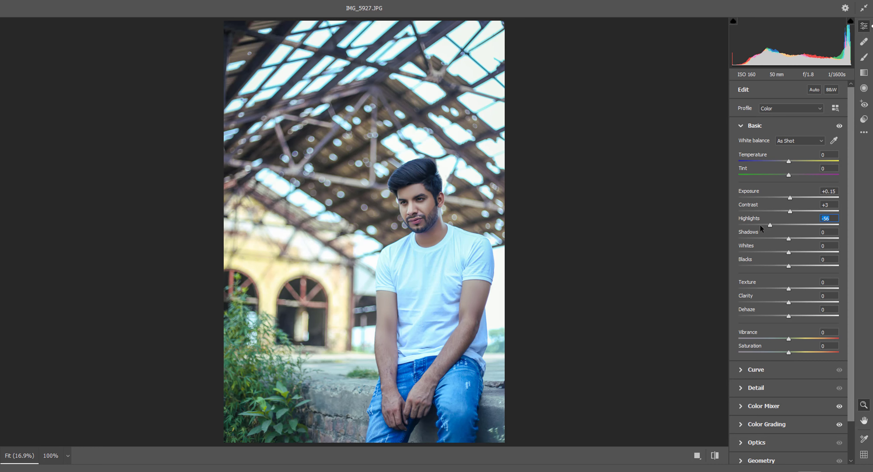
pyautogui.click(800, 238)
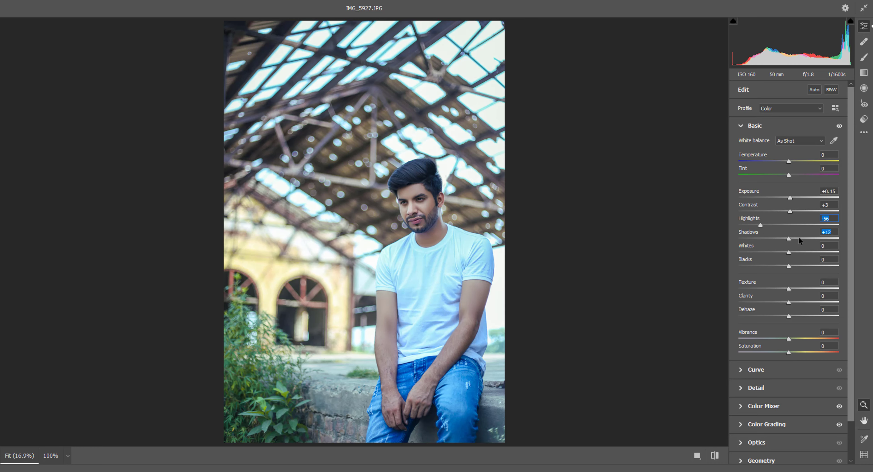
pyautogui.moveTo(799, 237); pyautogui.dragTo(801, 237)
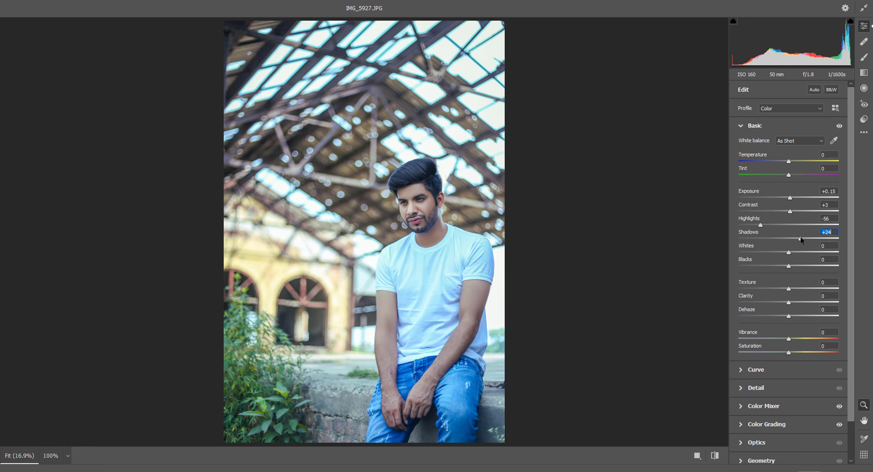
pyautogui.click(782, 252)
pyautogui.click(786, 266)
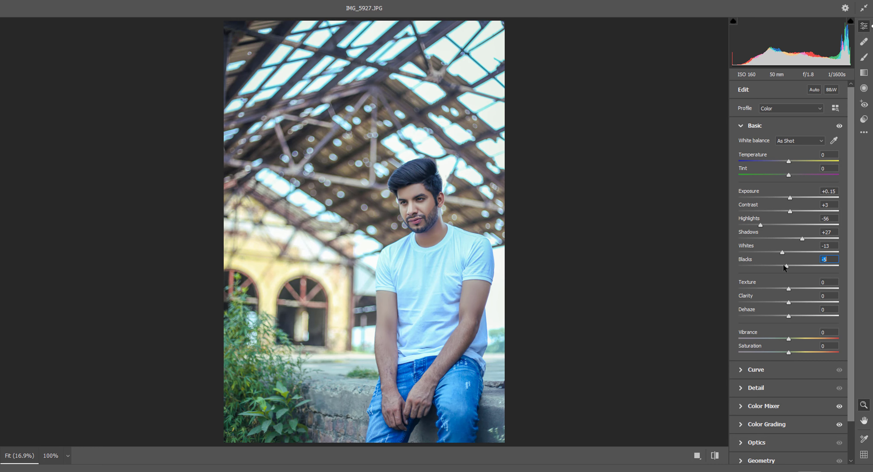
# Set Texture to +5, Clarity to +4 and Vibrance to +11 in the Basic adjustments.
pyautogui.moveTo(789, 288); pyautogui.dragTo(793, 288)
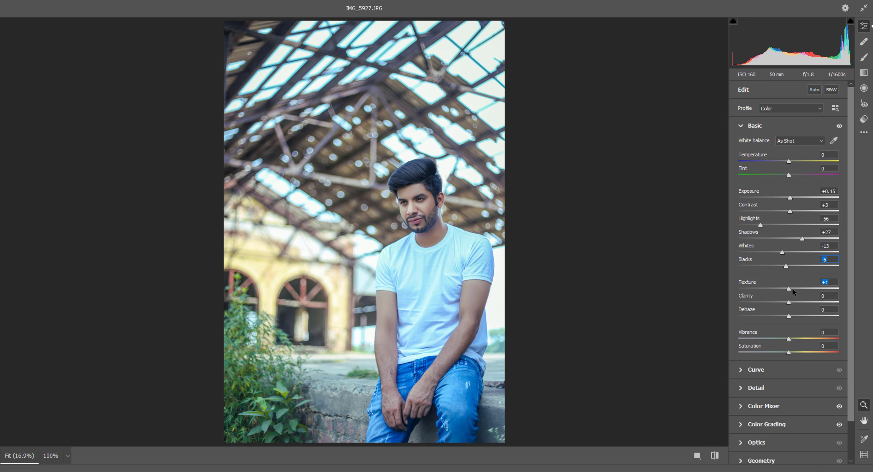
pyautogui.click(791, 301)
pyautogui.moveTo(790, 338); pyautogui.dragTo(794, 338)
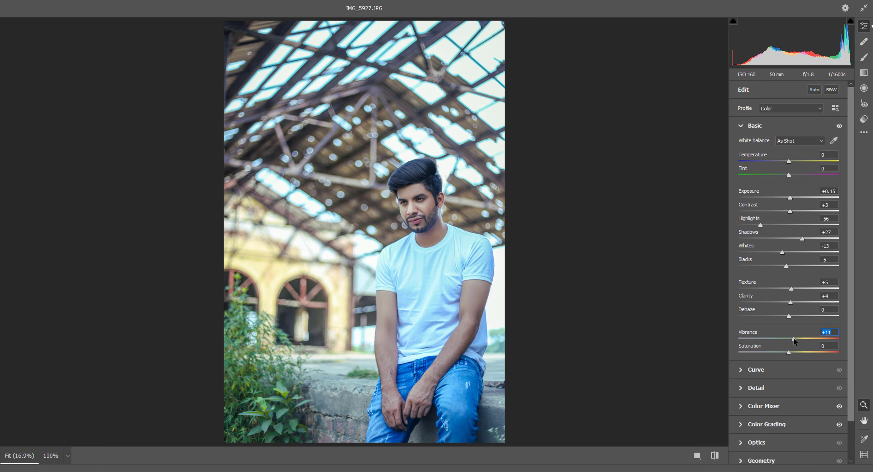
# Set the parametric curve to Highlights +8, Lights +4, Darks -4 and Shadows -9, and apply the Camera Raw filter.
pyautogui.click(774, 368)
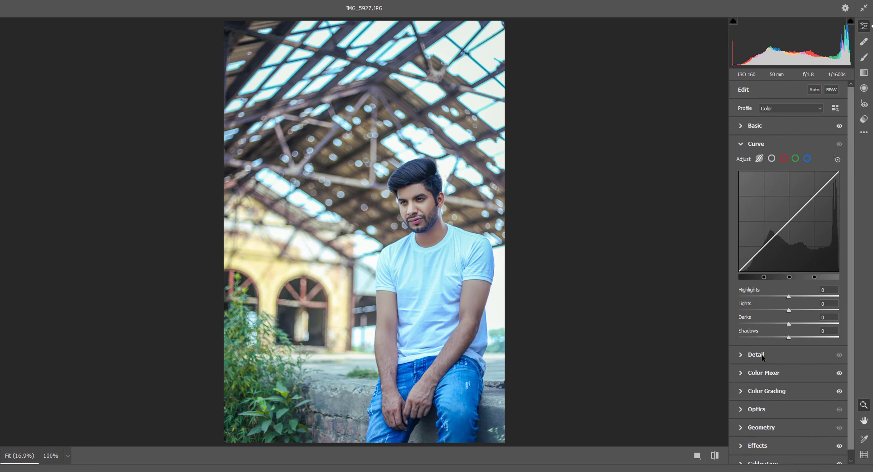
pyautogui.moveTo(794, 295); pyautogui.dragTo(795, 297)
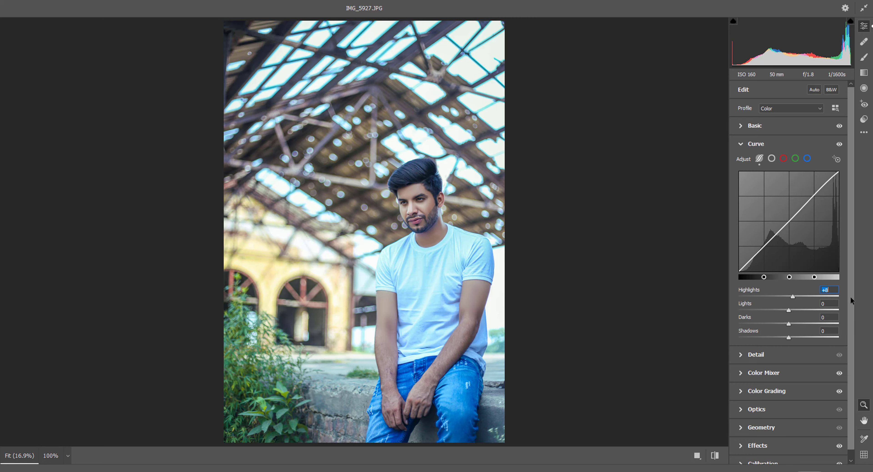
pyautogui.moveTo(789, 310)
pyautogui.mouseDown()
pyautogui.moveTo(811, 311)
pyautogui.moveTo(791, 310)
pyautogui.mouseUp()
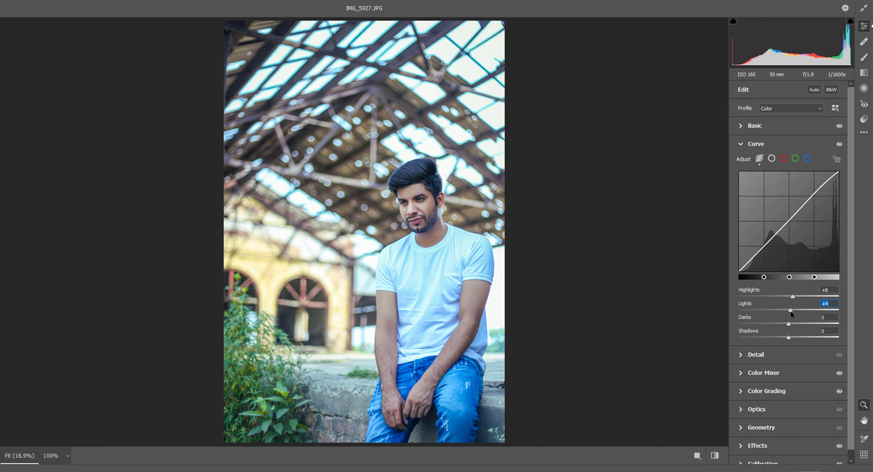
pyautogui.moveTo(789, 324); pyautogui.dragTo(784, 338)
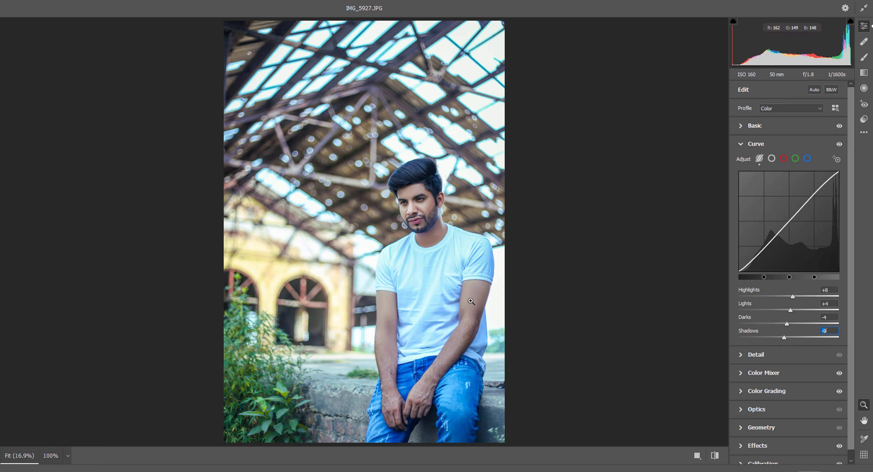
pyautogui.scroll(-1, 825, 374)
pyautogui.click(814, 468)
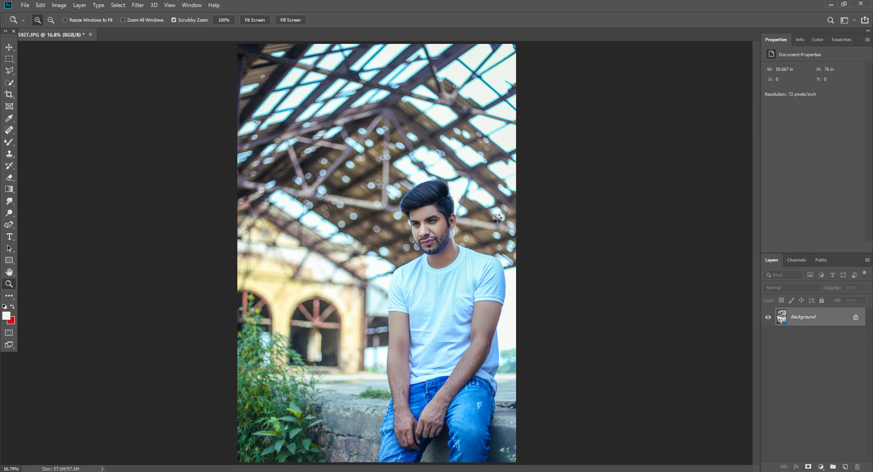
pyautogui.click(469, 237)
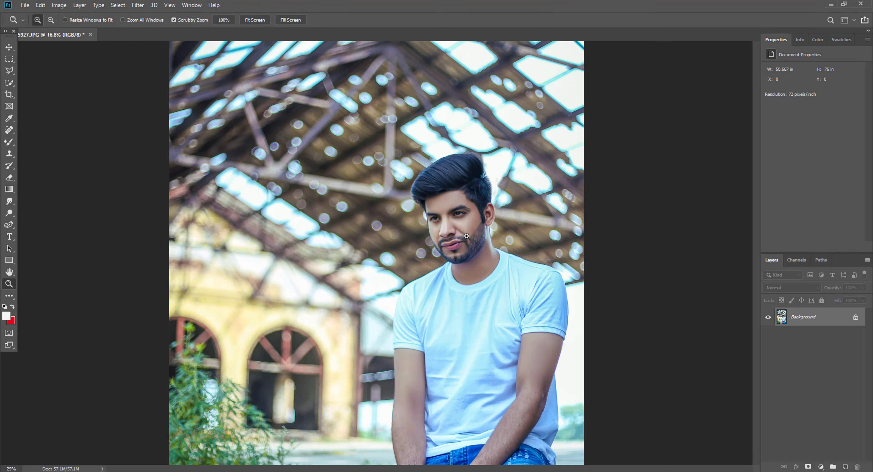
pyautogui.click(468, 236)
pyautogui.click(468, 235)
pyautogui.scroll(2, 488, 249)
pyautogui.hotkey('ctrl', '0')
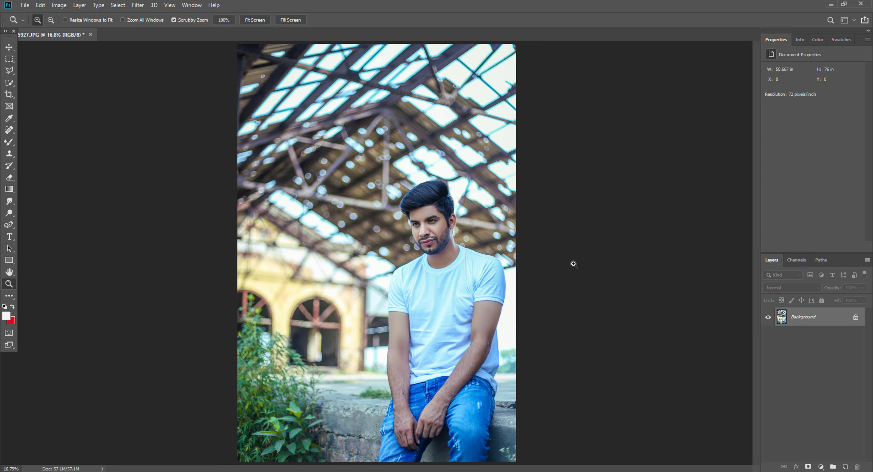
# Duplicate the Background layer and open the copy in the Exposure X6 filter.
pyautogui.hotkey('ctrl', 'j')
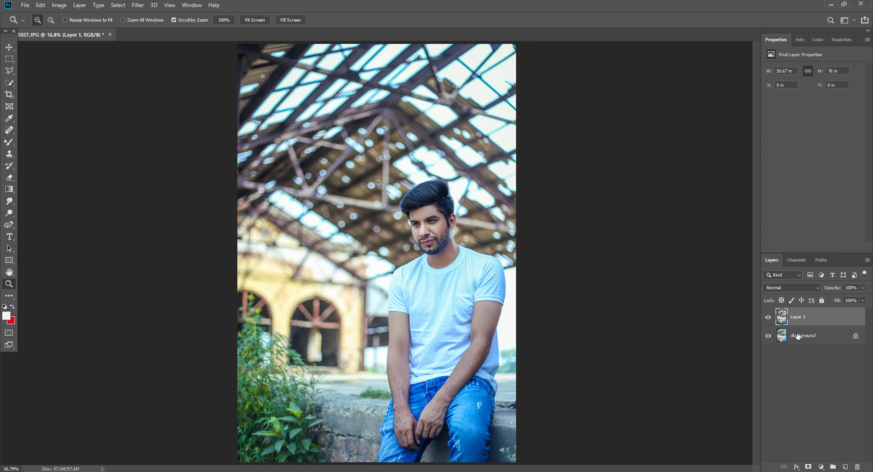
pyautogui.click(137, 5)
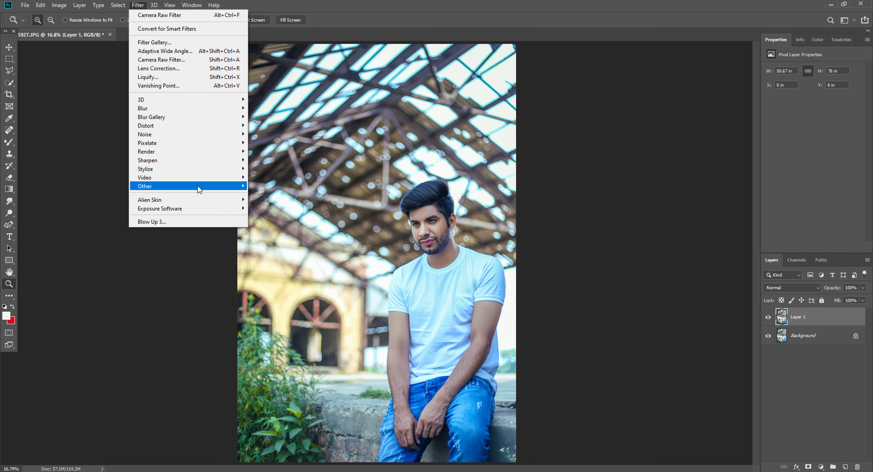
pyautogui.moveTo(199, 206)
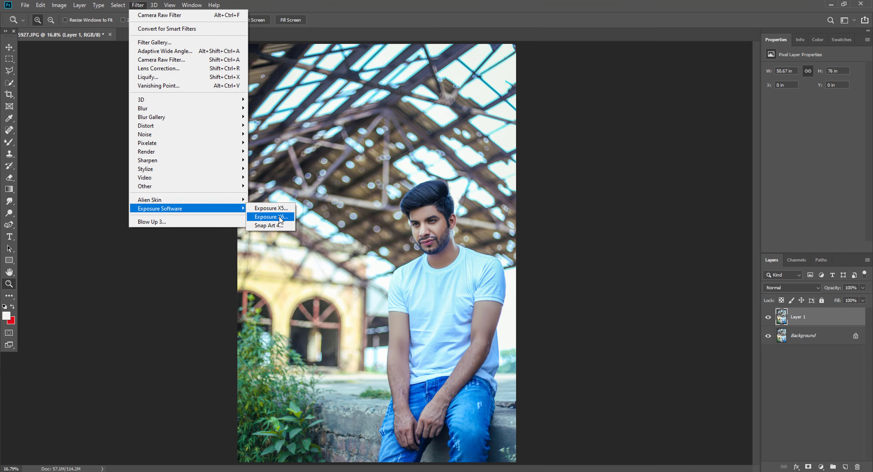
pyautogui.click(279, 217)
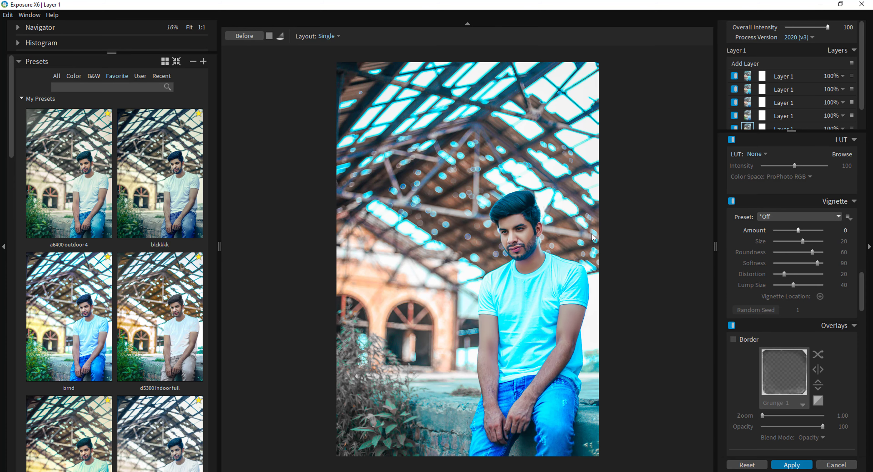
# Compare the photo before and after the current Exposure X6 look, both at full view and enlarged around the man.
pyautogui.scroll(4, 592, 234)
pyautogui.scroll(-4, 564, 257)
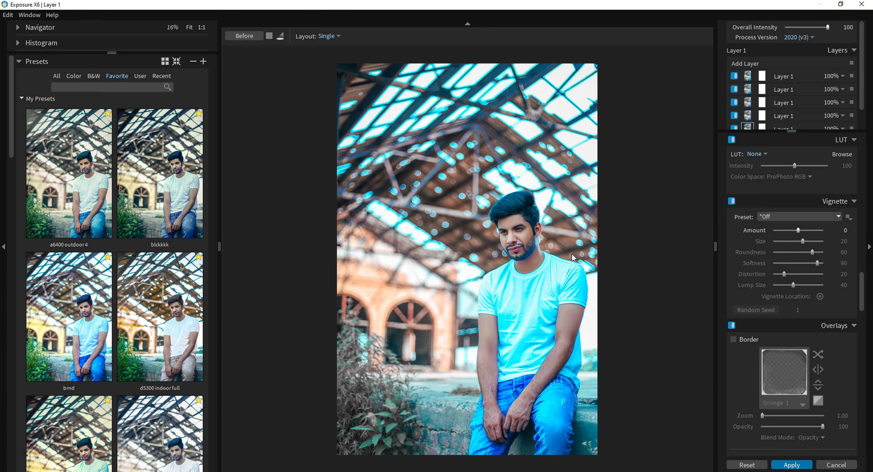
pyautogui.click(253, 36)
pyautogui.click(254, 36)
pyautogui.scroll(1, 473, 197)
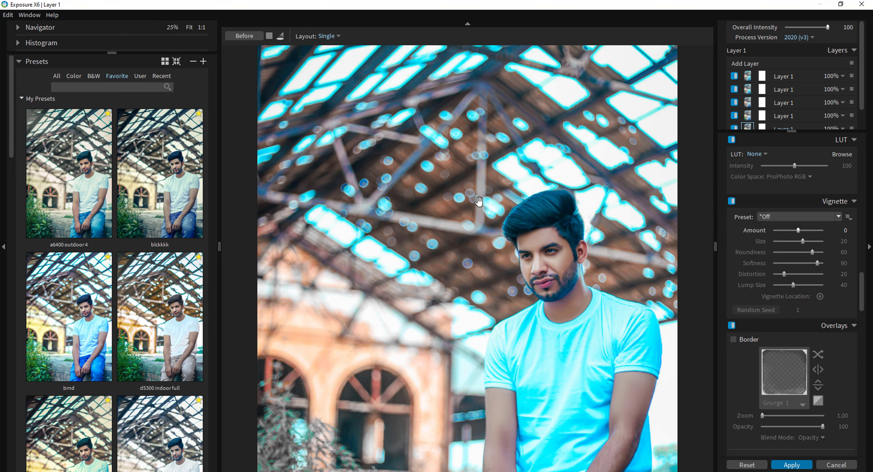
pyautogui.click(238, 36)
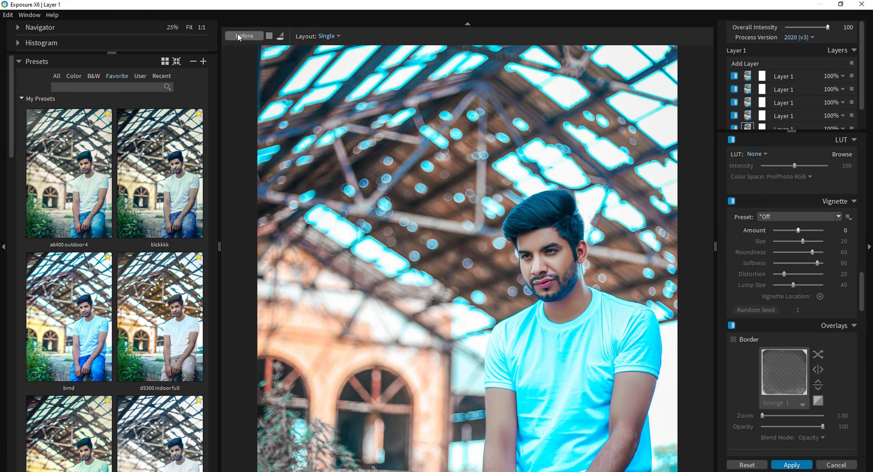
pyautogui.click(238, 36)
pyautogui.scroll(-1, 495, 253)
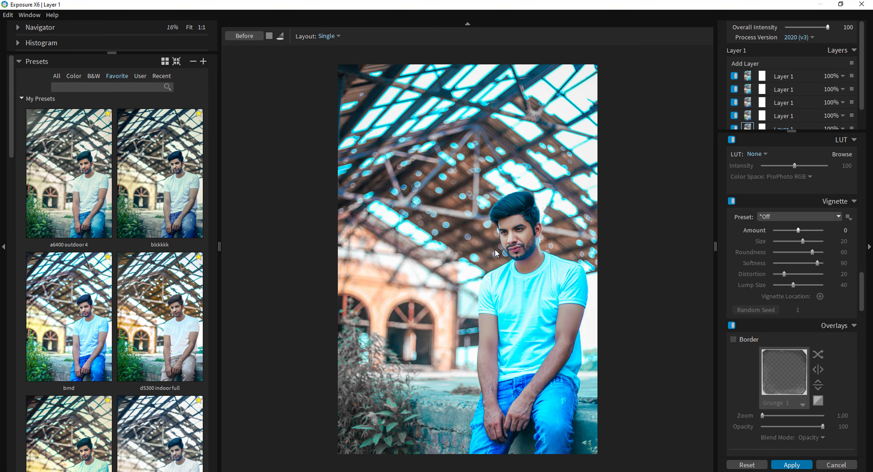
# Replace the current Exposure X6 look with the brnd preset from the favorite presets.
pyautogui.hotkey('ctrl', 'z')
pyautogui.click(81, 312)
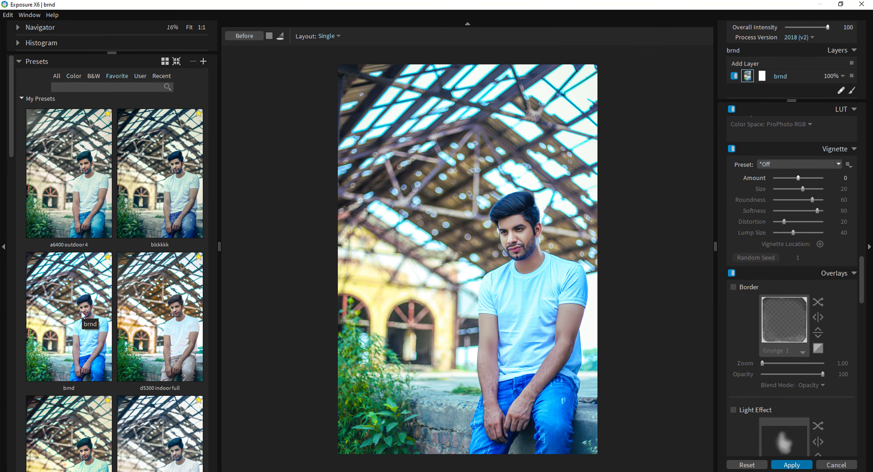
pyautogui.scroll(-1, 83, 313)
pyautogui.scroll(-3, 86, 314)
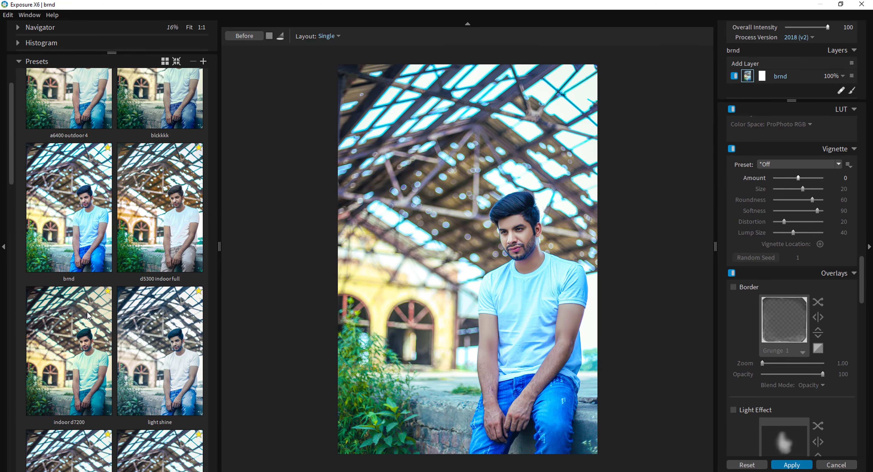
# Undo the brnd preset and try the indoor d7200, otdoor white, outor creamy and outdor 6d m2 light presets on the photo.
pyautogui.hotkey('ctrl', 'z')
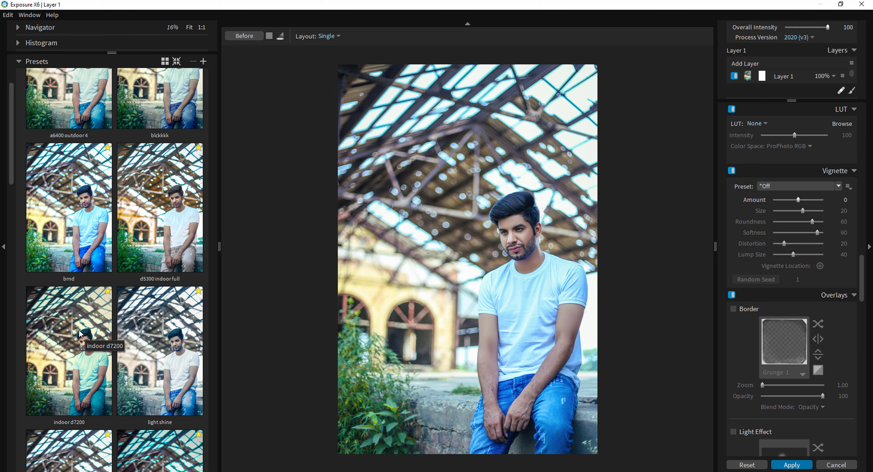
pyautogui.scroll(-3, 80, 334)
pyautogui.click(82, 346)
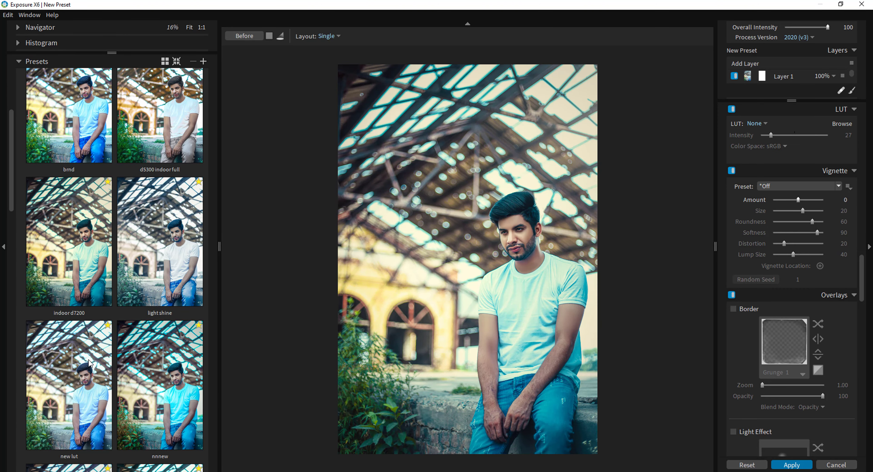
pyautogui.scroll(-3, 85, 358)
pyautogui.click(130, 355)
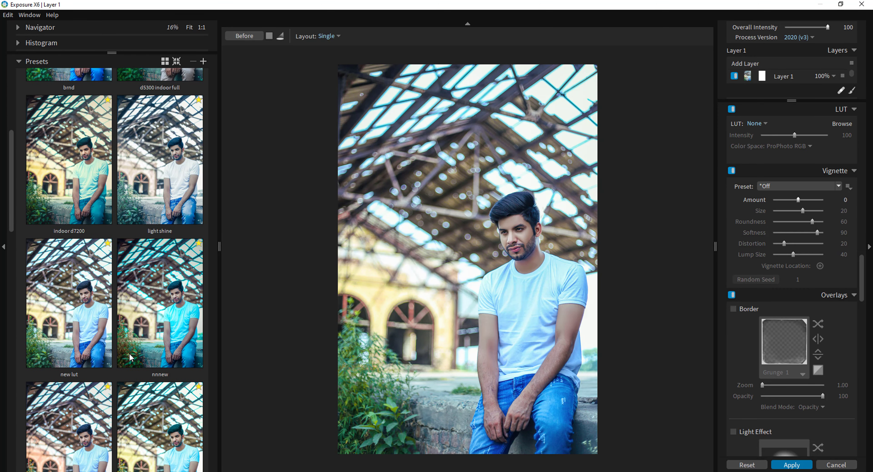
pyautogui.scroll(-4, 129, 355)
pyautogui.click(91, 349)
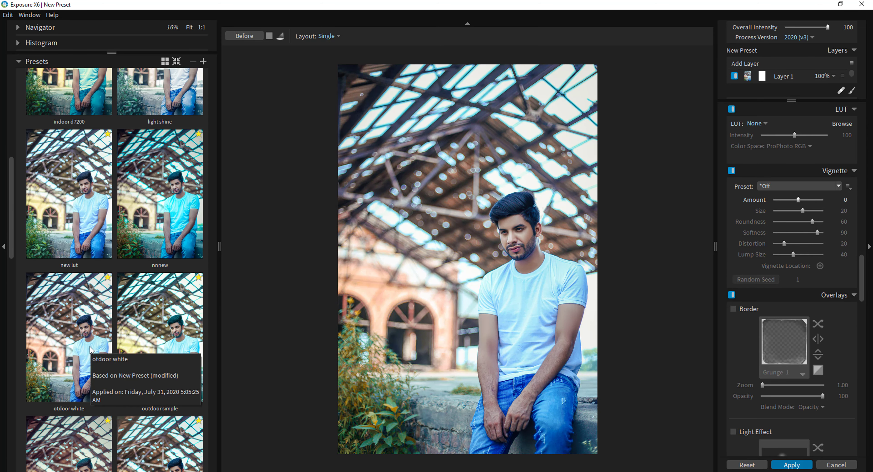
pyautogui.scroll(-3, 136, 359)
pyautogui.click(172, 369)
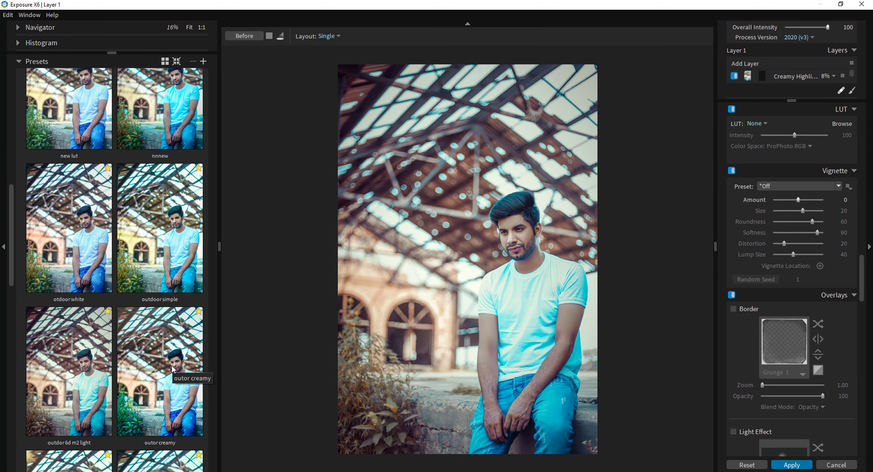
pyautogui.click(91, 364)
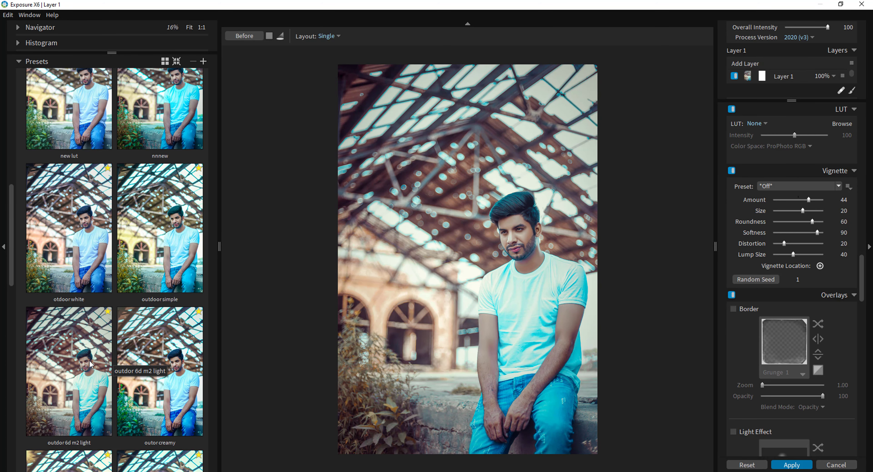
pyautogui.scroll(-1, 91, 364)
pyautogui.scroll(-3, 91, 365)
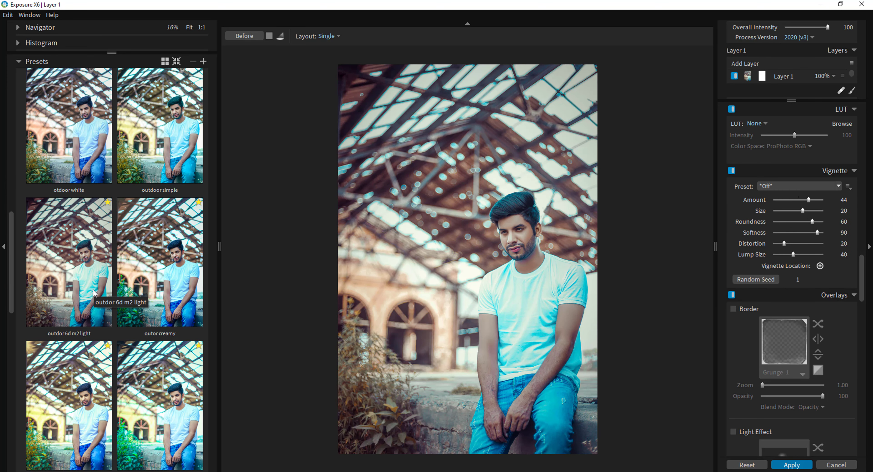
# Select the brnd preset again from the favorite presets as the look for the photo.
pyautogui.scroll(13, 93, 292)
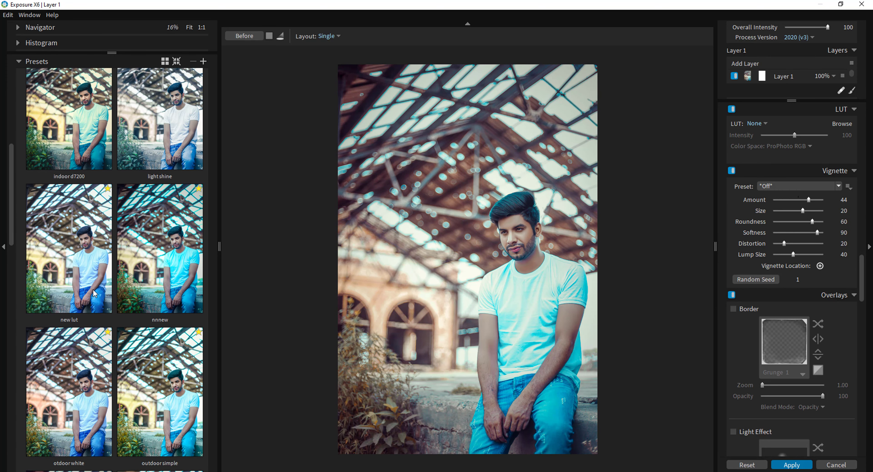
pyautogui.scroll(5, 95, 294)
pyautogui.click(84, 258)
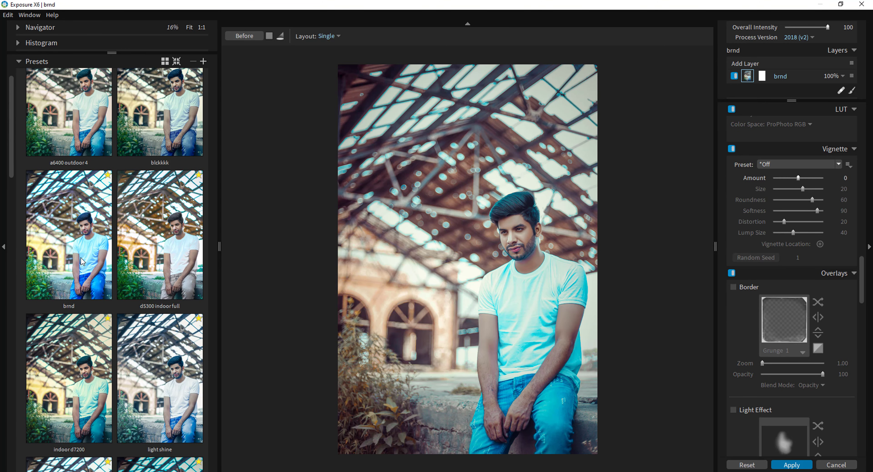
# Compare the photo before and after the brnd look, enlarged around the man, and apply the Exposure X6 filter.
pyautogui.scroll(-1, 504, 230)
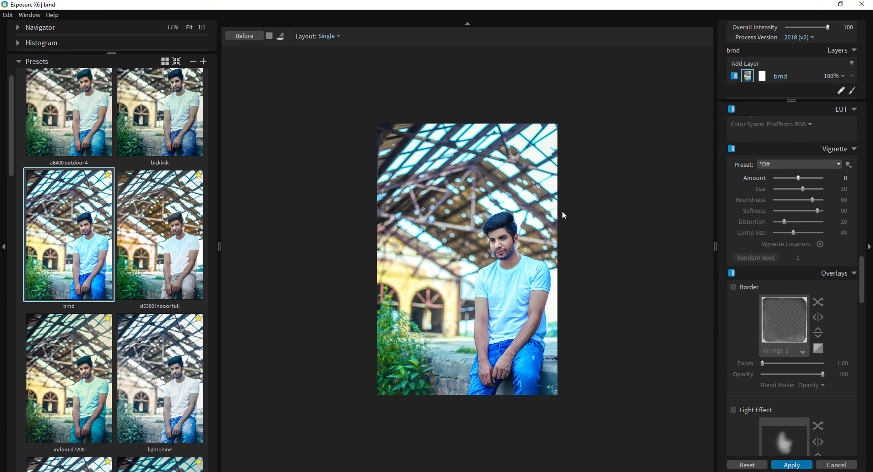
pyautogui.scroll(2, 561, 210)
pyautogui.scroll(2, 562, 211)
pyautogui.scroll(-1, 563, 212)
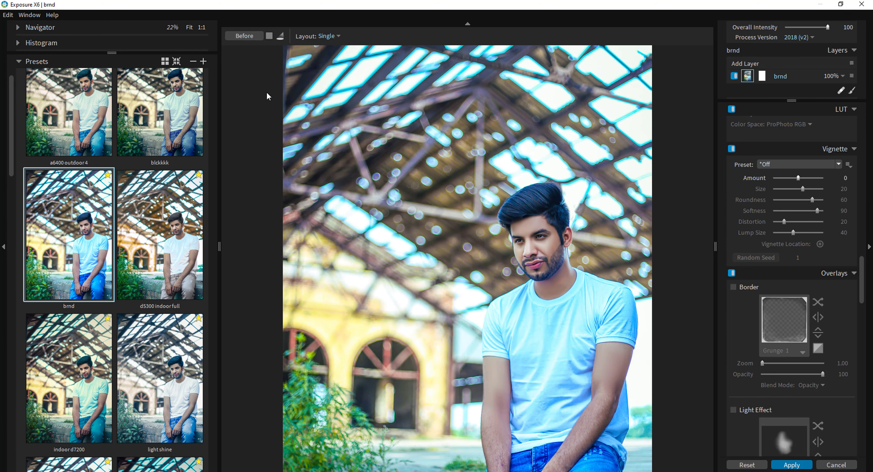
pyautogui.click(250, 36)
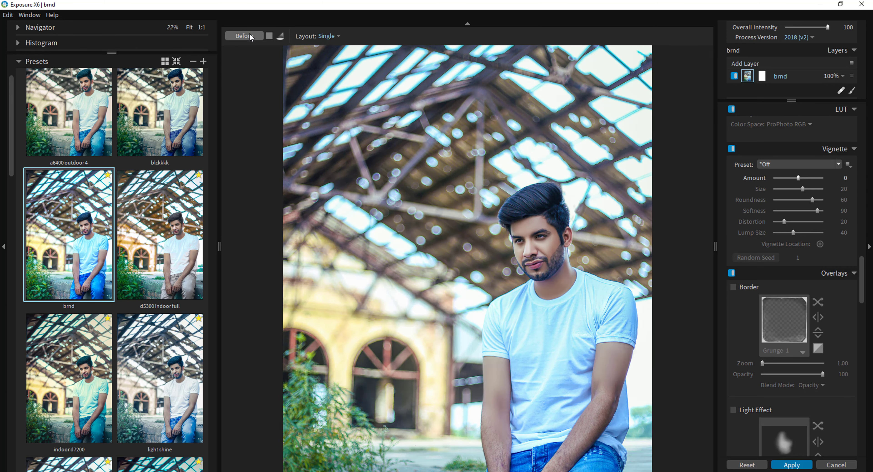
pyautogui.click(800, 467)
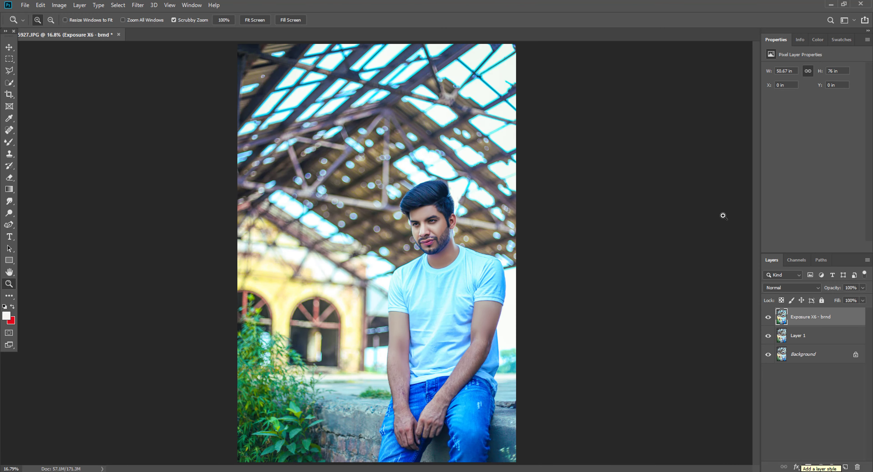
# Compare the image with and without the Exposure X6 - brnd layer, at full view and enlarged around the man.
pyautogui.click(769, 336)
pyautogui.click(768, 336)
pyautogui.click(768, 317)
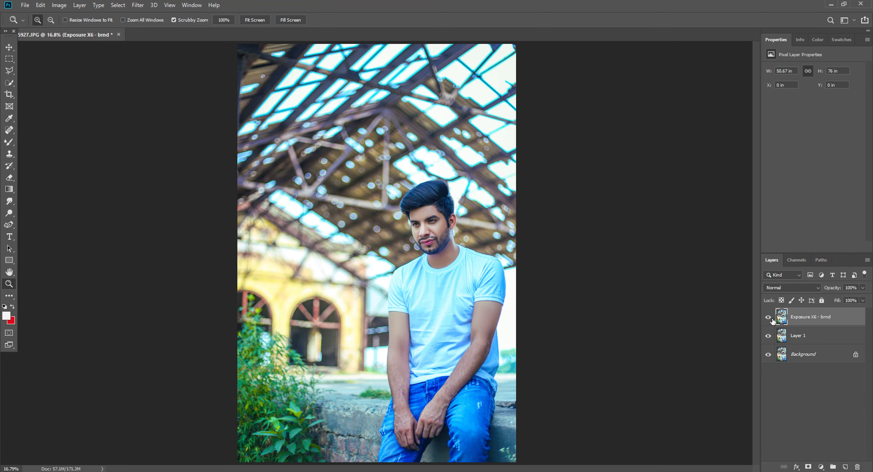
pyautogui.click(457, 262)
pyautogui.click(457, 262)
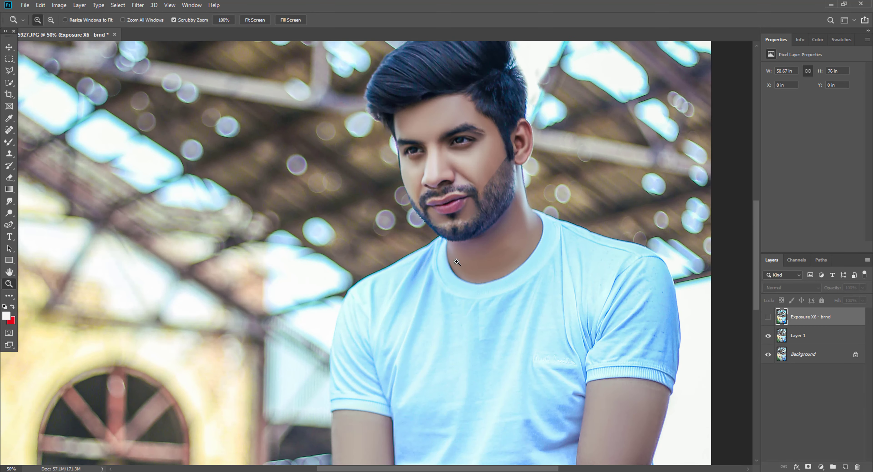
pyautogui.moveTo(453, 273); pyautogui.dragTo(489, 288)
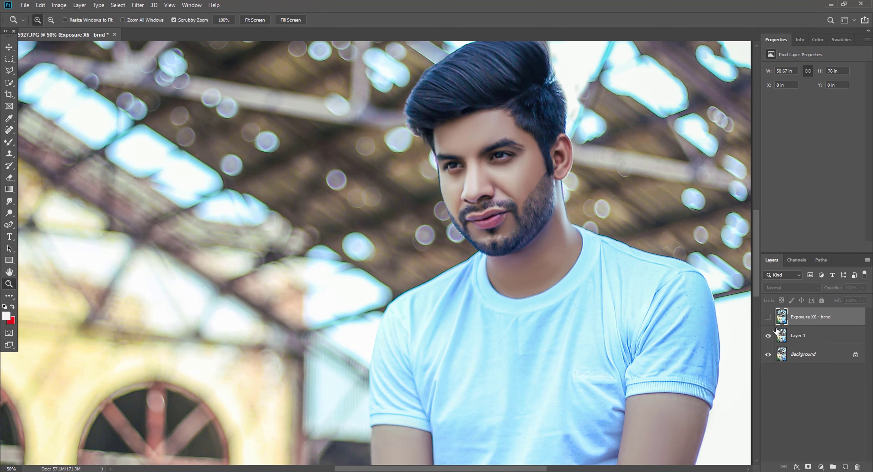
pyautogui.scroll(2, 673, 314)
pyautogui.click(769, 317)
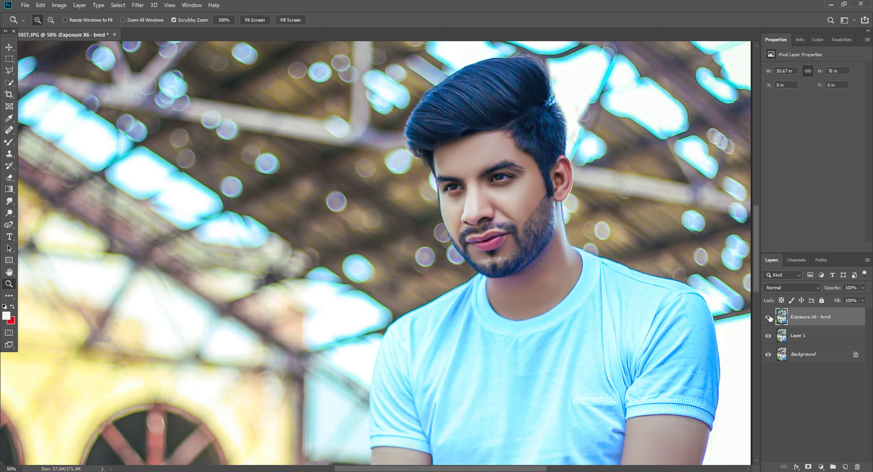
pyautogui.rightClick(480, 191)
pyautogui.click(498, 195)
# Save a copy of the edited portrait to the Desktop as a JPEG named IMG_5927aaa.
pyautogui.hotkey('ctrl', 'shift', 's')
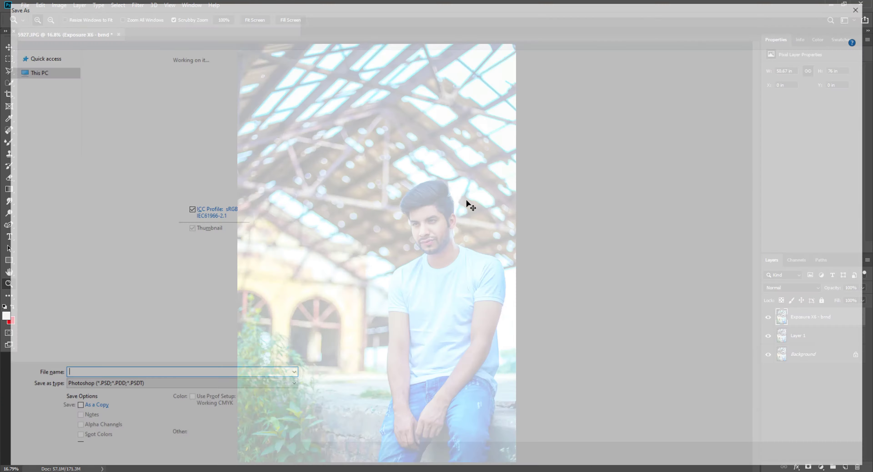
pyautogui.click(106, 386)
pyautogui.click(111, 294)
pyautogui.click(109, 374)
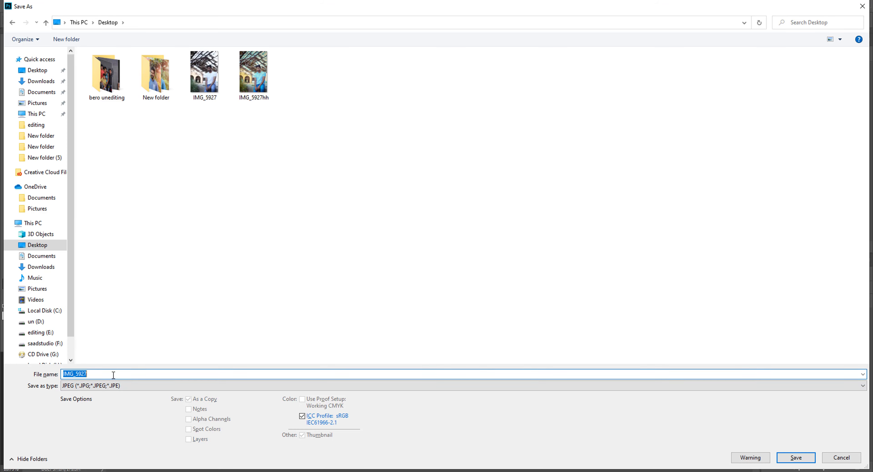
pyautogui.click(109, 374)
pyautogui.write('aaa')
pyautogui.click(796, 457)
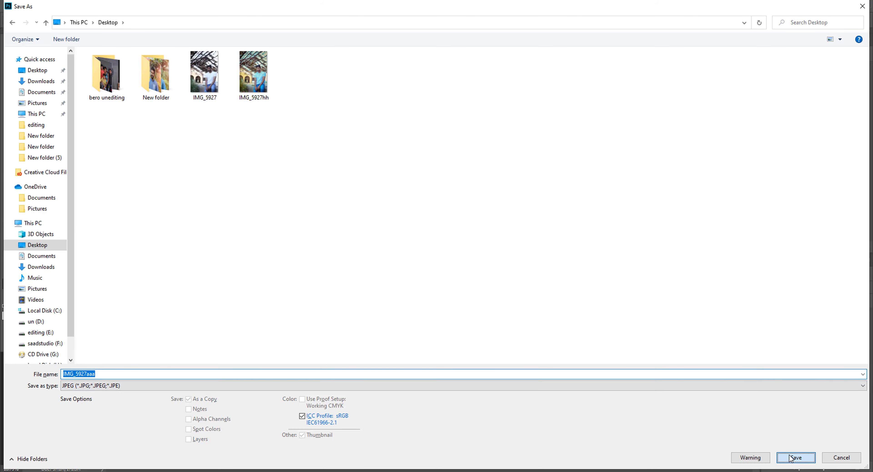
pyautogui.click(356, 71)
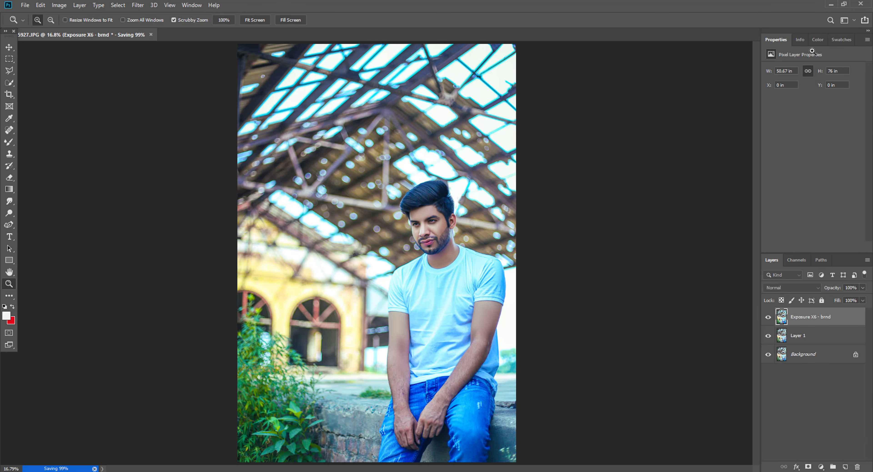
# Switch to the desktop, open IMG_5927aaa and the original IMG_5927 in Photos, and arrange the two windows side by side.
pyautogui.click(832, 4)
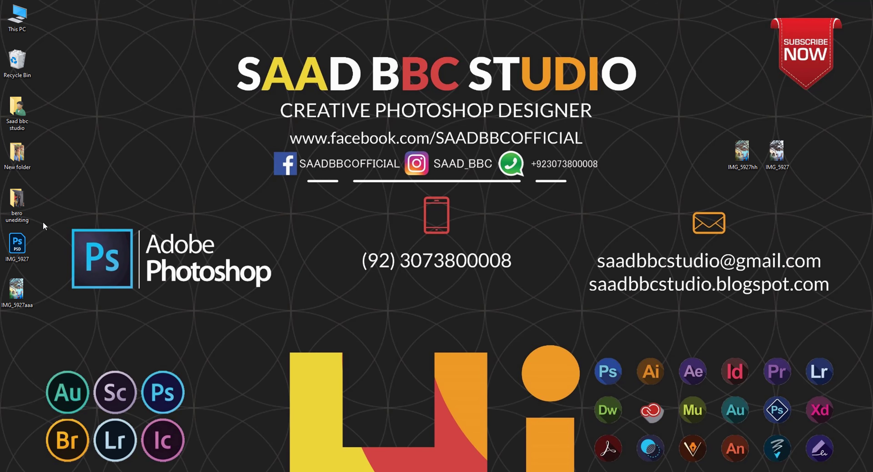
pyautogui.doubleClick(17, 290)
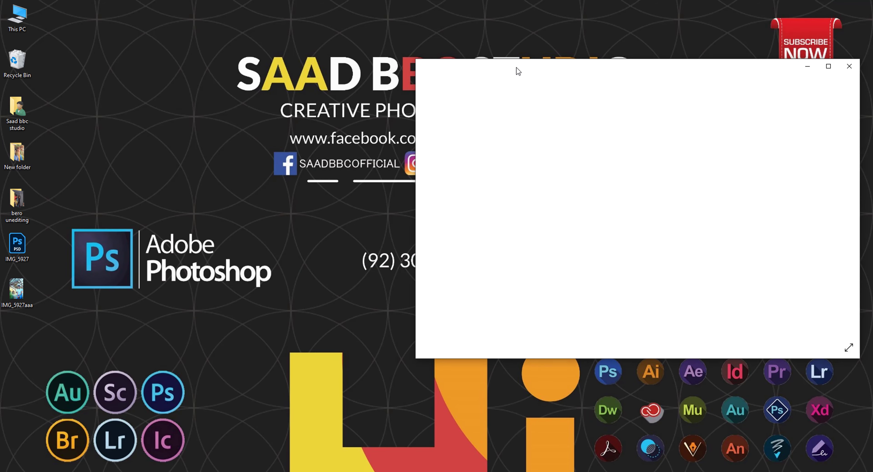
pyautogui.moveTo(519, 67); pyautogui.dragTo(254, 90)
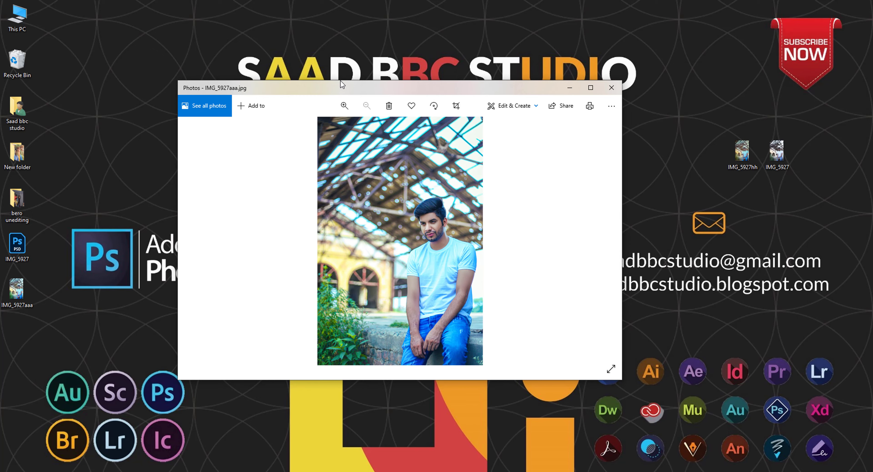
pyautogui.doubleClick(341, 81)
pyautogui.doubleClick(781, 161)
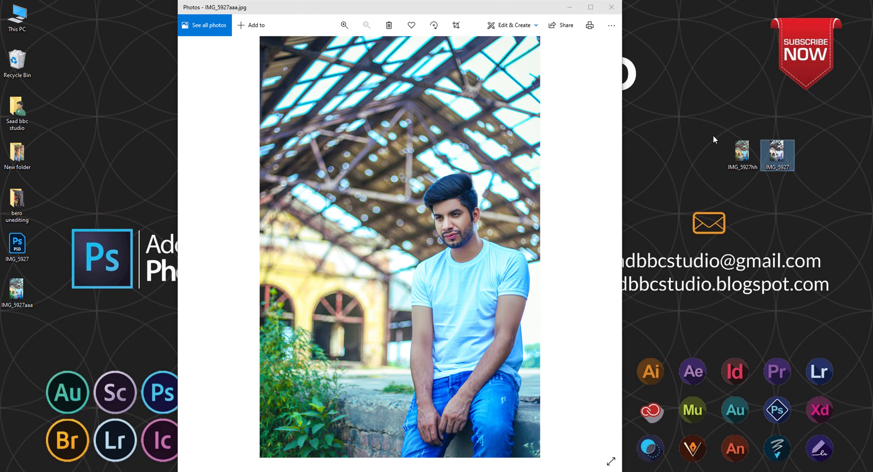
pyautogui.moveTo(369, 7); pyautogui.dragTo(197, 22)
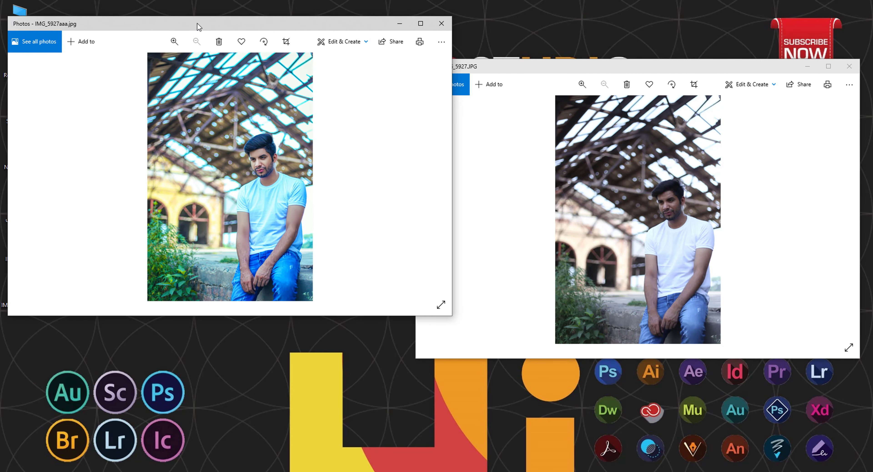
pyautogui.doubleClick(201, 18)
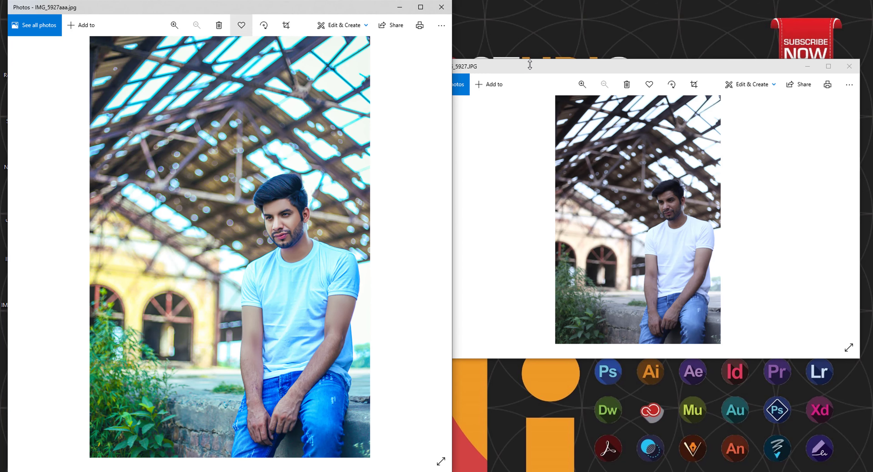
pyautogui.doubleClick(619, 60)
pyautogui.moveTo(634, 10); pyautogui.dragTo(650, 11)
# Compare the edited and original portraits at matching enlargement around the man, and close both photo windows.
pyautogui.scroll(2, 682, 234)
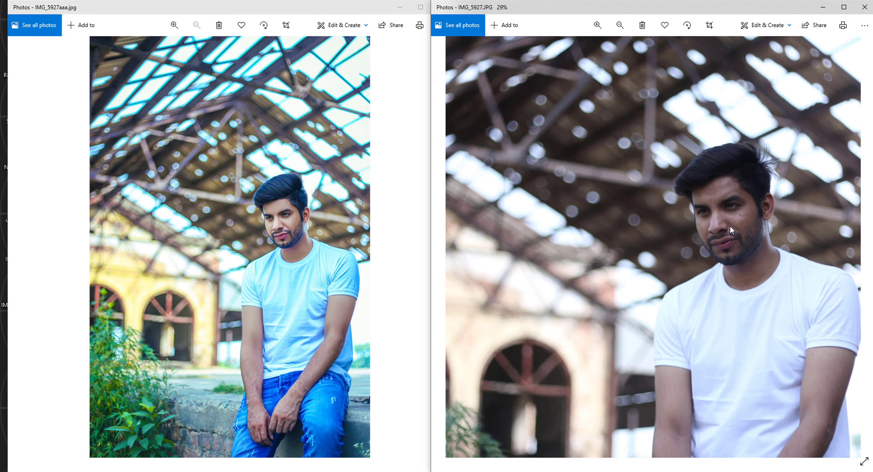
pyautogui.click(264, 238)
pyautogui.scroll(1, 284, 239)
pyautogui.scroll(2, 284, 238)
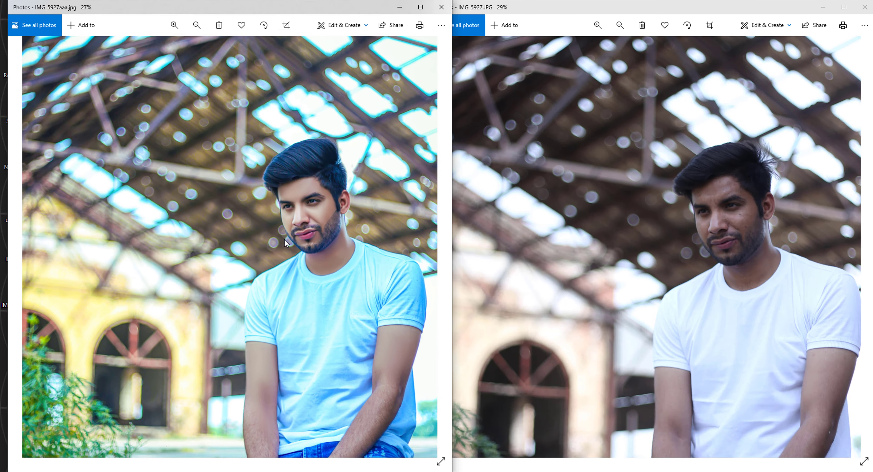
pyautogui.click(758, 230)
pyautogui.moveTo(758, 230); pyautogui.dragTo(758, 249)
pyautogui.scroll(-1, 724, 207)
pyautogui.scroll(-1, 728, 233)
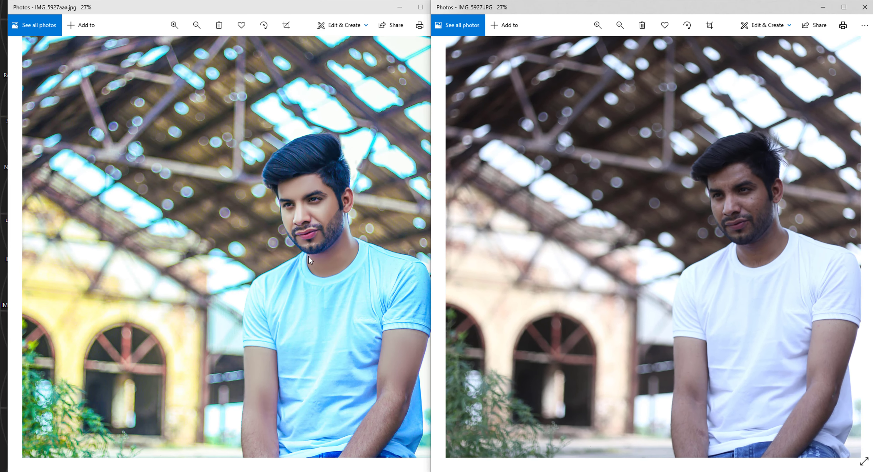
pyautogui.moveTo(309, 256); pyautogui.dragTo(298, 239)
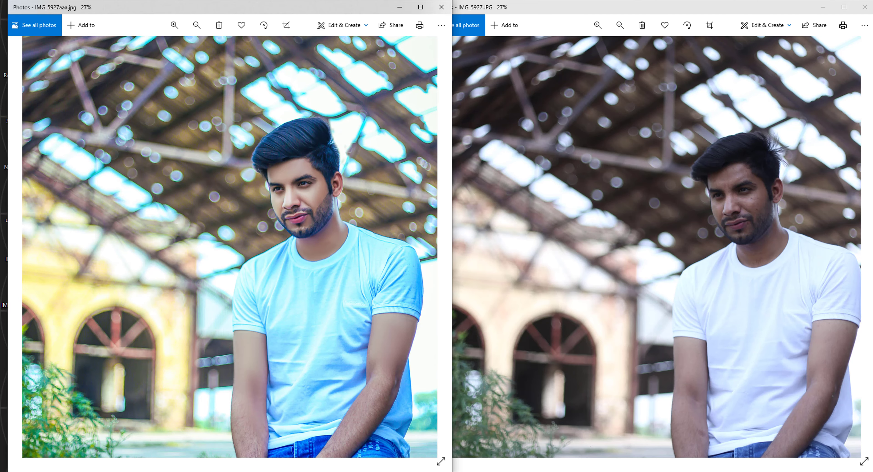
pyautogui.click(865, 6)
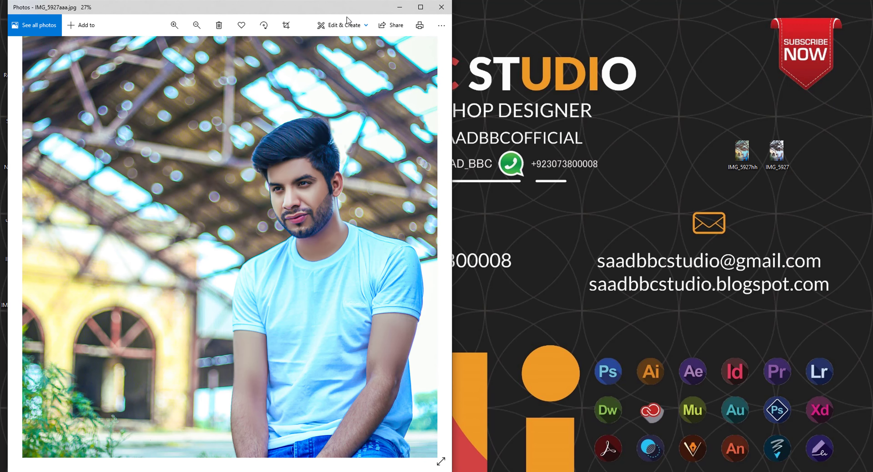
pyautogui.click(447, 8)
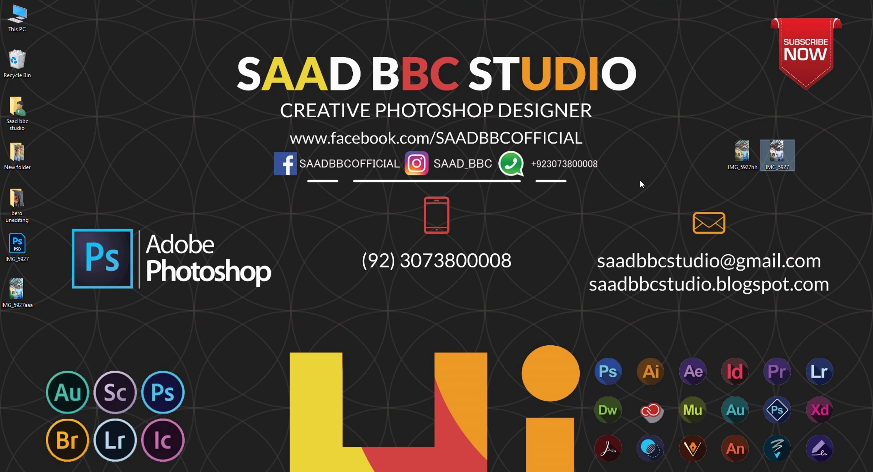